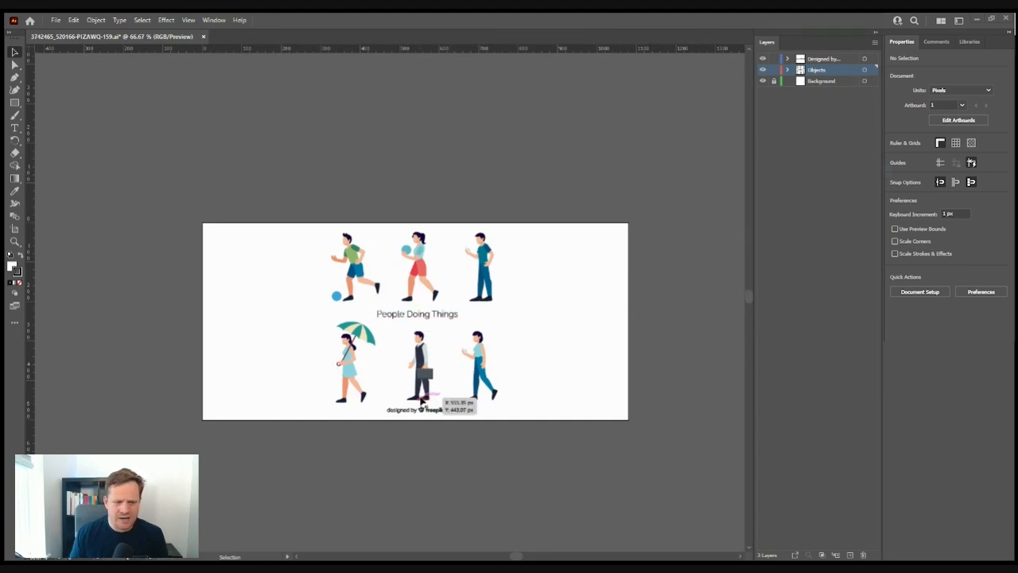
- Delete the left figures, title, credit and the lower-right walking figure
drag(298, 259, 447, 450)
key(Delete)
click(480, 366)
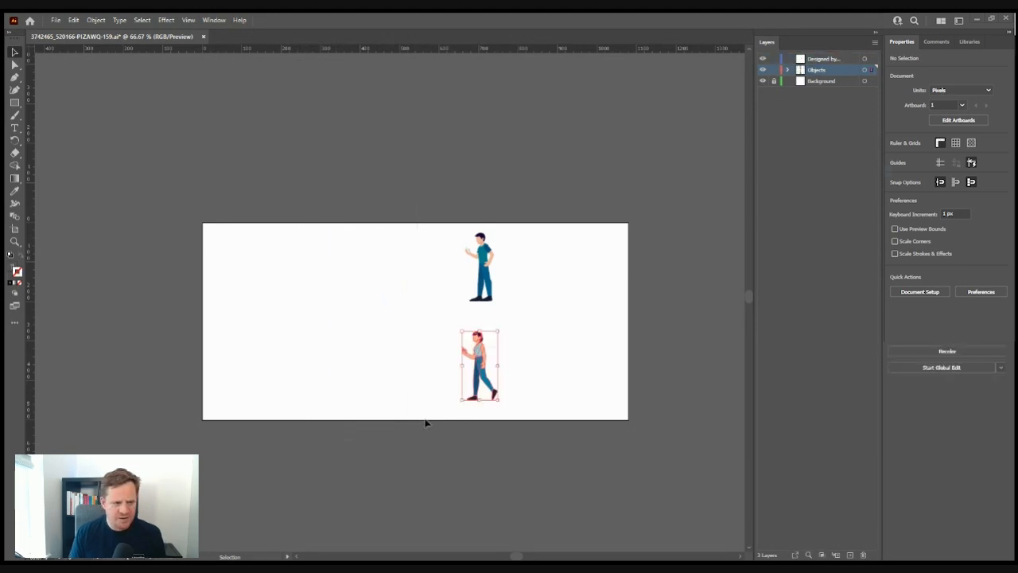
key(Delete)
- Move the remaining standing man to the artboard centre and scale him up
click(487, 258)
drag(484, 280, 424, 317)
key(ctrl+1)
key(ctrl+plus)
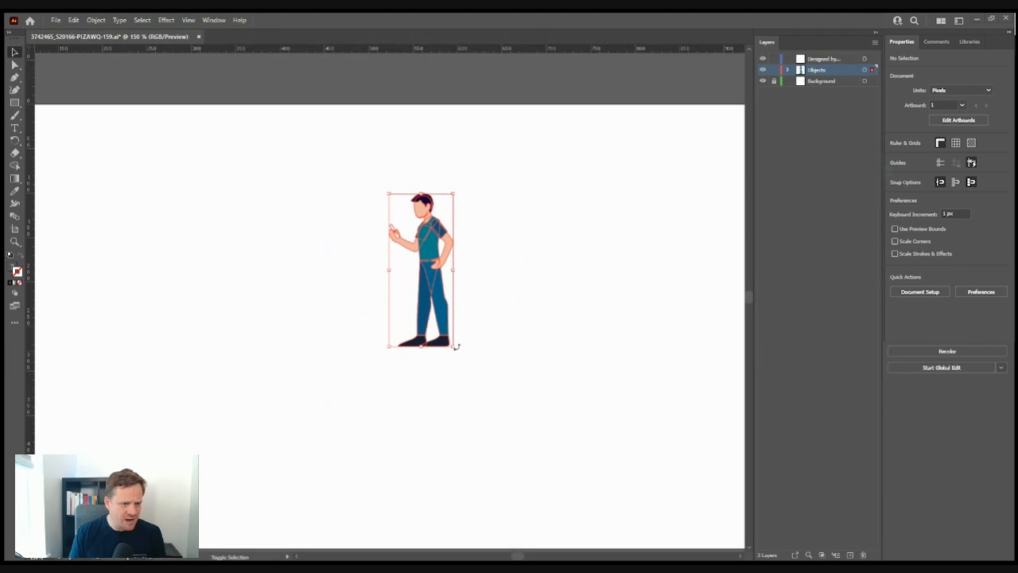
drag(454, 349, 529, 517)
scroll(538, 438, down, 1)
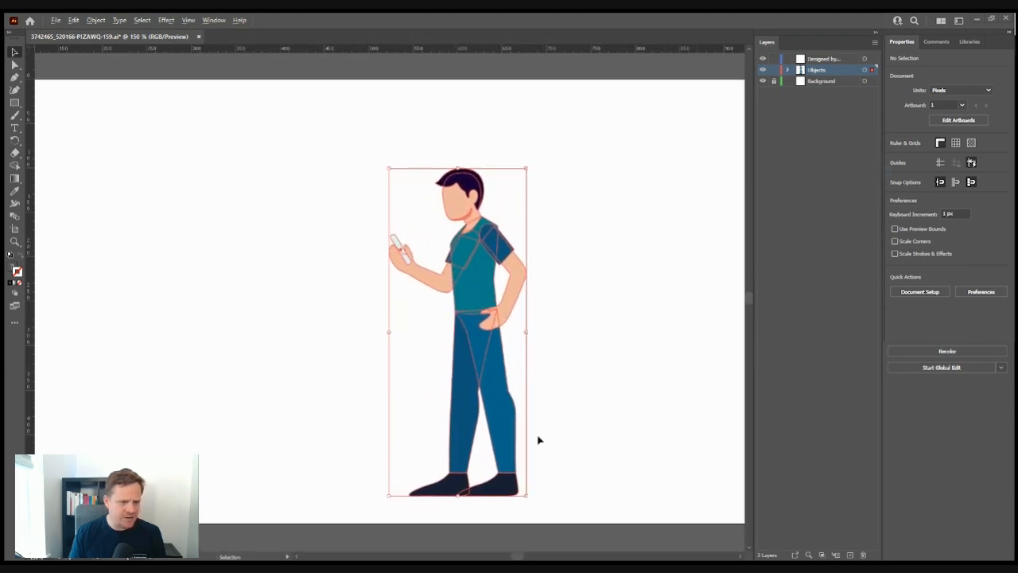
key(ctrl+minus)
drag(509, 418, 489, 406)
click(564, 366)
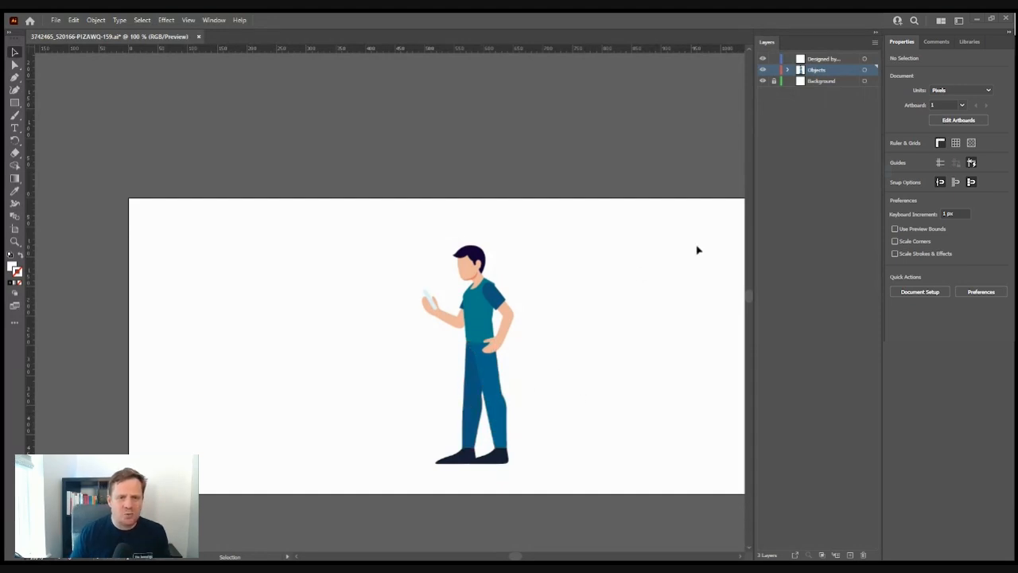
- Delete the 'Designed by...' credit layer and add a new empty Layer 3 on top
click(838, 58)
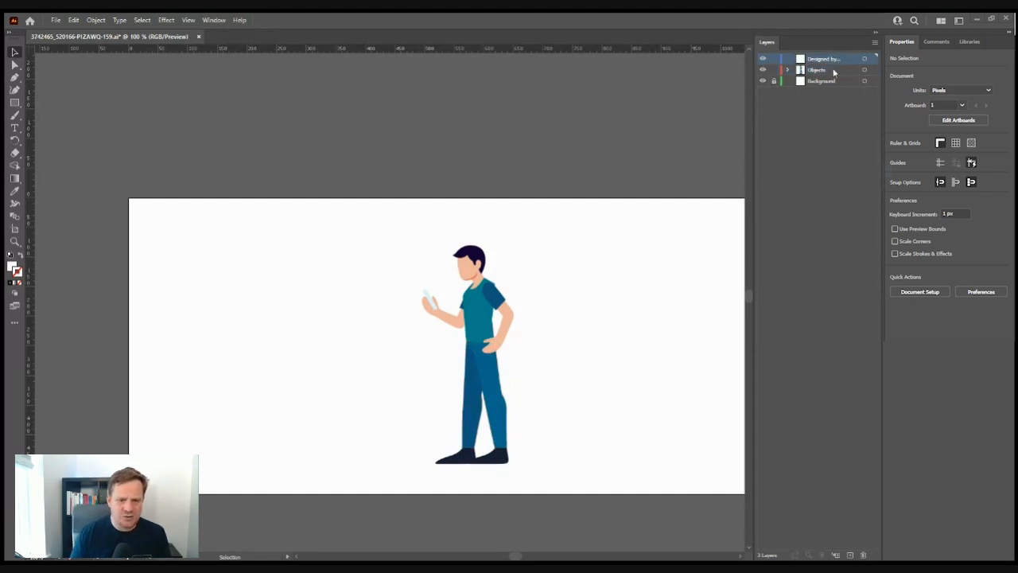
click(865, 555)
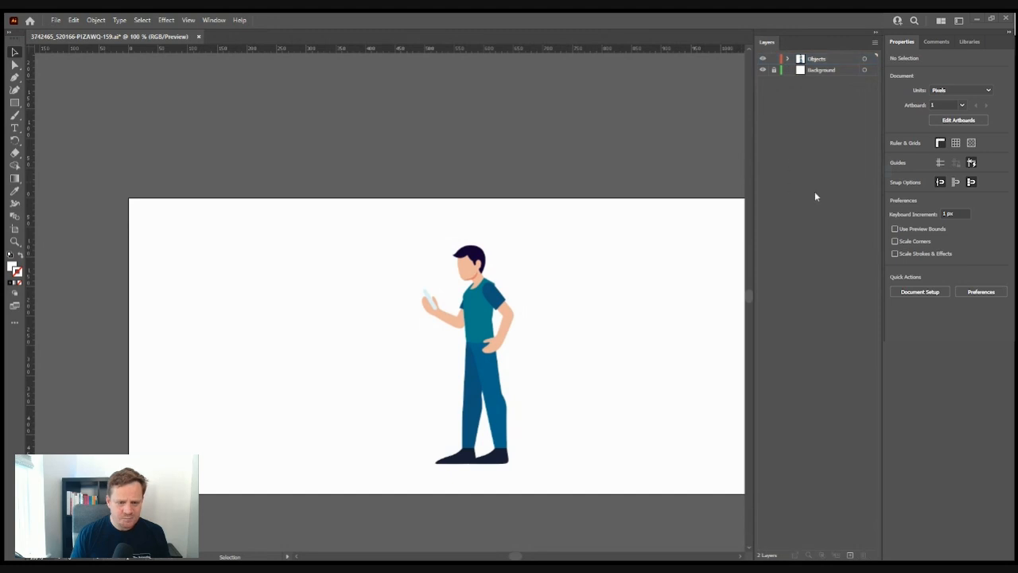
click(850, 554)
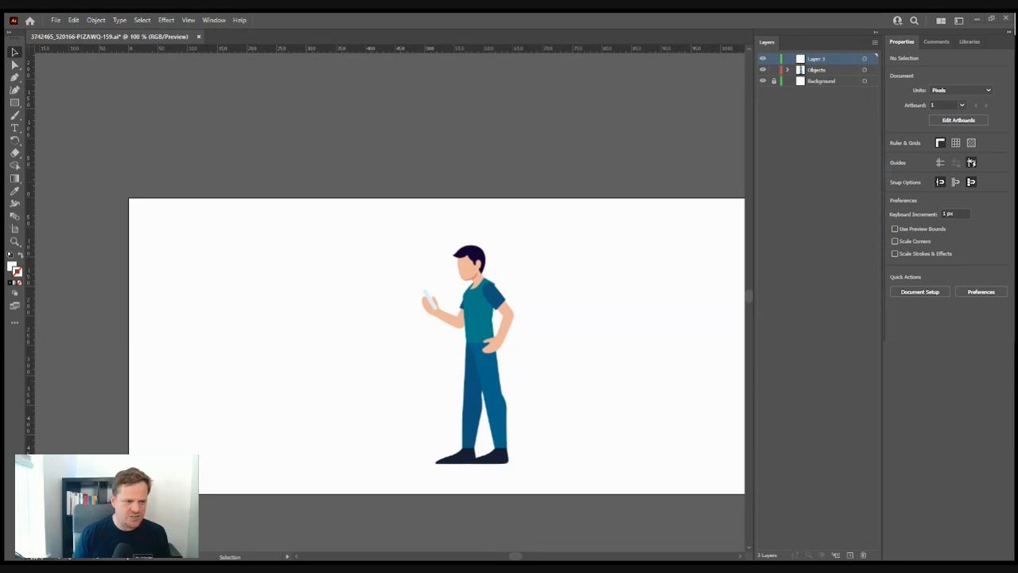
- Name Layer 3 'Left leg - Top' and add two more new layers above it
click(511, 342)
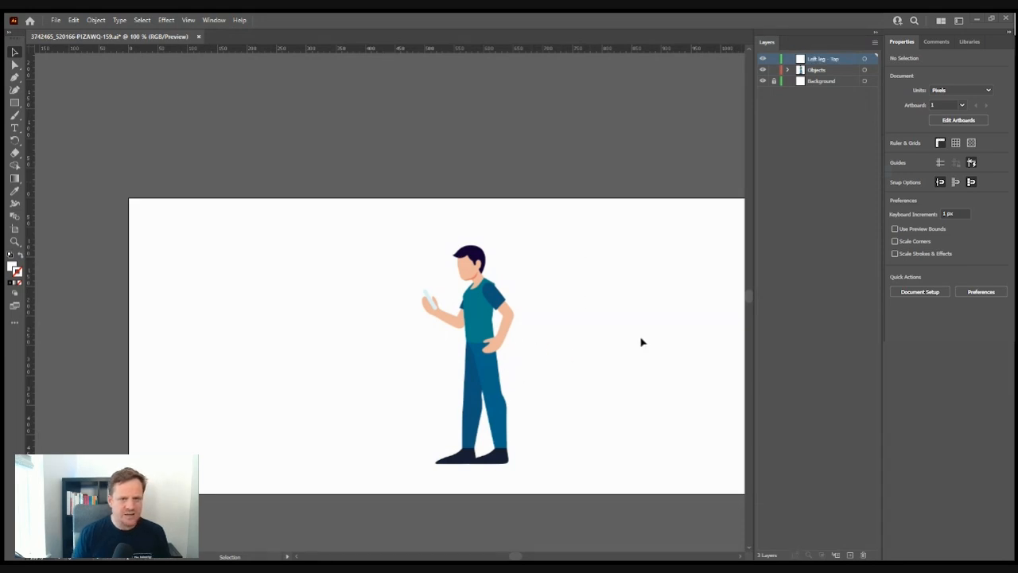
click(849, 554)
click(850, 554)
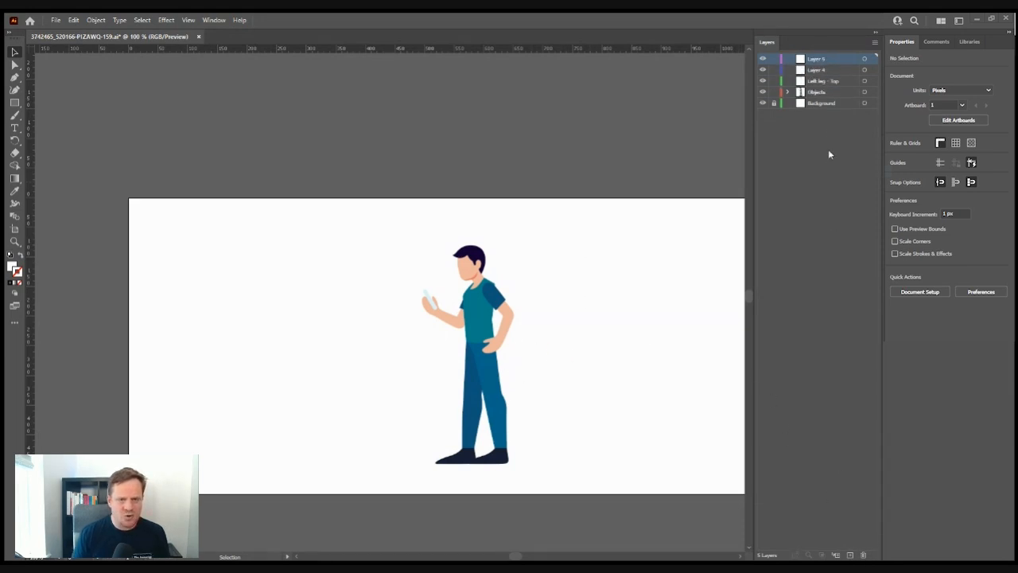
click(818, 70)
click(819, 81)
double_click(822, 80)
key(ctrl+c)
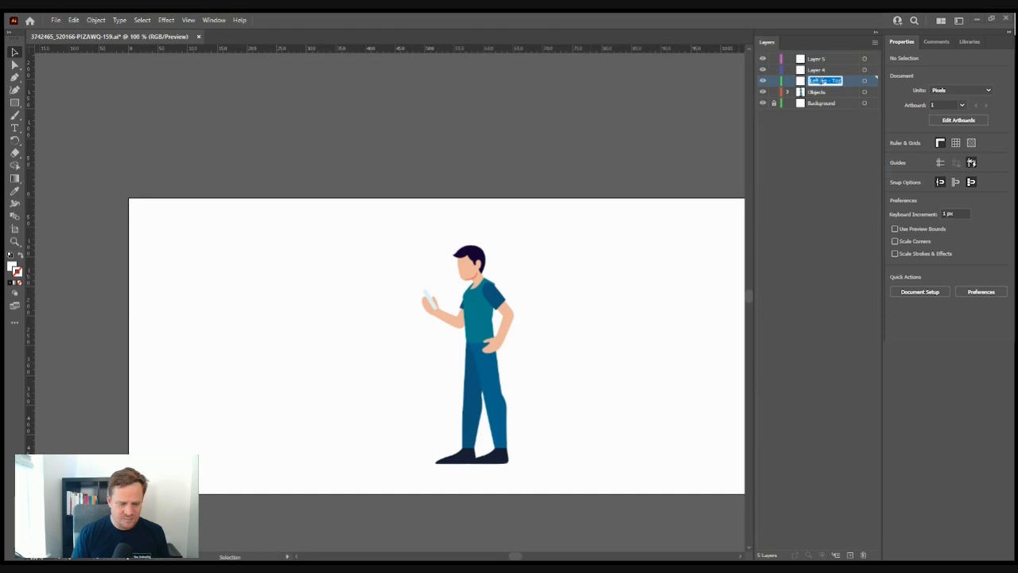
- Rename Layer 4 to 'Left leg - bottom' and Layer 5 to 'Left leg - Foot'
double_click(819, 70)
key(ctrl+v)
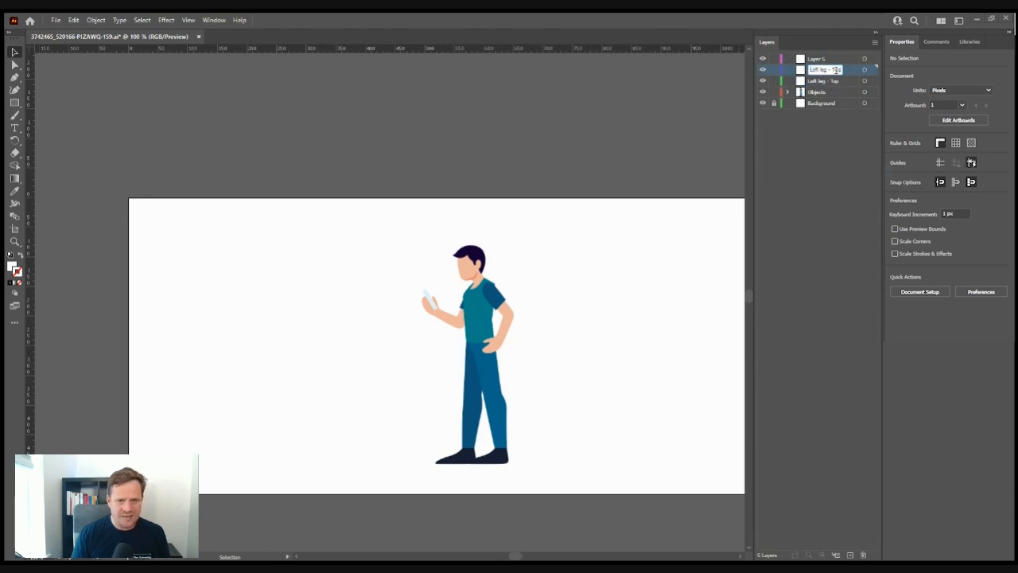
text(bottom)
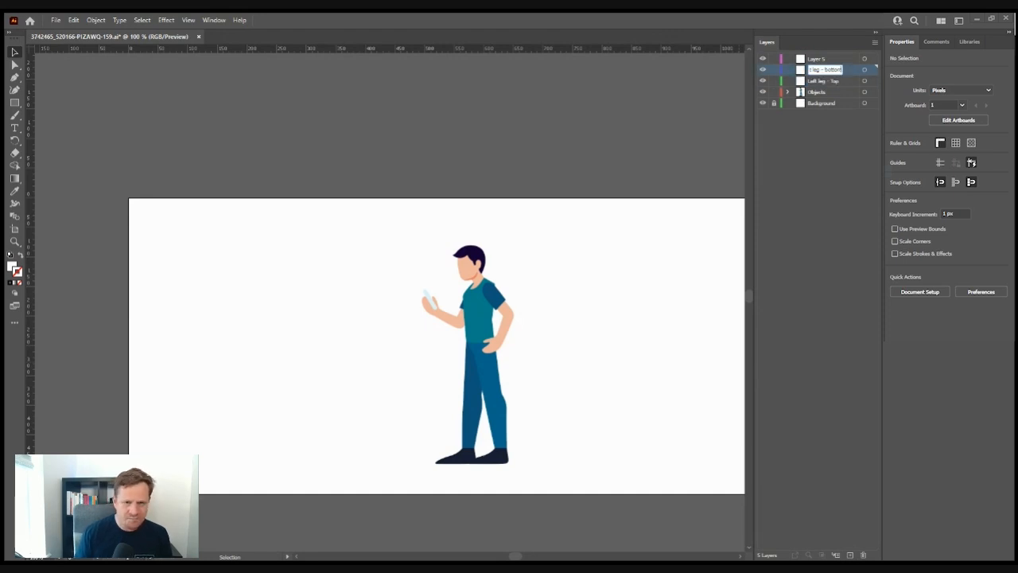
double_click(830, 60)
key(ctrl+v)
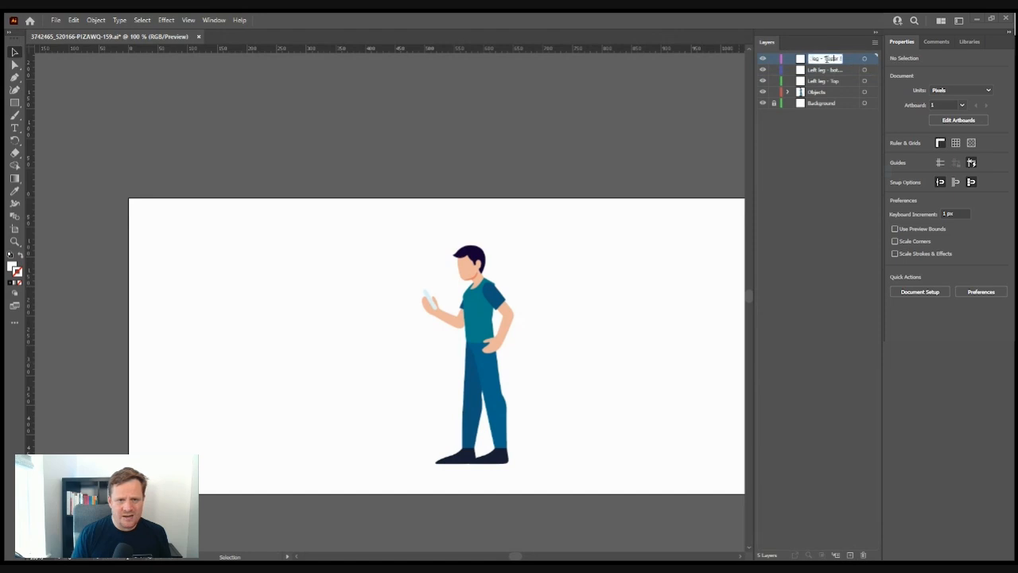
key(ctrl+a)
key(ctrl+v)
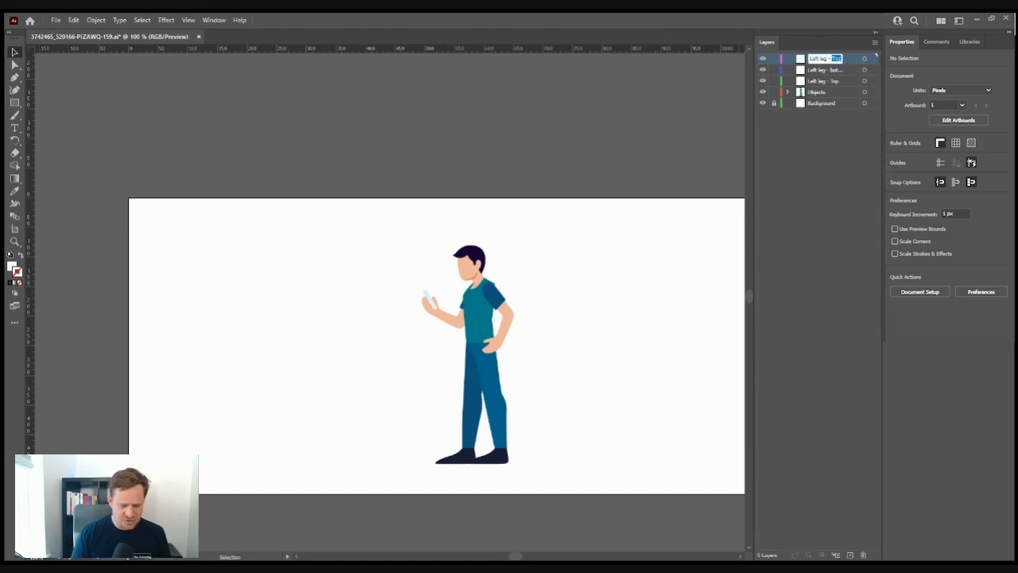
text(Foot)
click(817, 136)
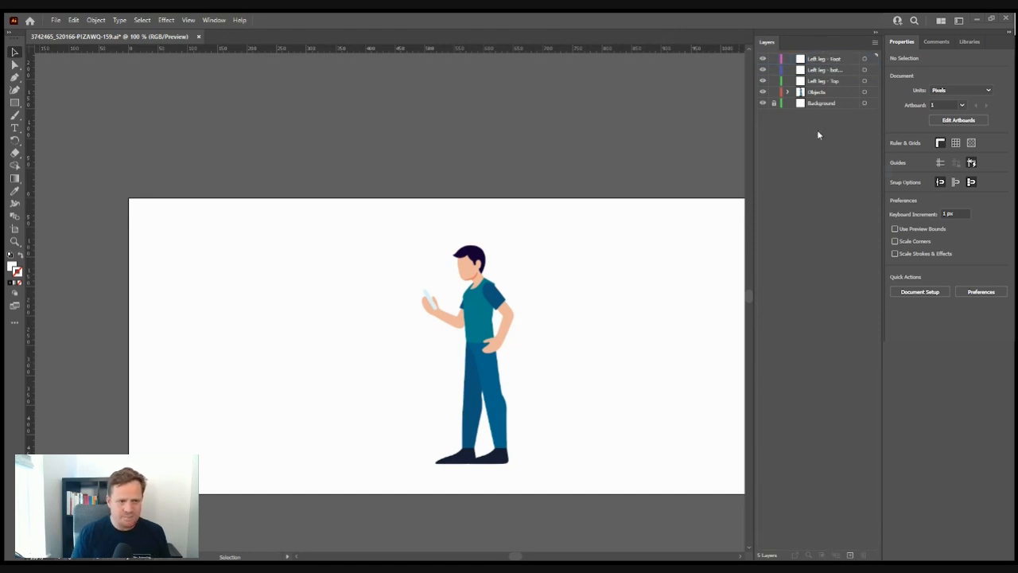
click(500, 425)
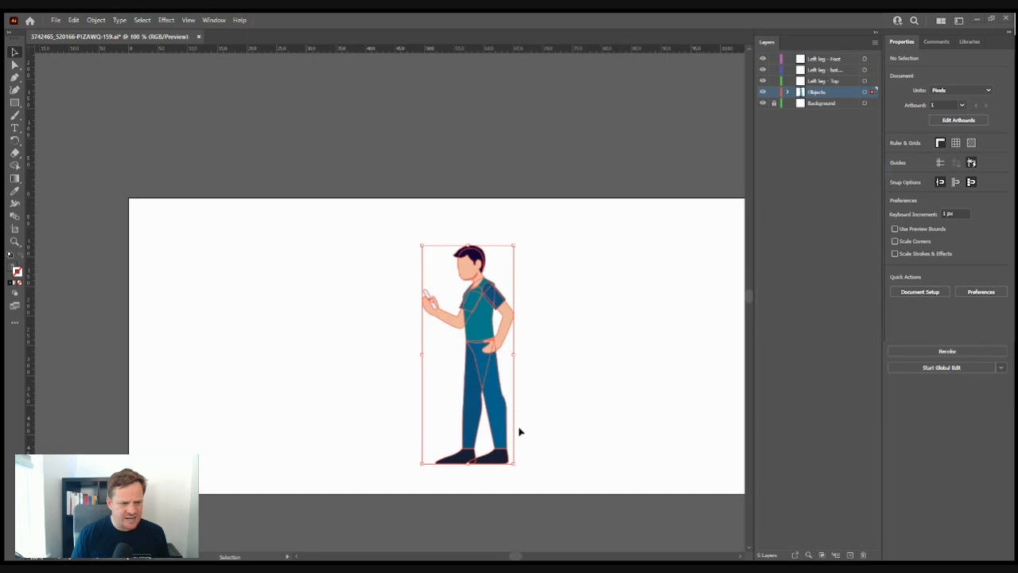
- Cut the figure's right-hand leg and shoe with Ctrl+X, then activate the Left leg - Top layer
click(501, 365)
click(493, 374)
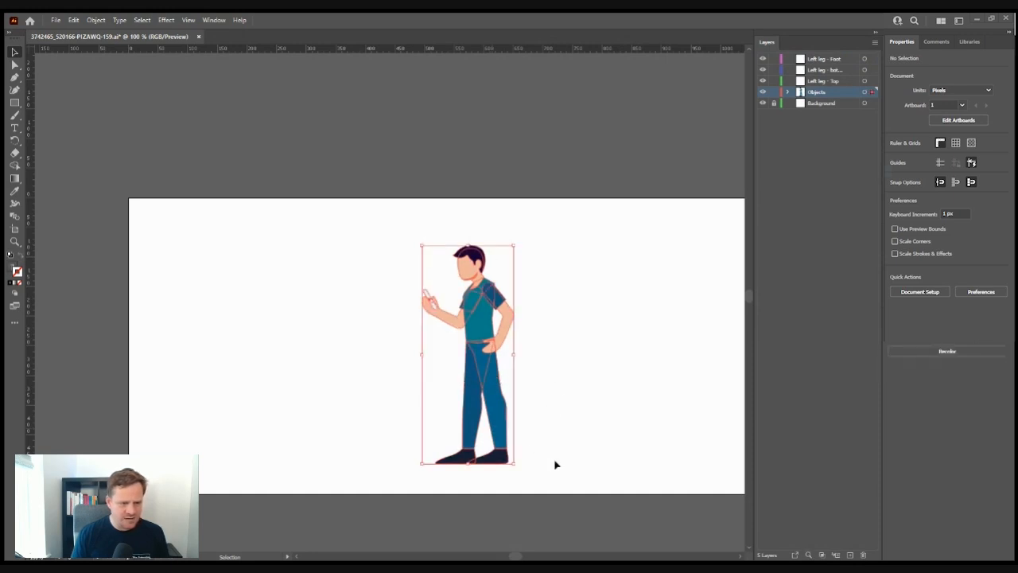
click(531, 422)
click(501, 444)
drag(537, 443, 503, 461)
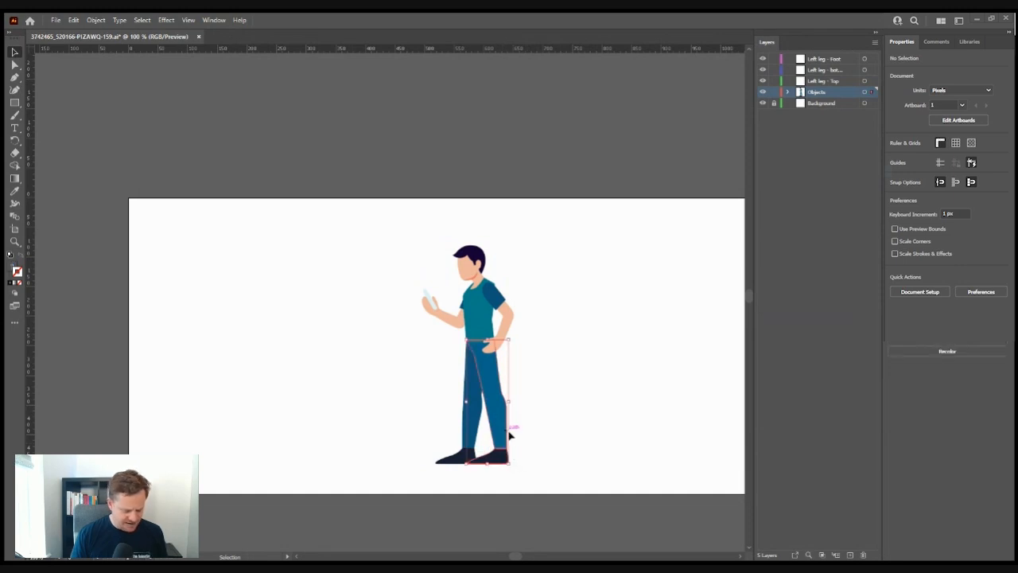
key(a)
key(Delete)
key(v)
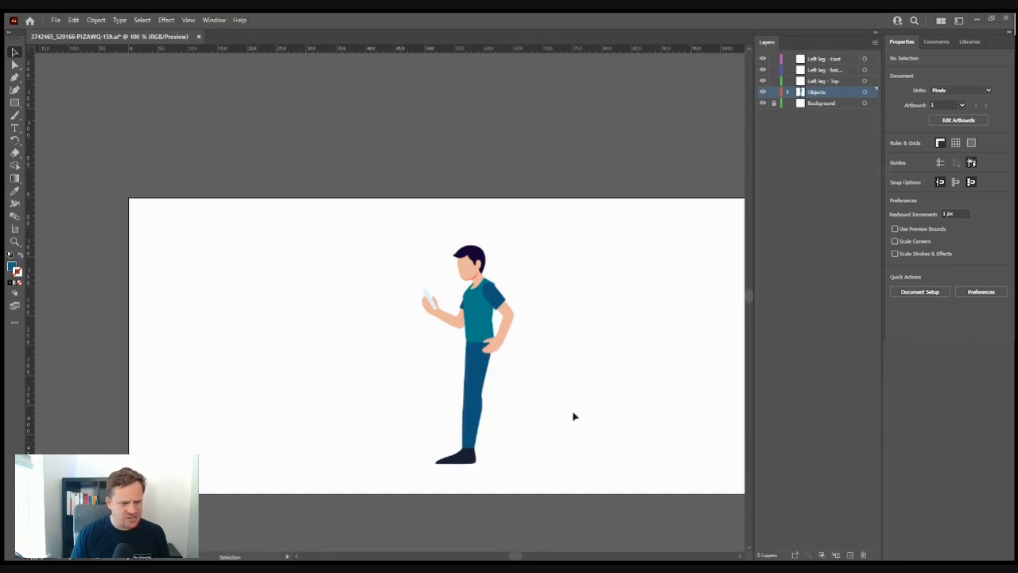
click(830, 82)
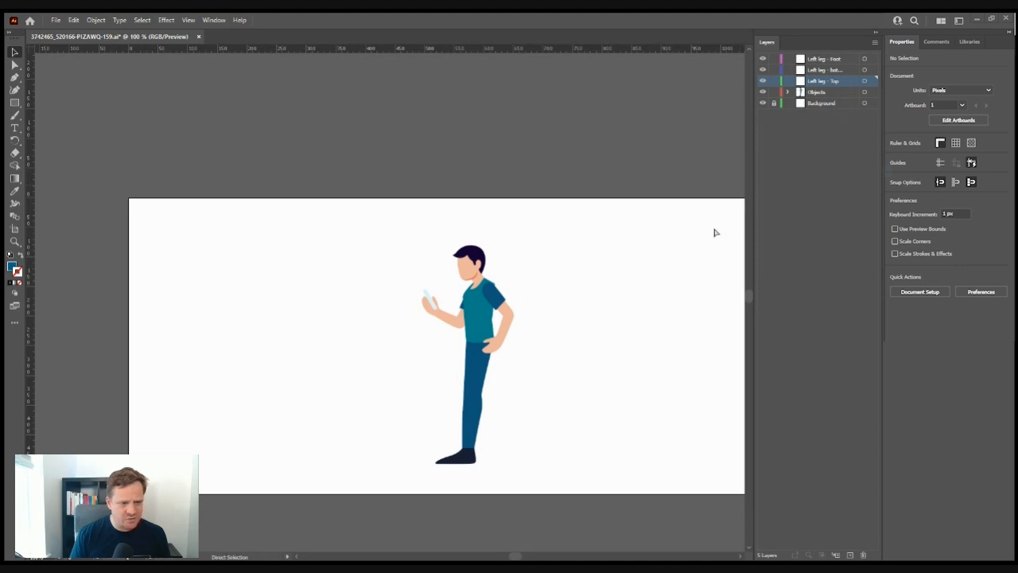
- Paste the cut leg in place onto the Left leg - Top layer
key(ctrl+v)
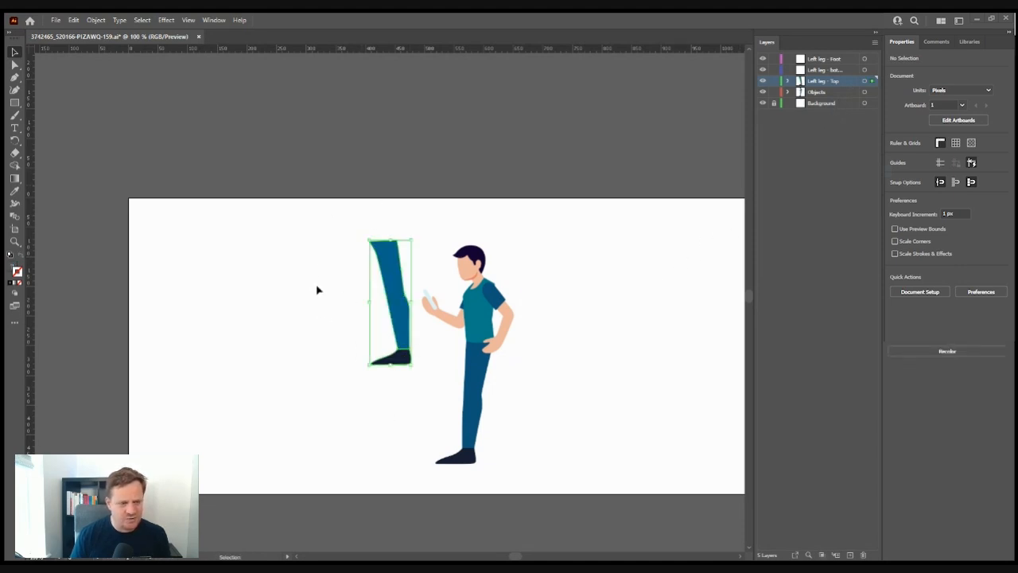
drag(409, 327, 364, 386)
key(ctrl+z)
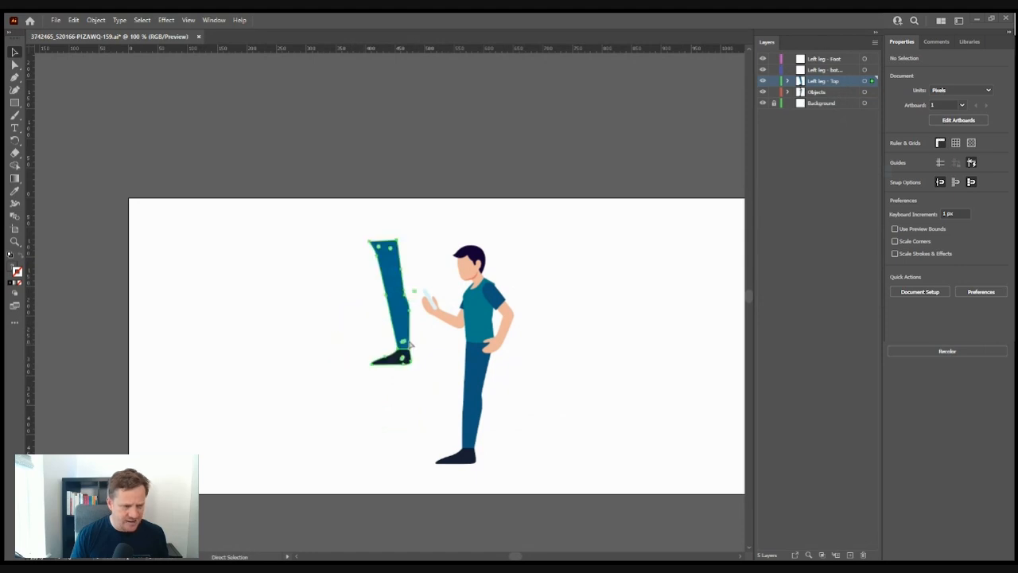
key(ctrl+z)
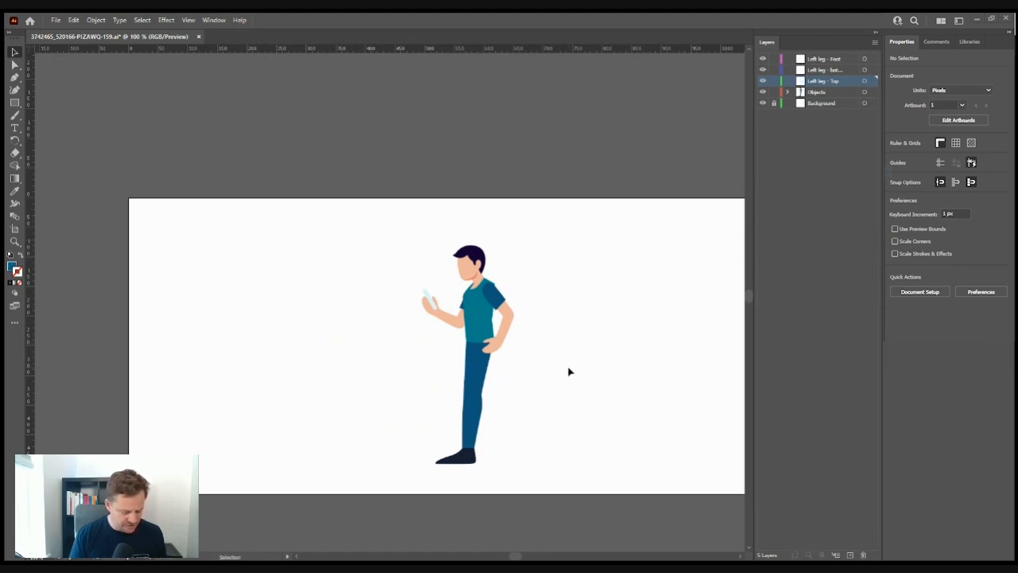
key(a)
key(ctrl+f)
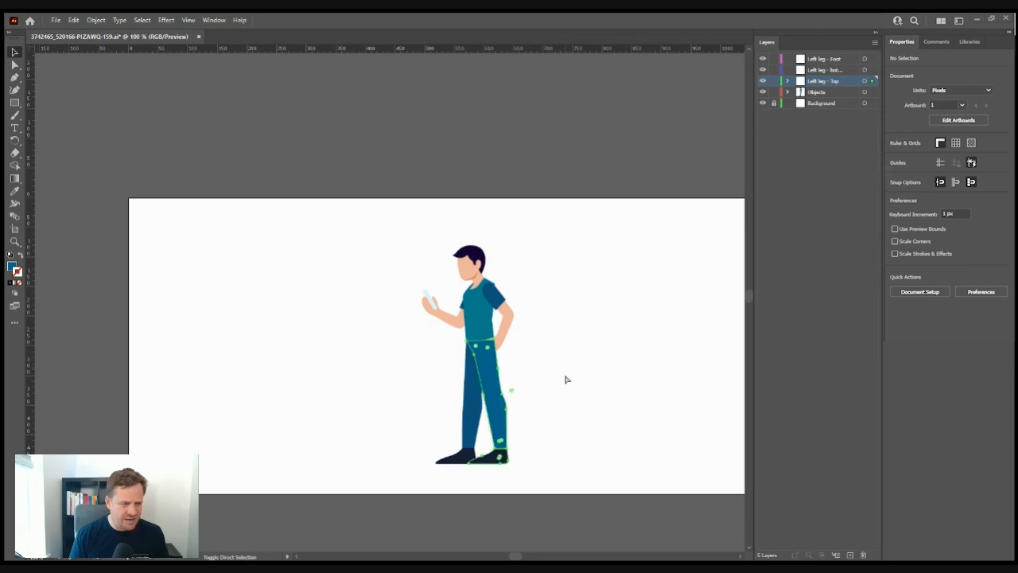
- Paste in-place copies of the leg onto the Left leg - bottom and Left leg - Foot layers
click(824, 71)
key(ctrl+shift+v)
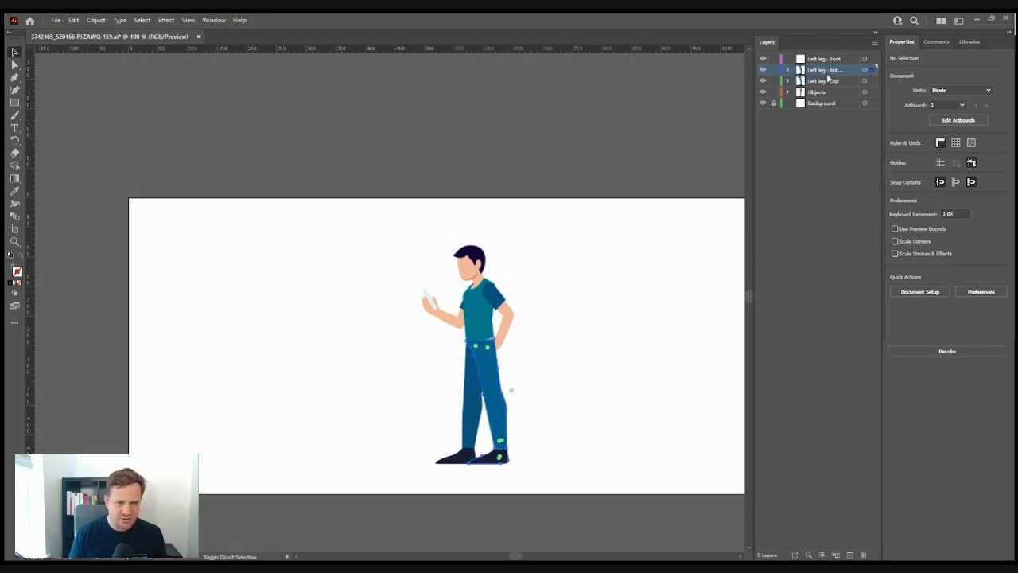
click(832, 61)
key(ctrl+shift+v)
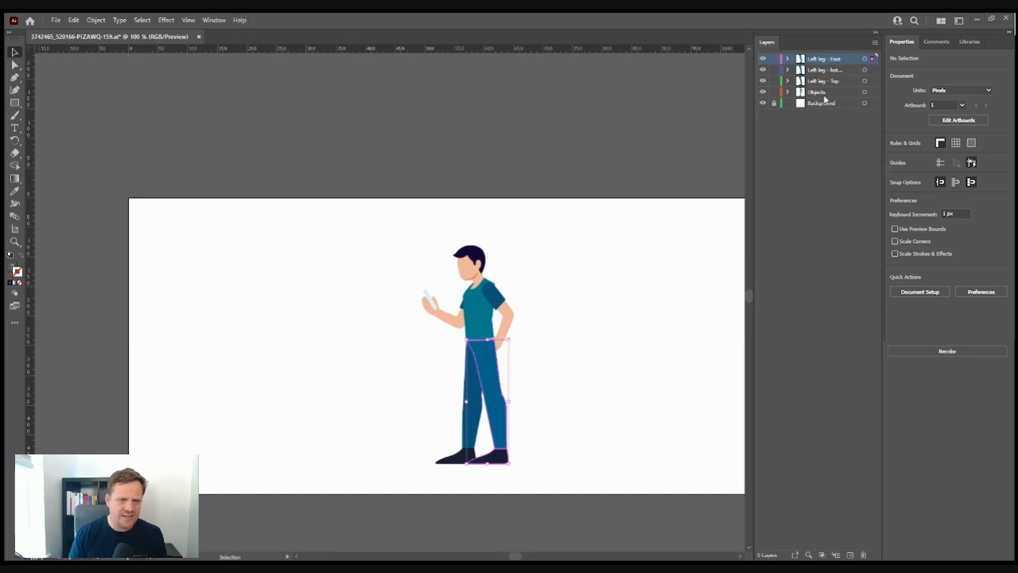
key(ctrl+z)
key(a)
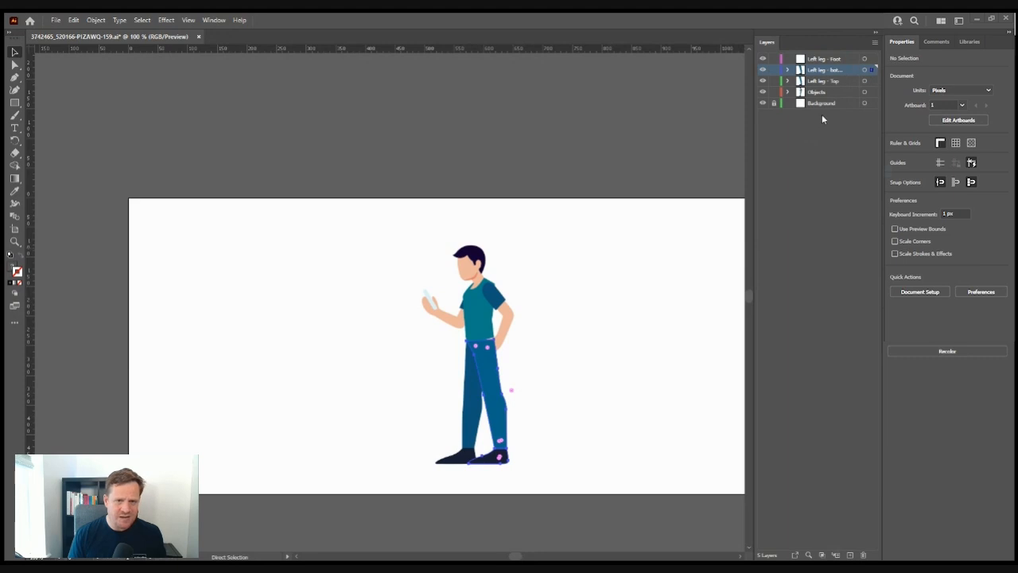
click(830, 62)
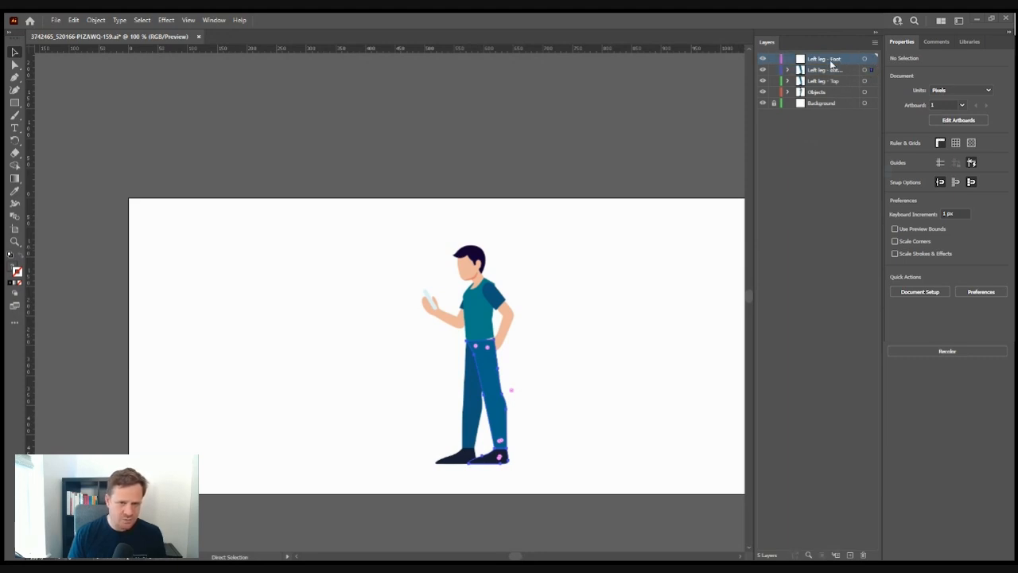
key(ctrl+f)
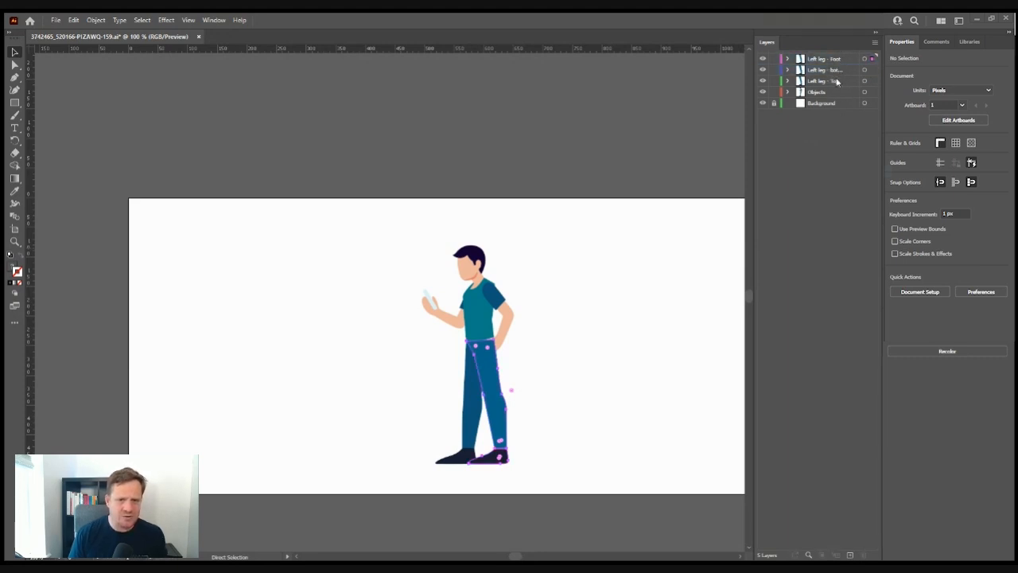
click(827, 82)
key(v)
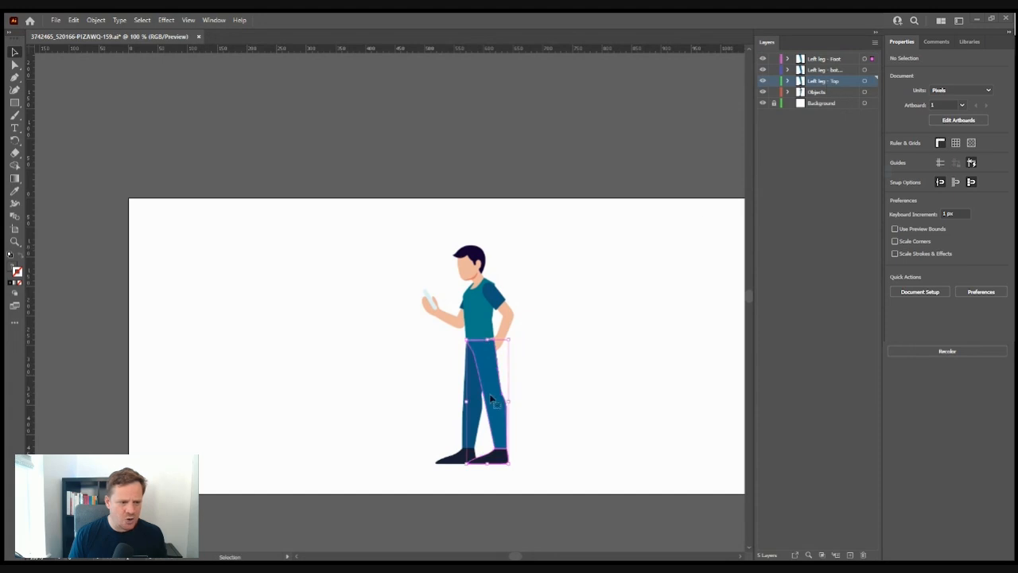
click(555, 379)
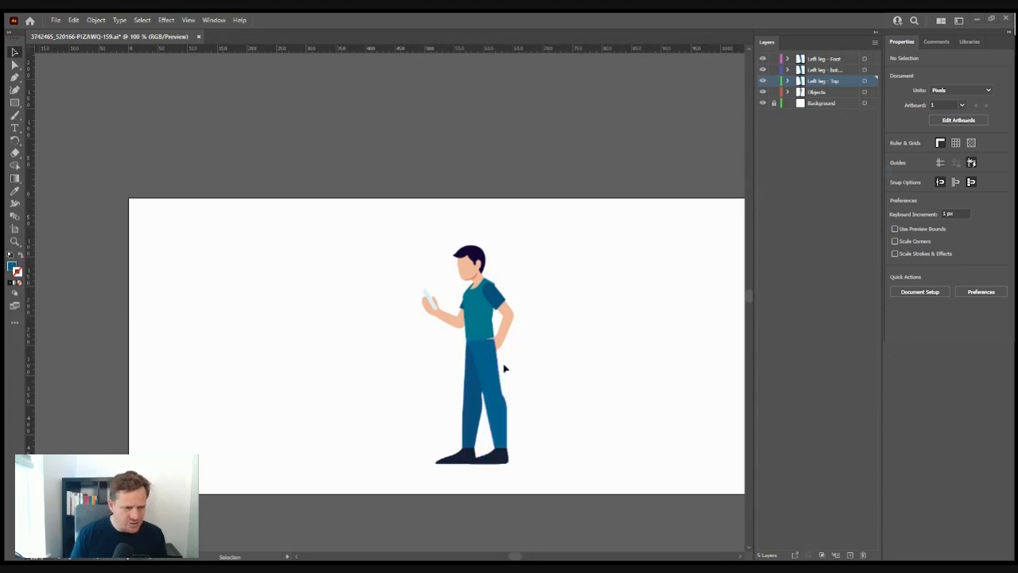
- Hide the Left leg - Foot and Left leg - bottom layers, keeping Left leg - Top active
scroll(489, 374, up, 2)
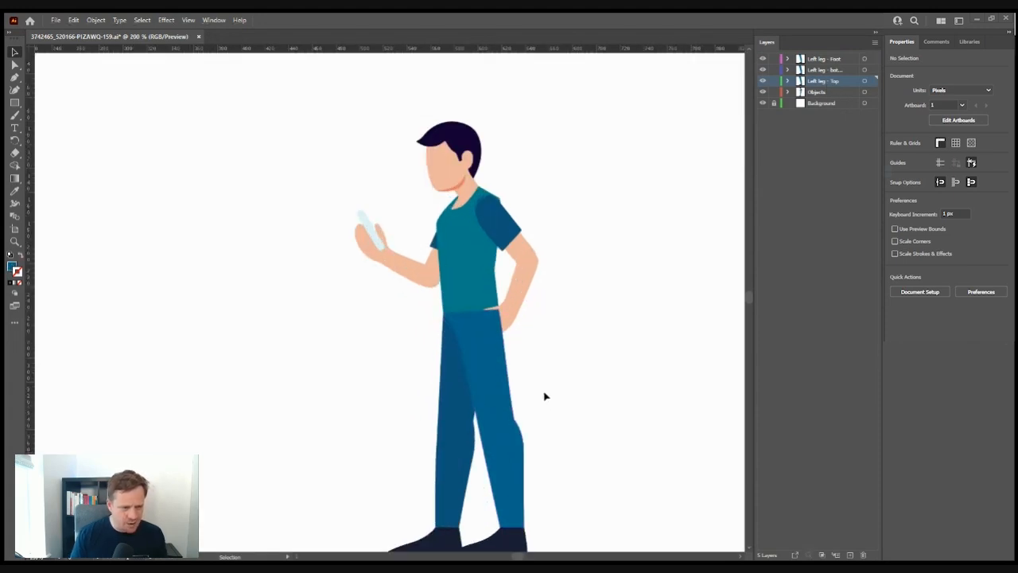
scroll(509, 307, down, 2)
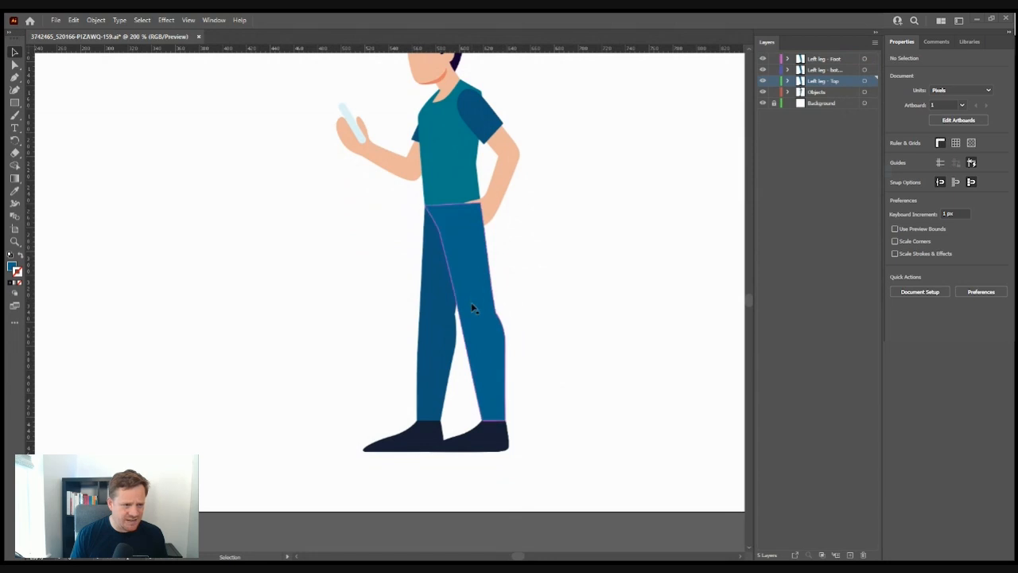
click(499, 359)
click(481, 457)
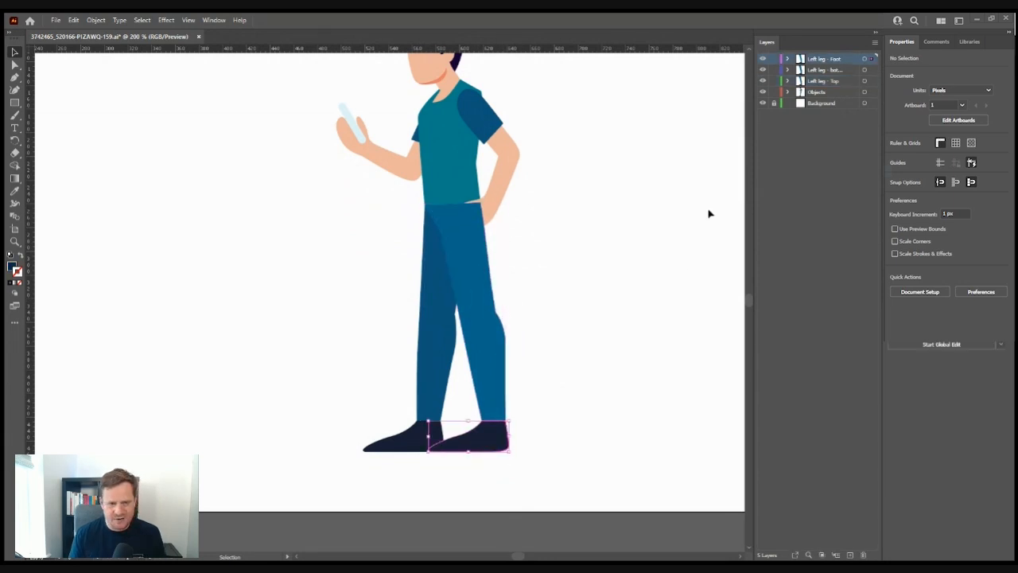
click(823, 82)
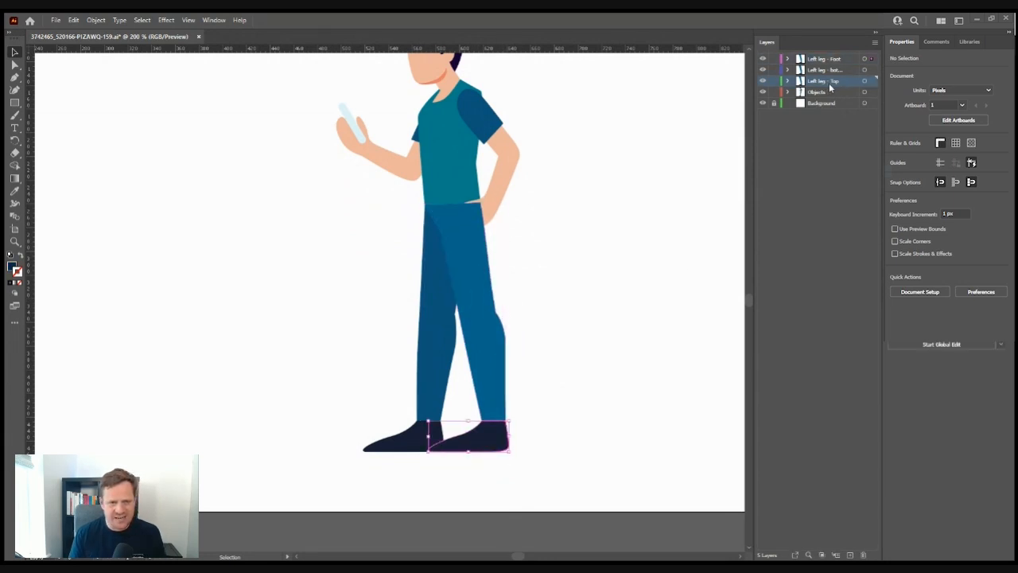
click(872, 82)
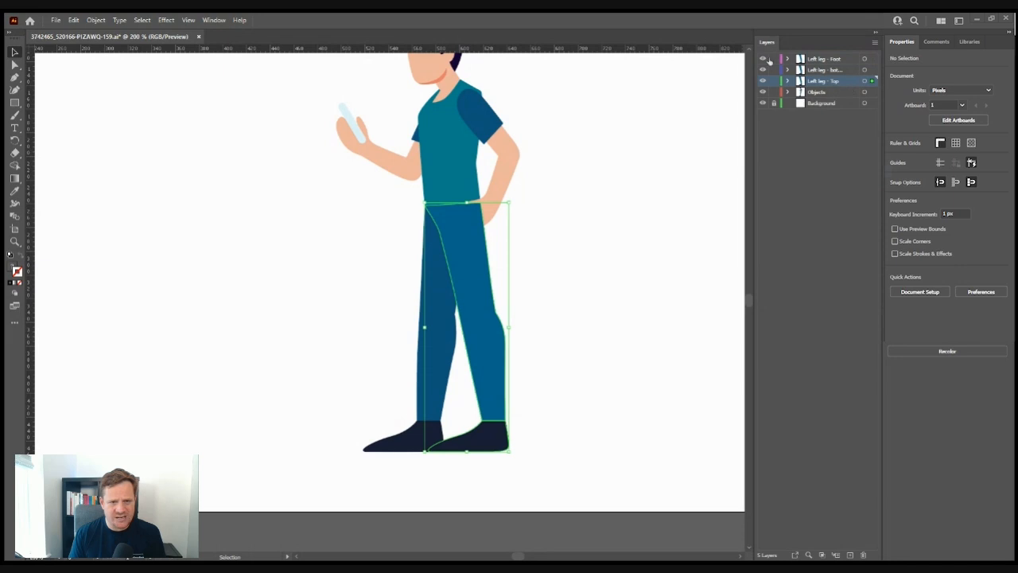
drag(764, 70, 760, 80)
- Delete the front foot from the Left leg - Top artwork, leaving only the trouser leg
click(602, 317)
click(476, 379)
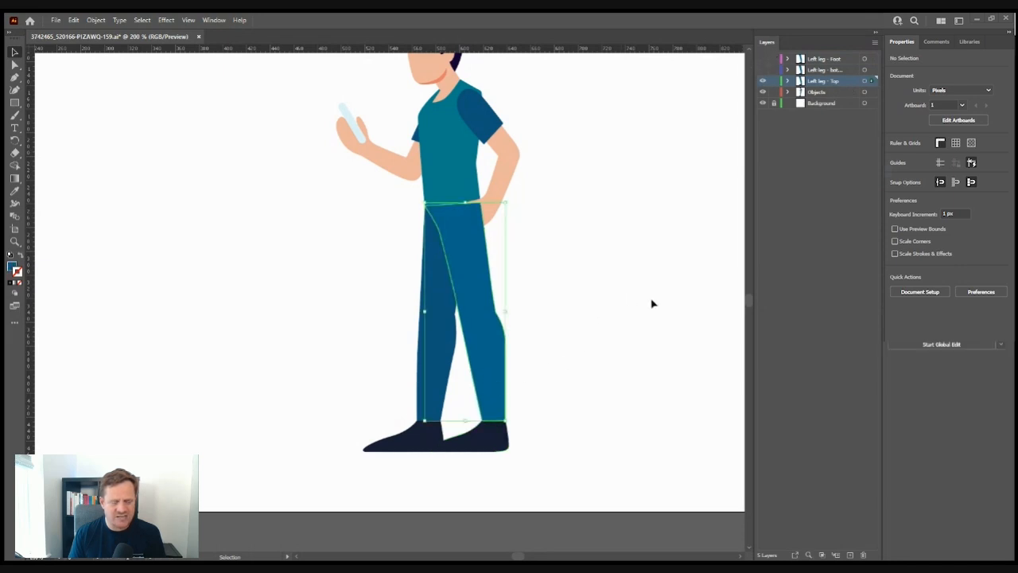
click(650, 237)
click(870, 81)
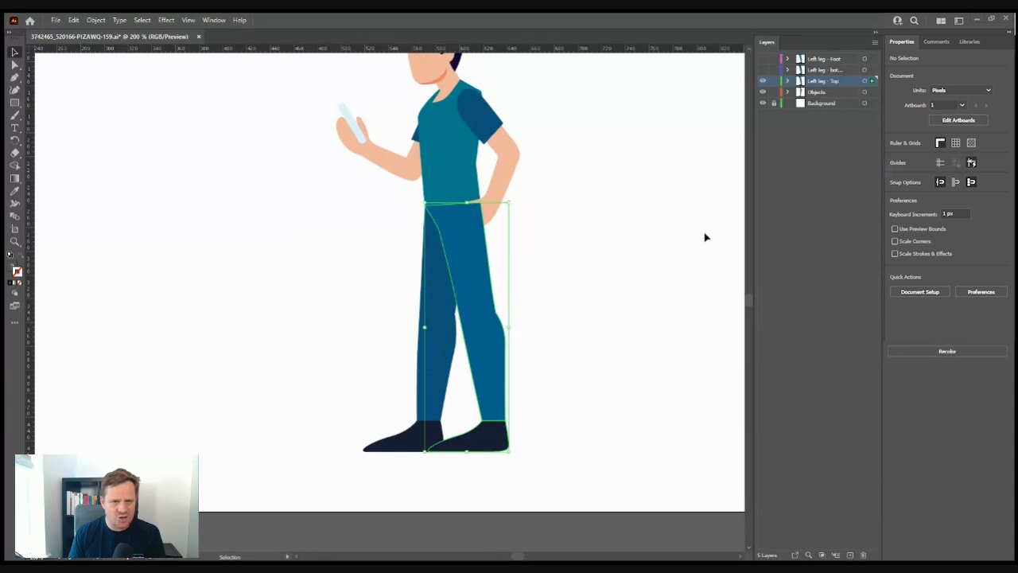
click(534, 457)
click(493, 447)
key(Delete)
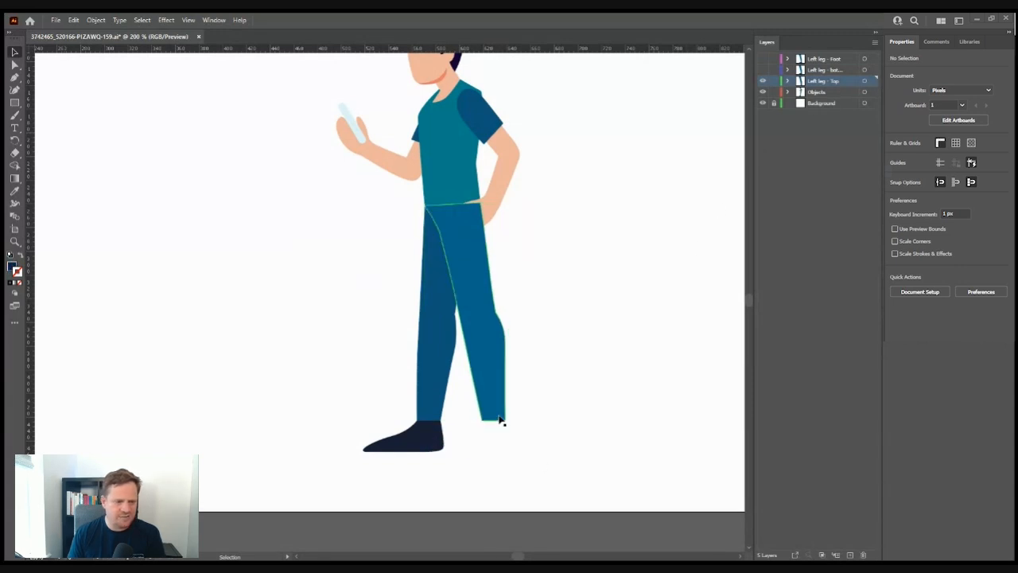
click(503, 419)
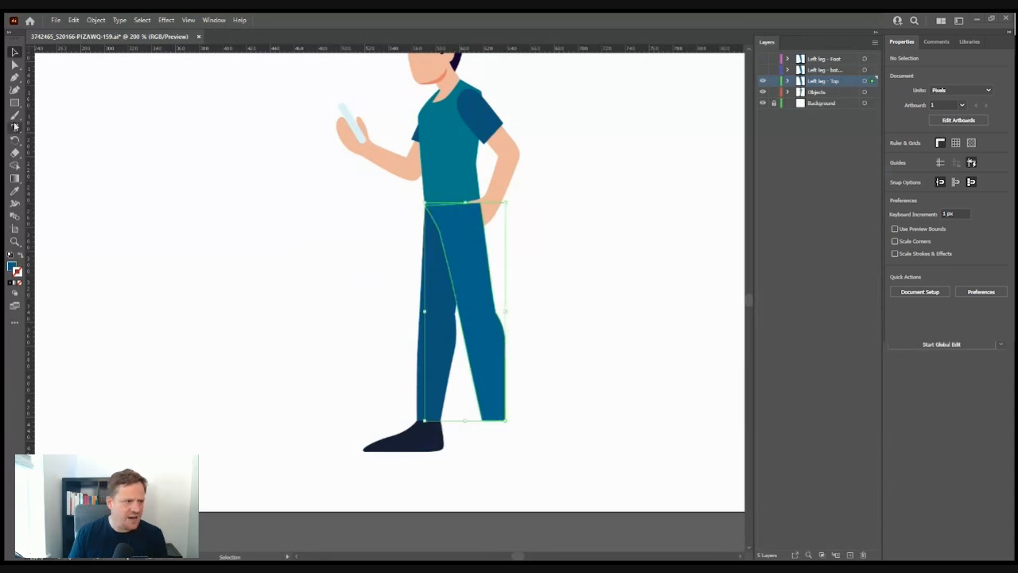
- Delete the leg's lower anchor points so the thigh shape ends above the knee
click(14, 77)
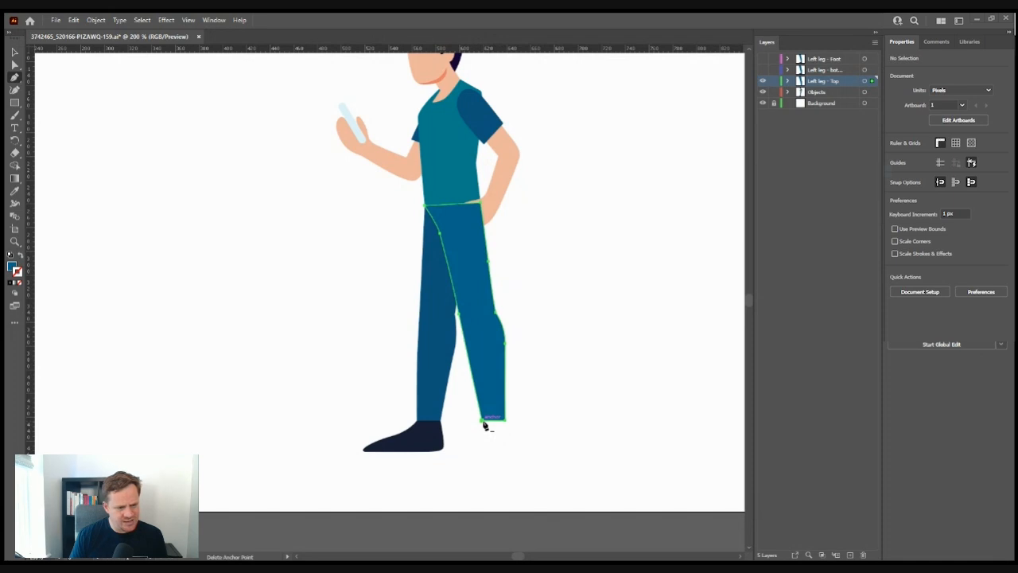
drag(485, 424, 507, 356)
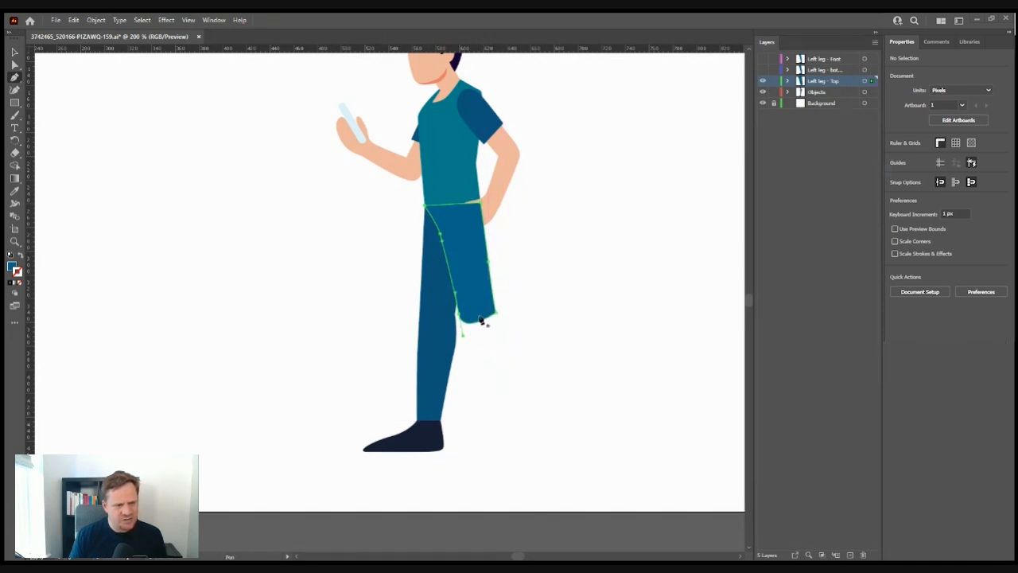
key(ctrl+z)
key(ctrl+z)
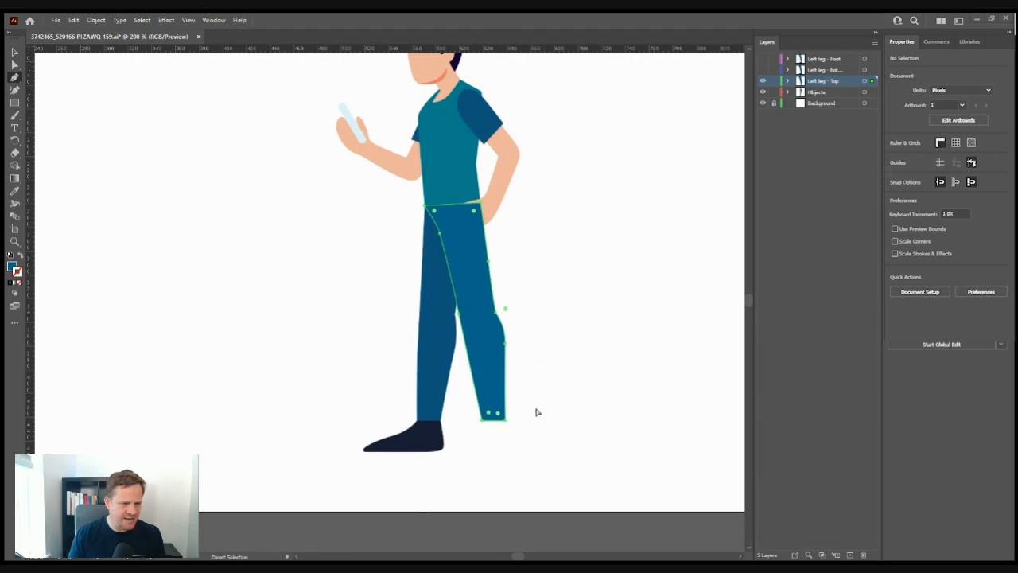
click(15, 65)
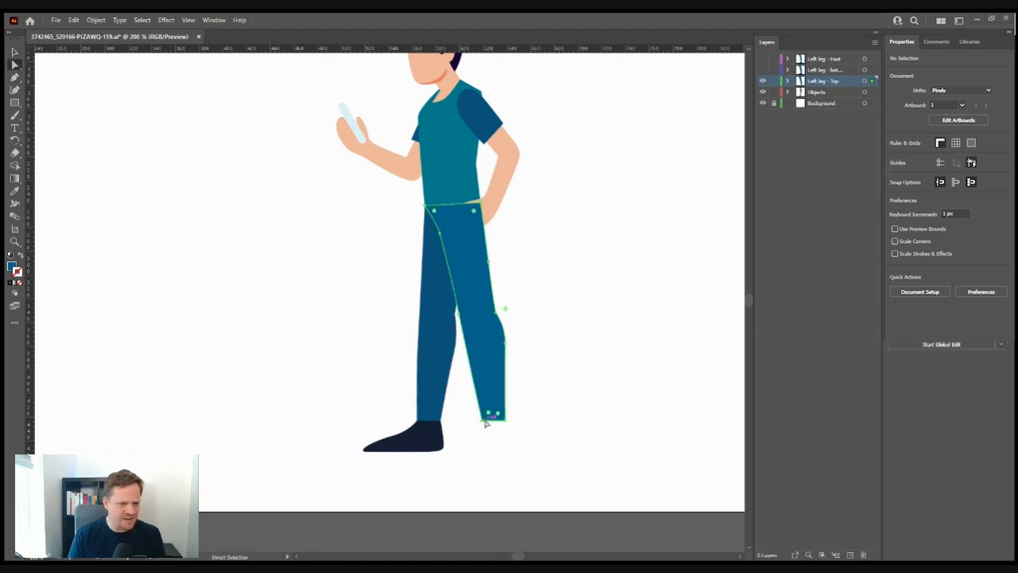
drag(487, 423, 504, 419)
key(Delete)
click(504, 344)
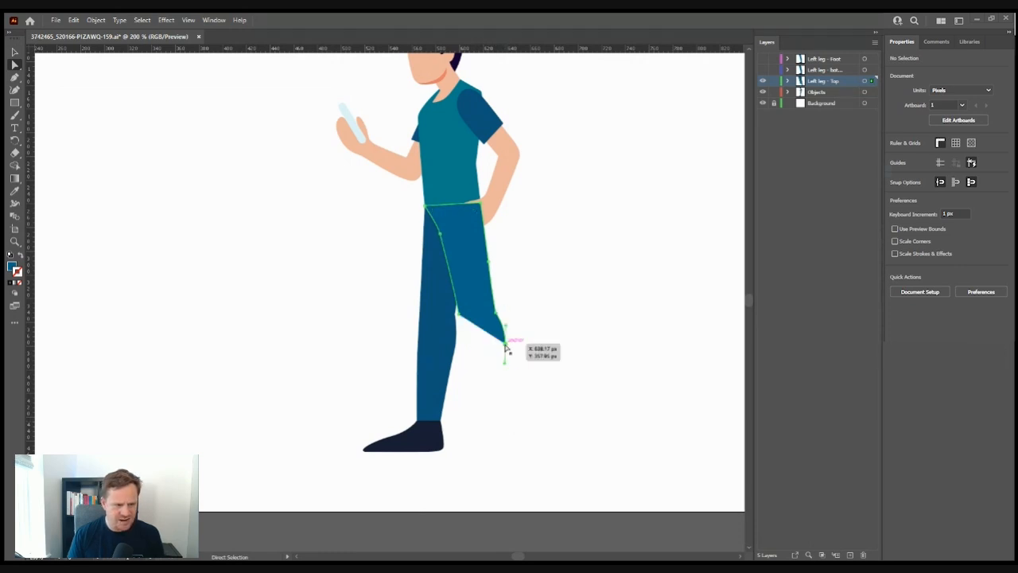
key(Delete)
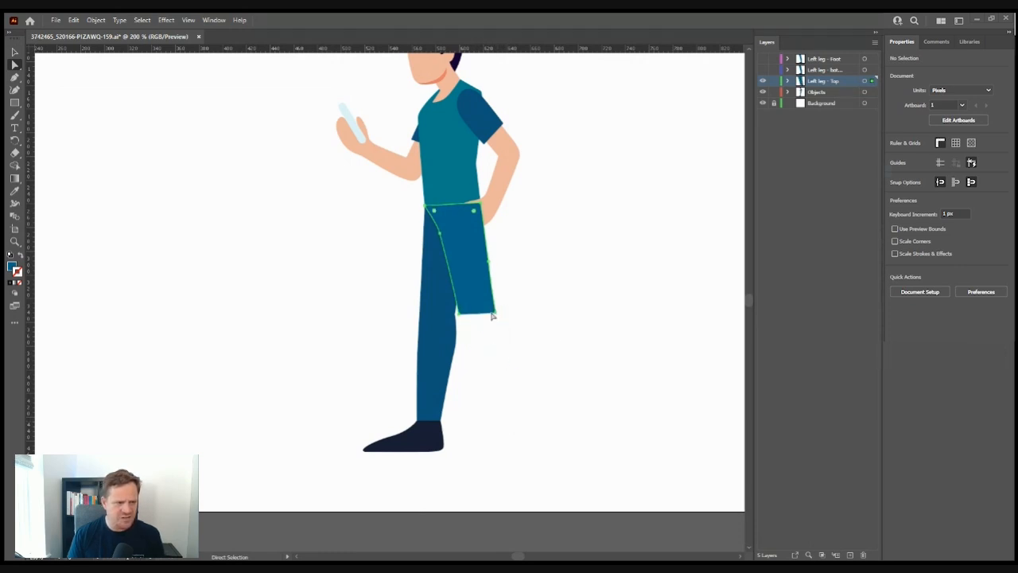
- Close the thigh's bottom edge, pull out a knee point and round it into a curve
click(14, 77)
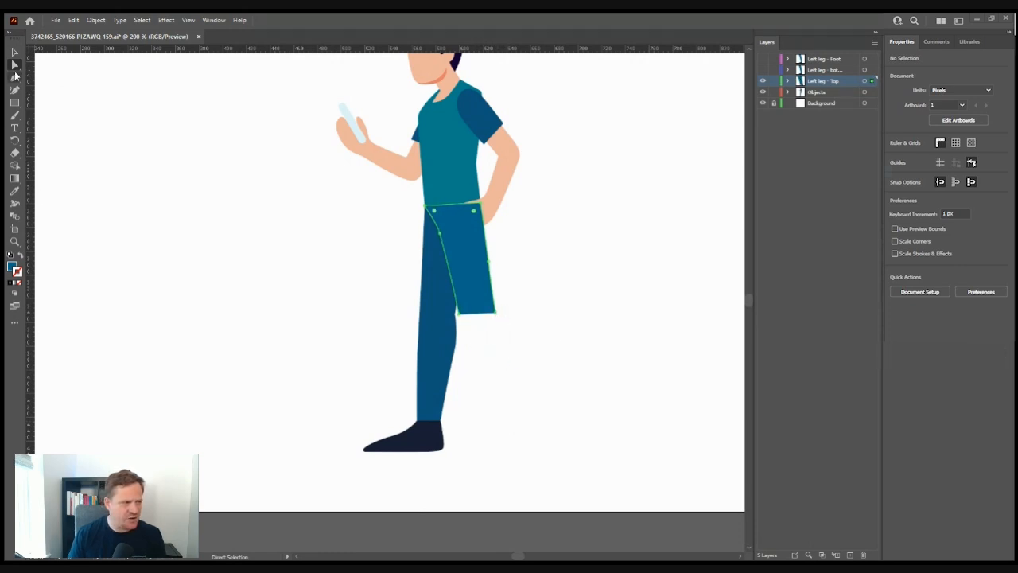
click(459, 313)
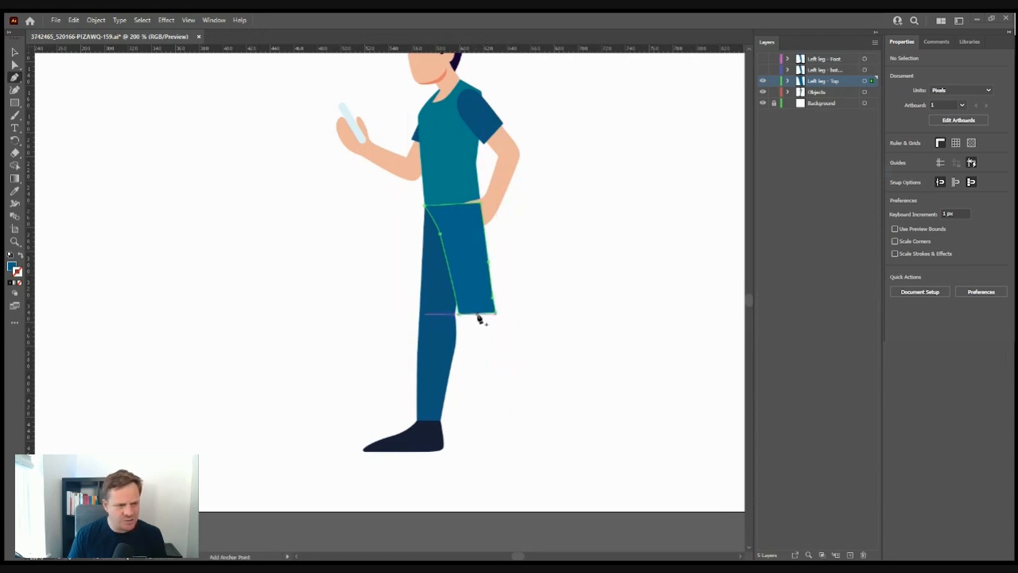
click(14, 64)
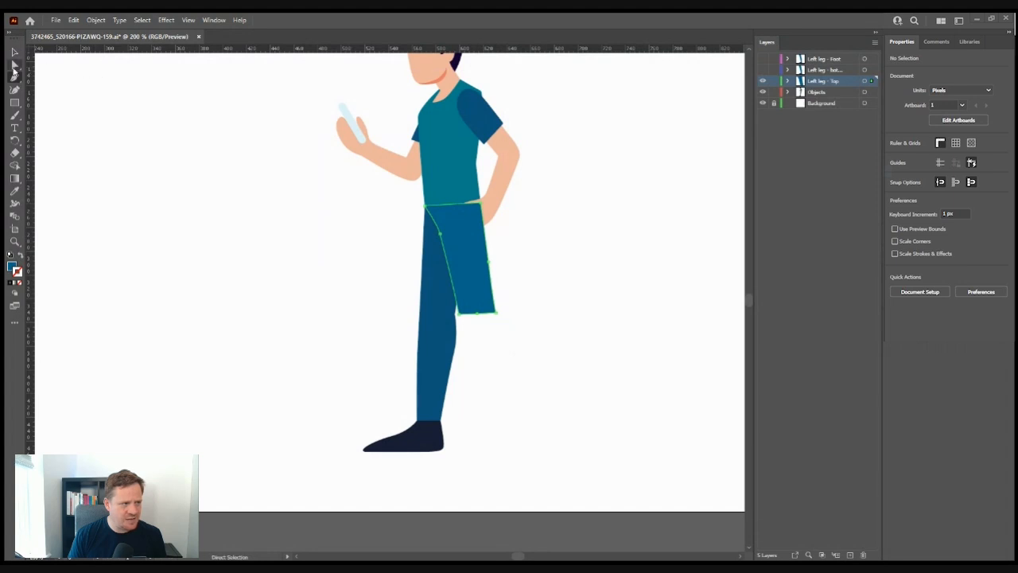
drag(477, 322, 479, 336)
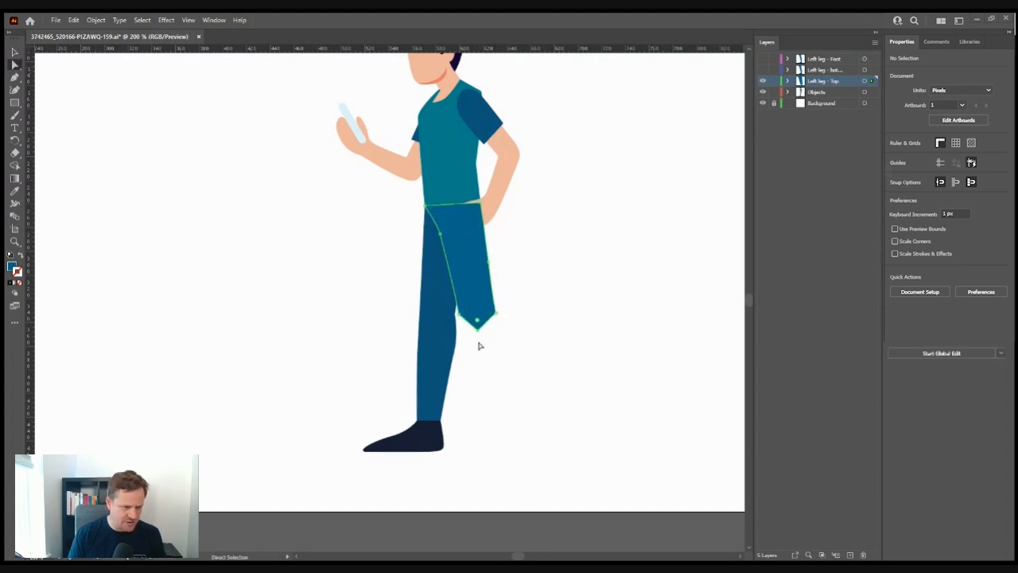
key(alt)
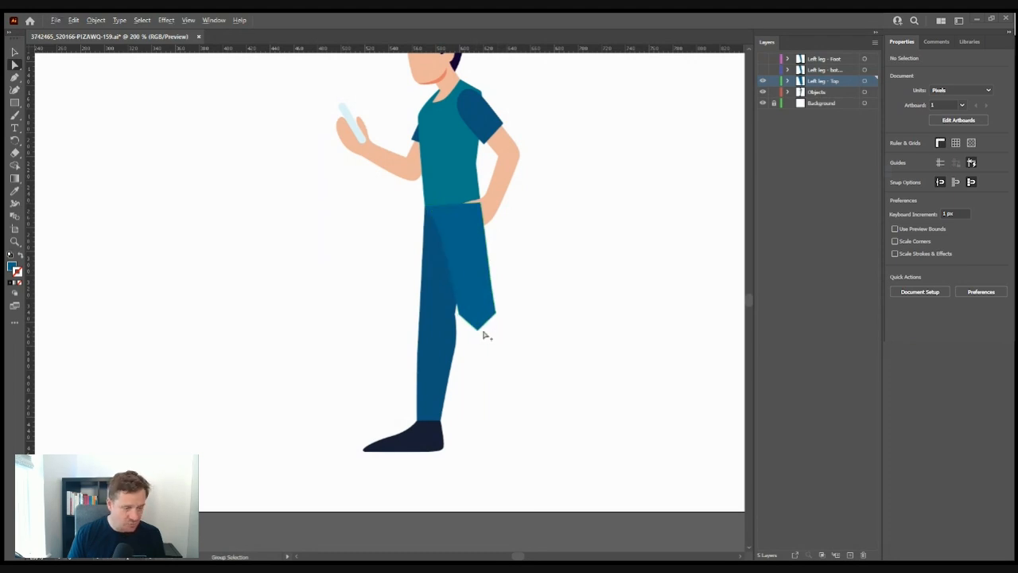
click(480, 333)
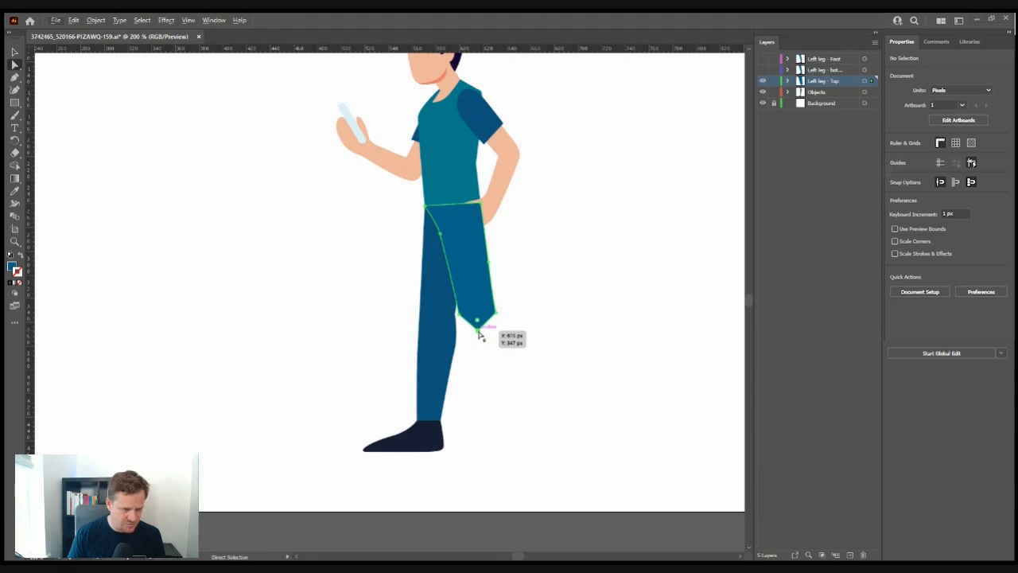
key(p)
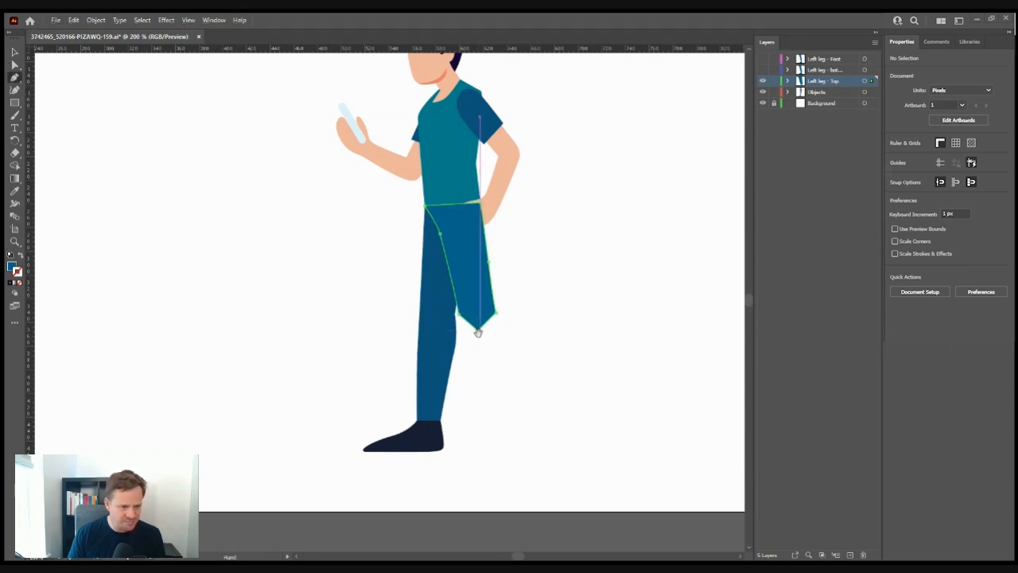
drag(476, 329, 496, 334)
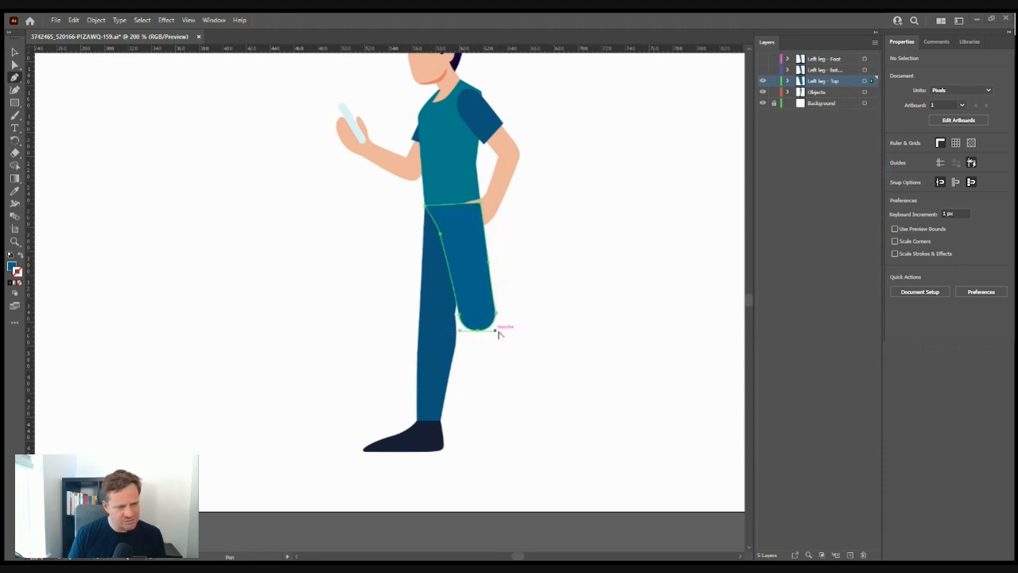
key(v)
click(216, 301)
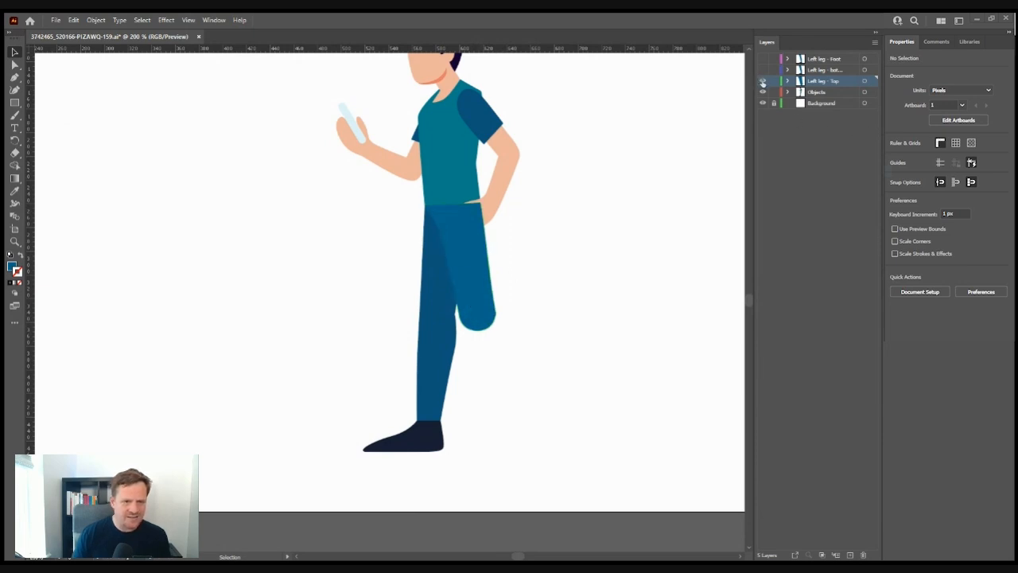
- Hide Left leg - Top, show the lower-leg layer and delete its front foot
click(762, 82)
click(763, 70)
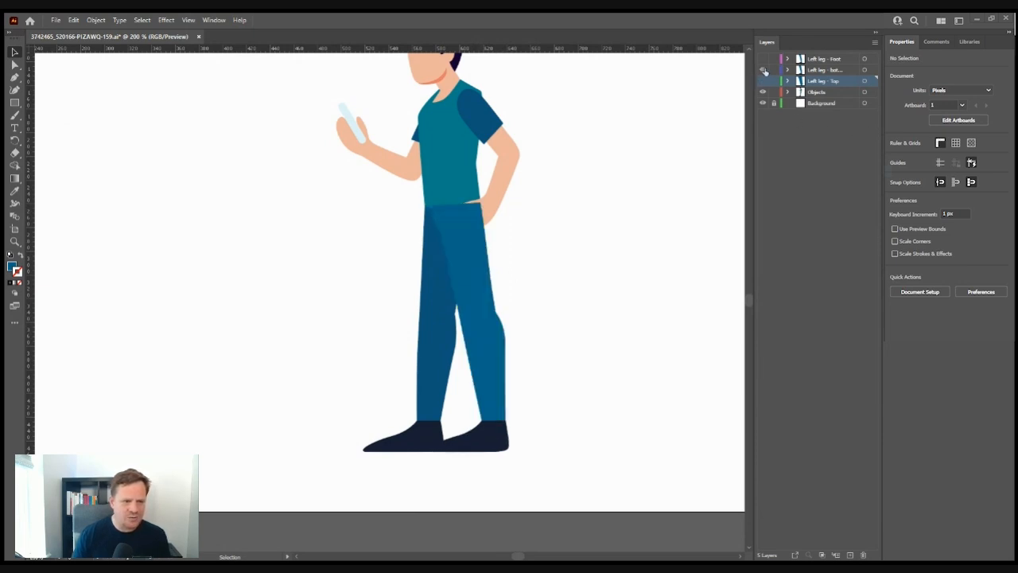
click(865, 70)
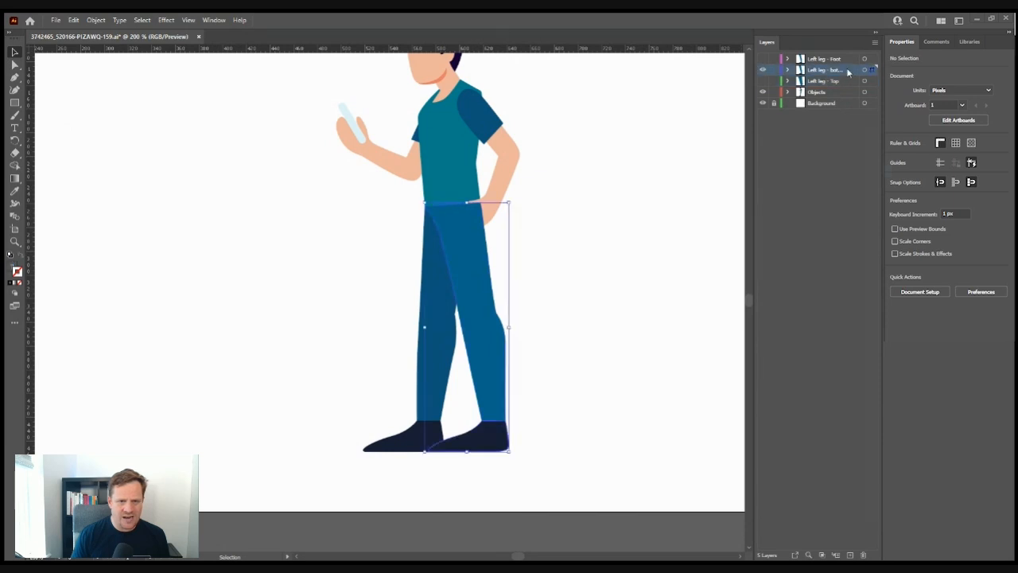
click(550, 465)
click(488, 444)
key(Delete)
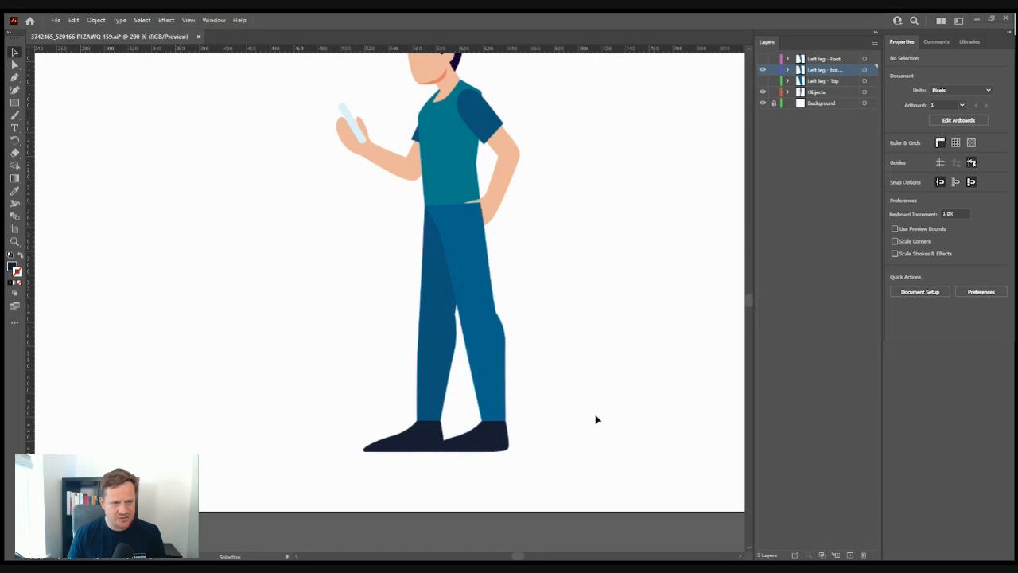
- Select the front trouser leg with Direct Selection and make the lower-leg layer active
key(a)
key(v)
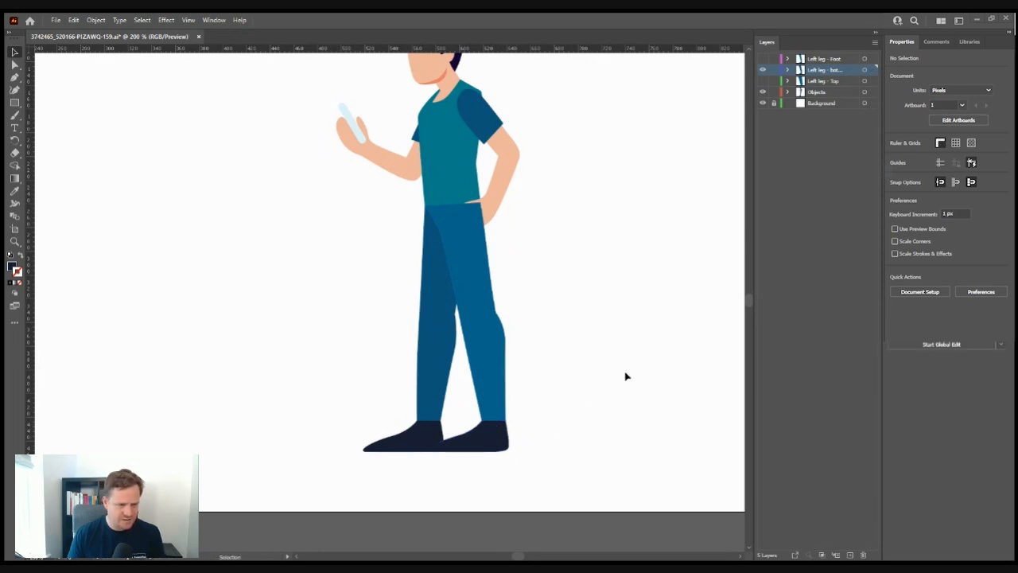
click(871, 70)
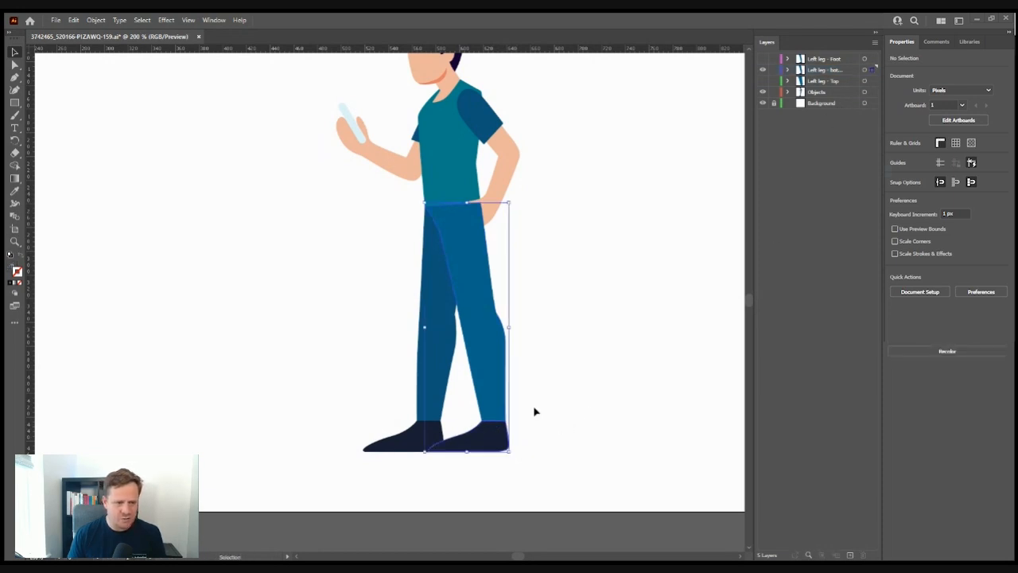
click(541, 470)
click(487, 451)
click(513, 462)
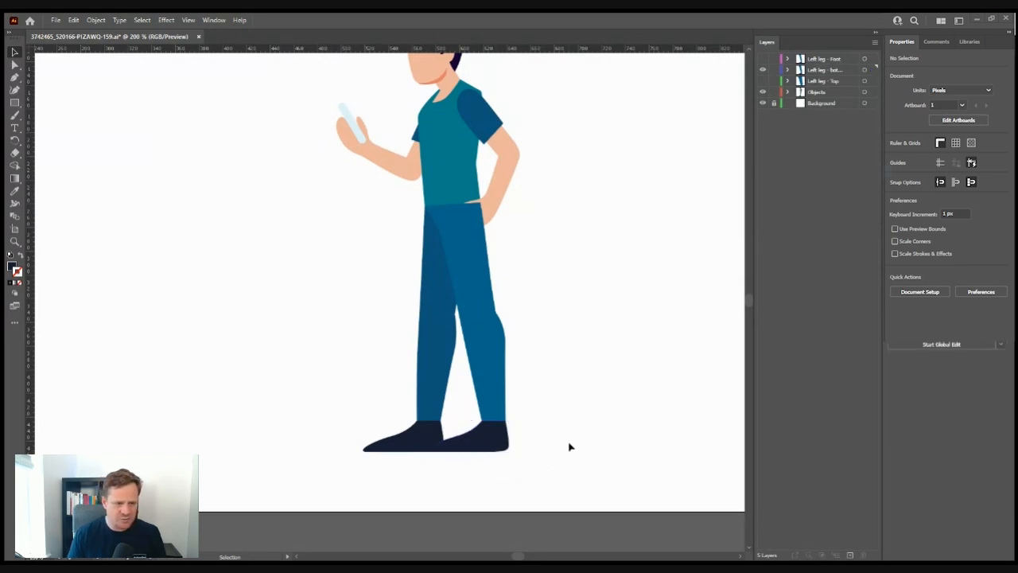
click(487, 387)
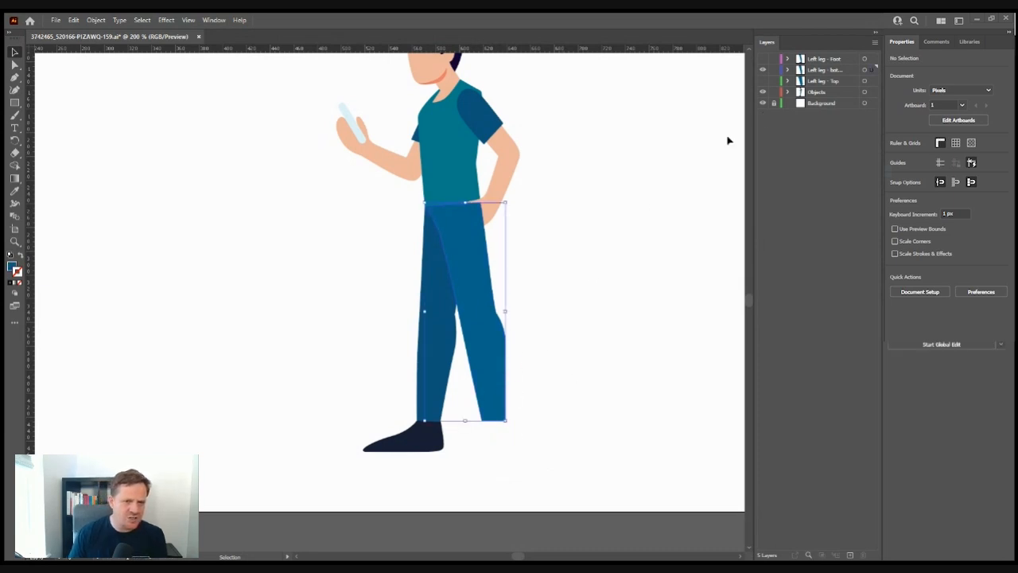
click(15, 65)
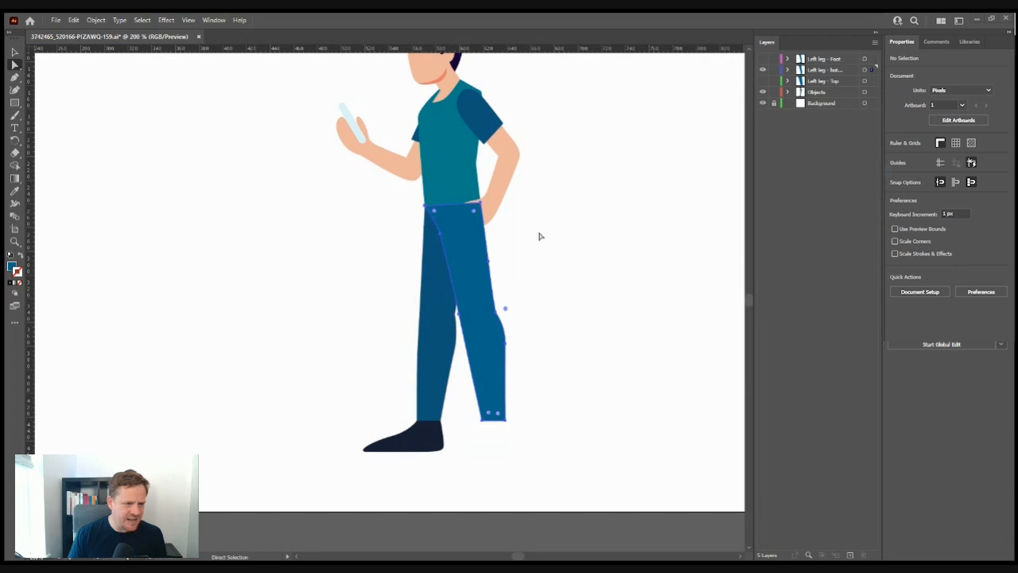
drag(430, 211, 429, 211)
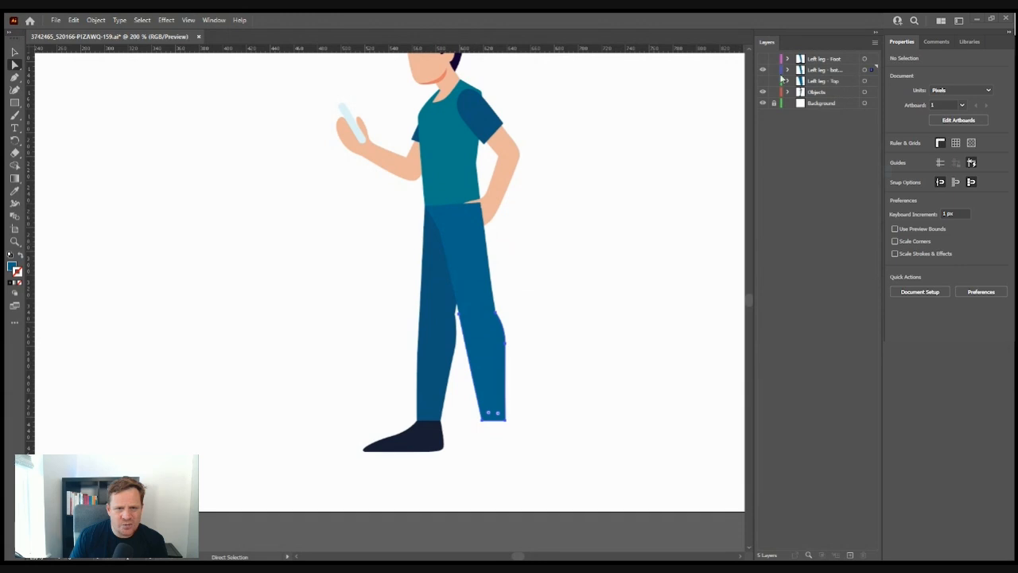
click(817, 73)
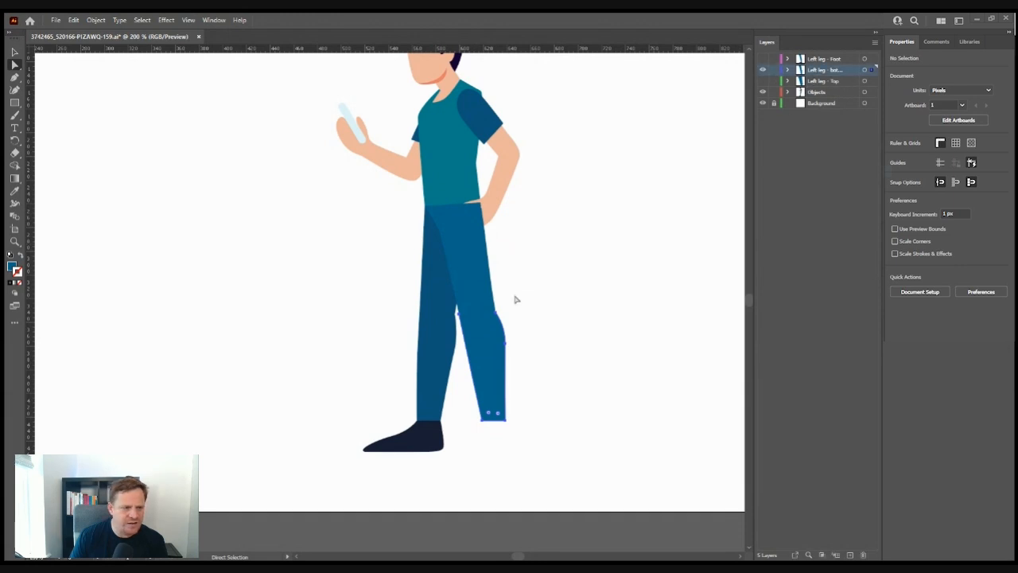
- Delete the full front leg, leaving the shin, and add anchor points on its top and bottom edges
key(v)
click(492, 273)
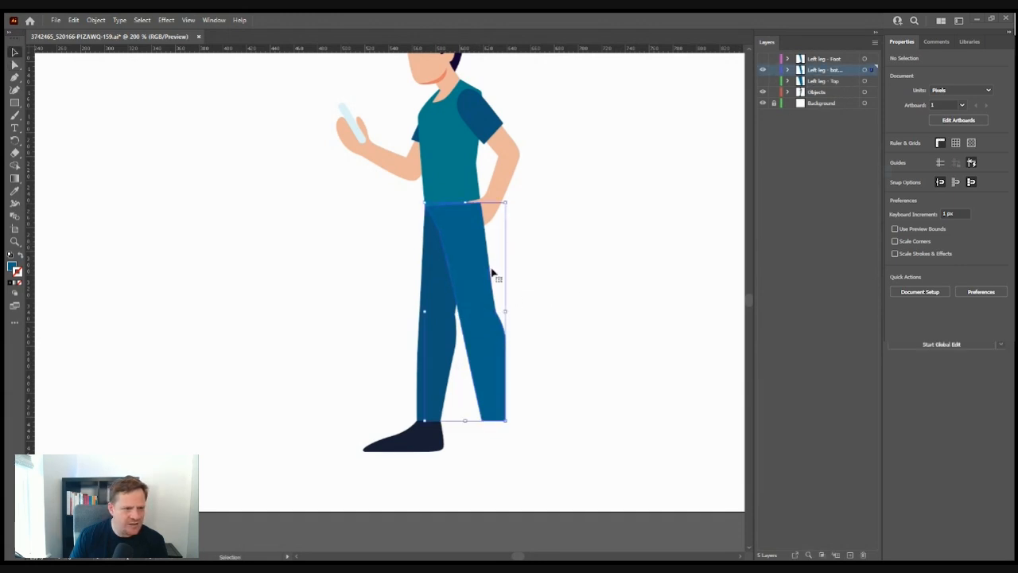
key(Delete)
click(489, 350)
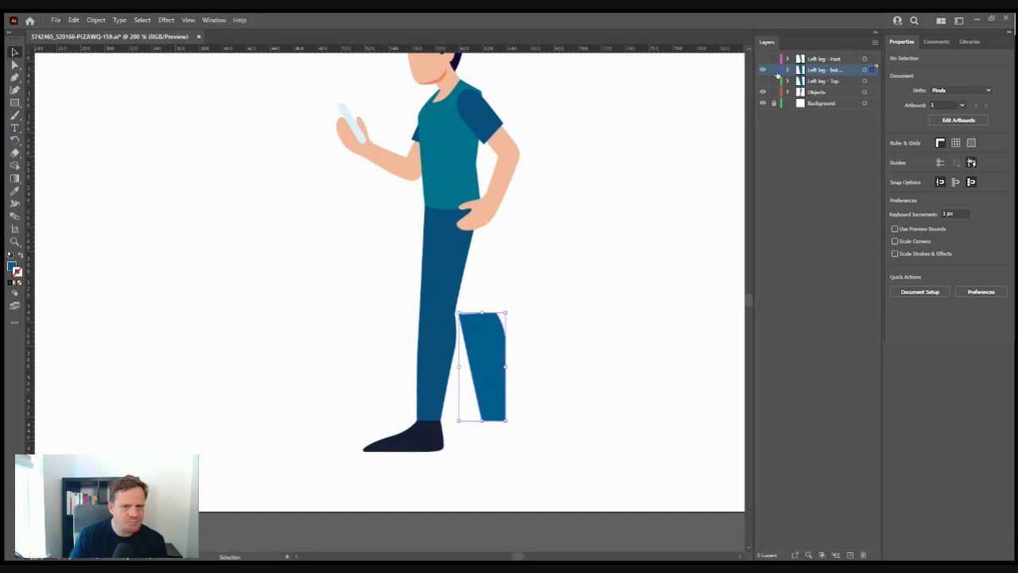
click(13, 67)
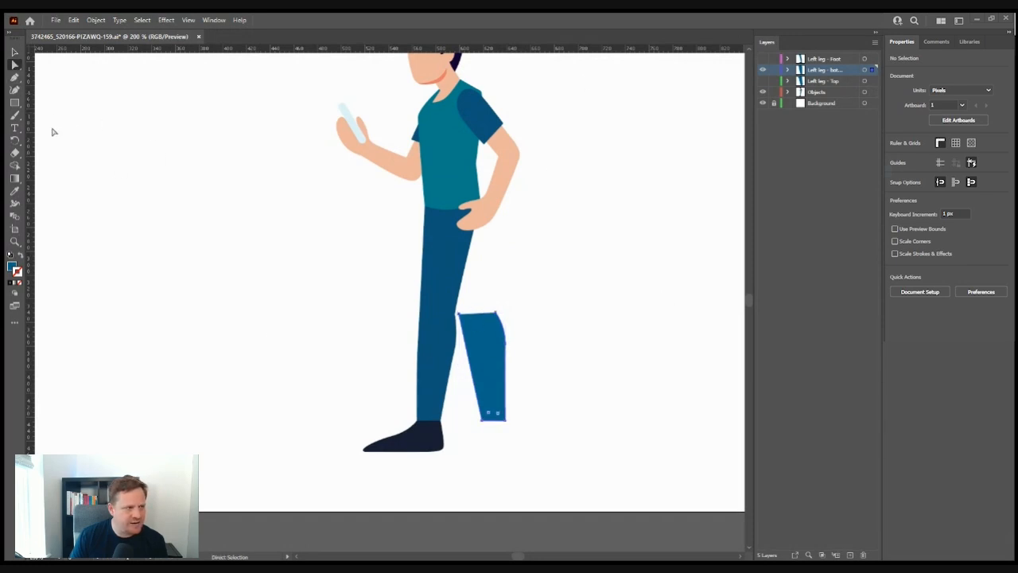
click(14, 78)
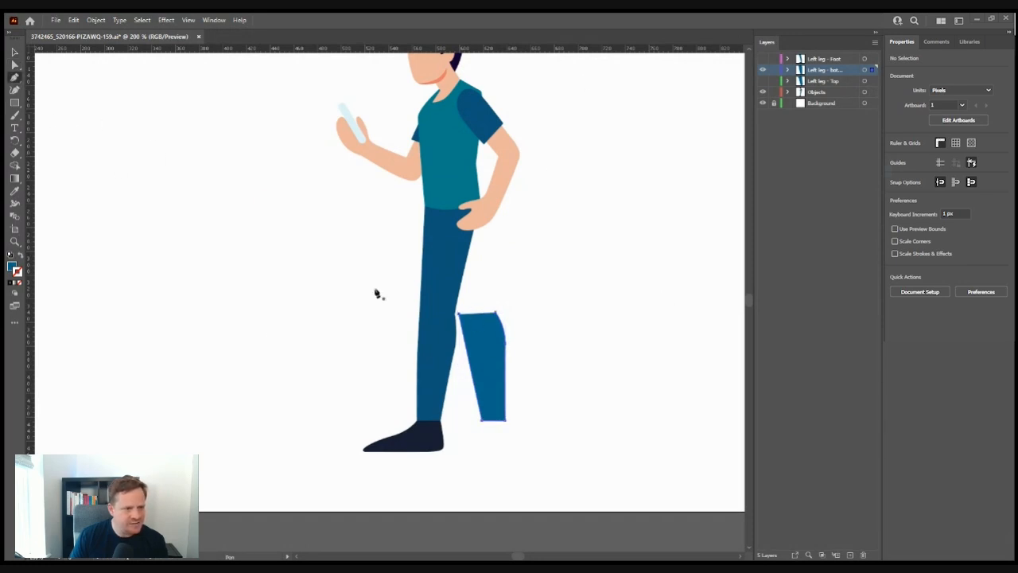
click(460, 313)
click(495, 313)
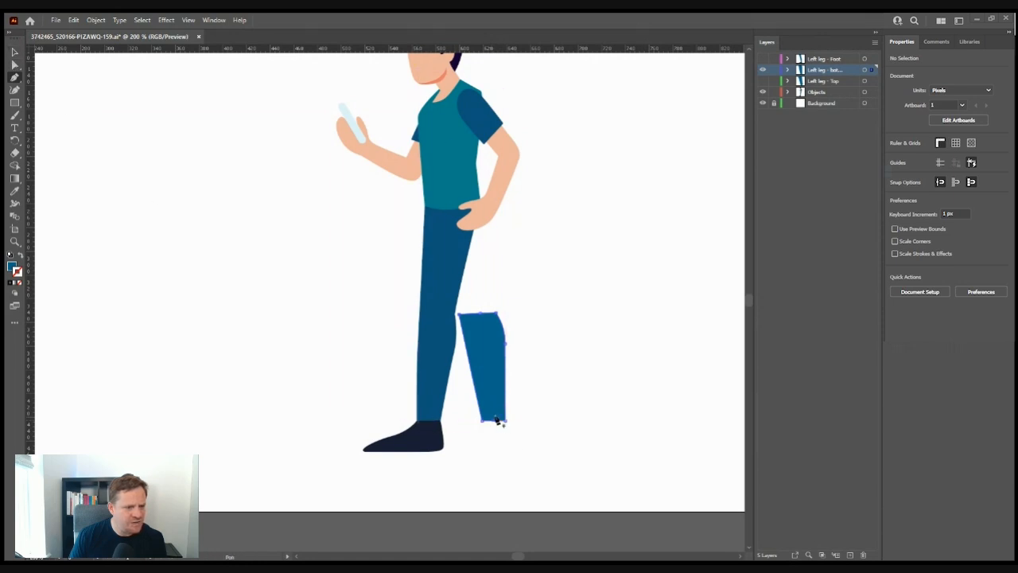
- Pull the shin's new top and bottom points outward and round them into smooth curves
click(16, 66)
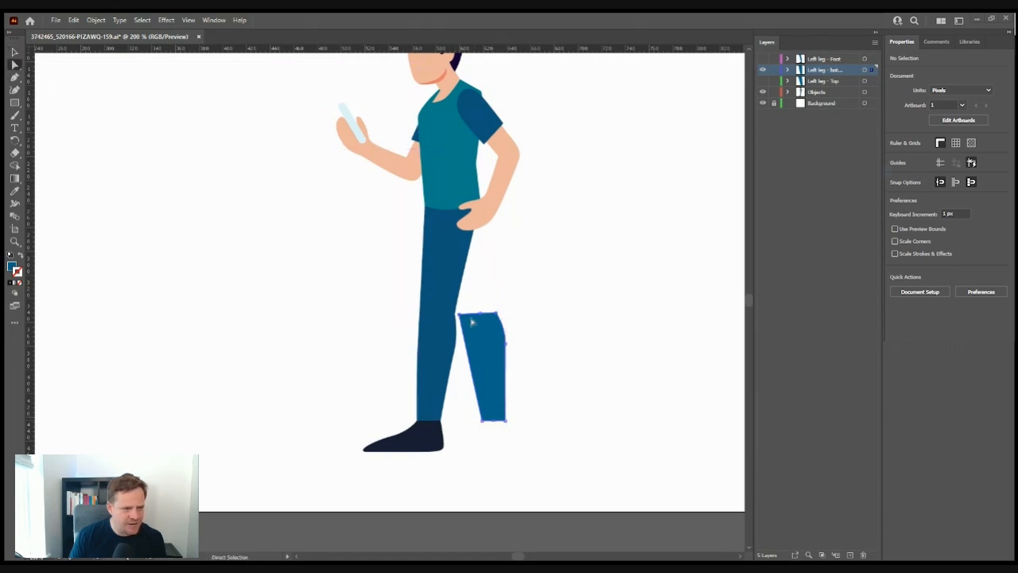
drag(480, 313, 477, 300)
drag(493, 420, 494, 430)
click(15, 77)
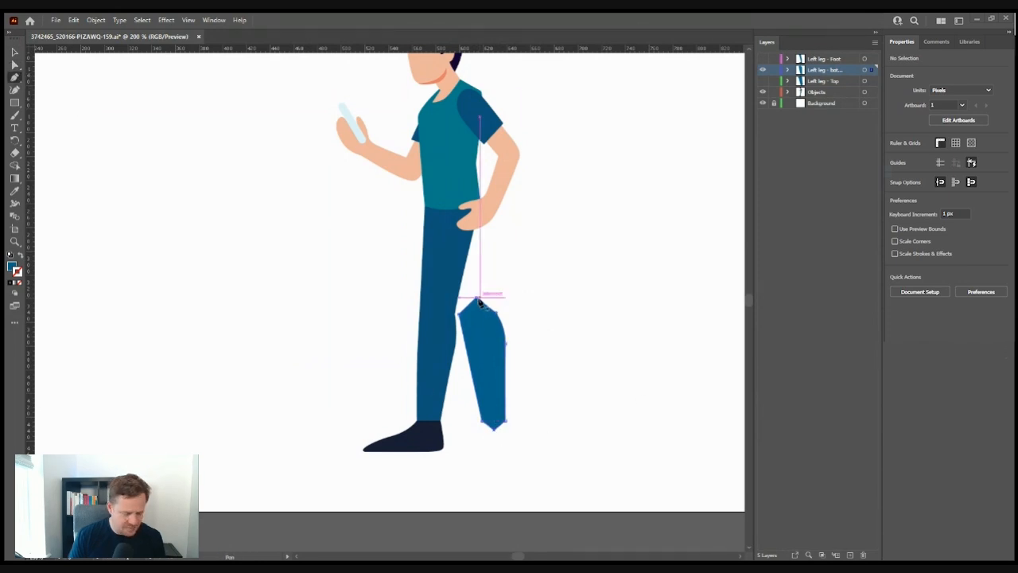
key(alt)
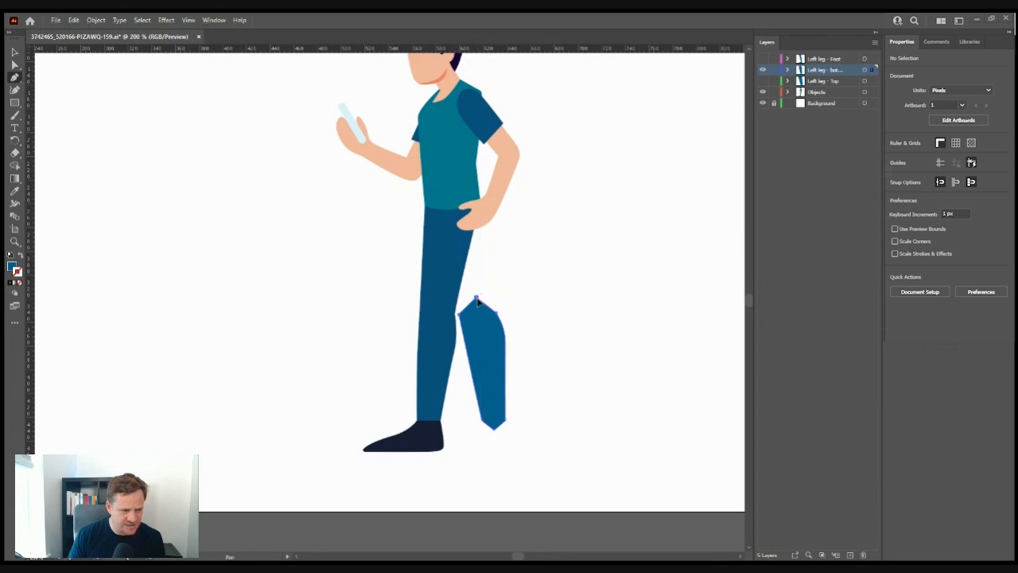
drag(477, 300, 493, 297)
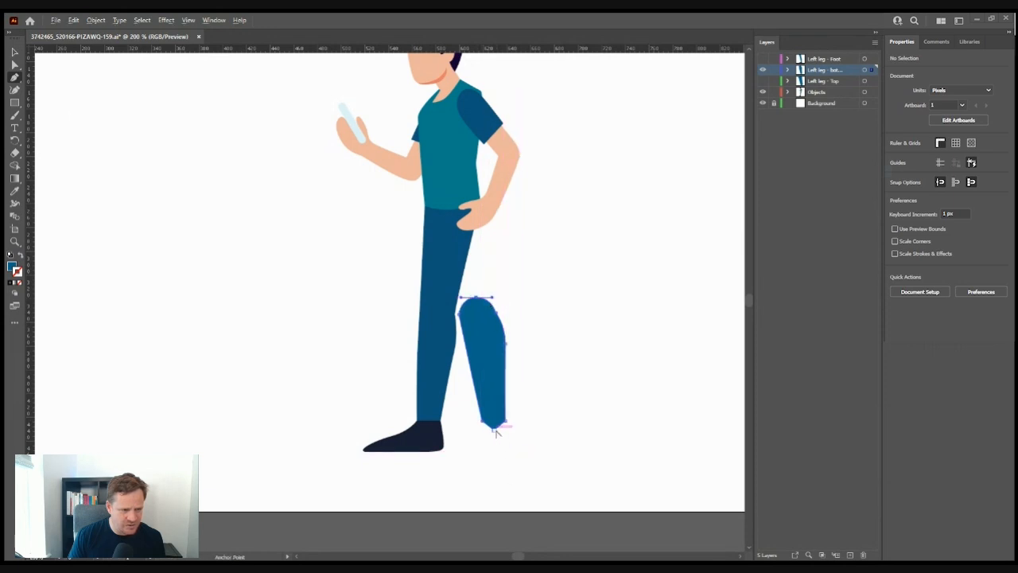
mouse_move(494, 430)
mouse_down()
mouse_move(503, 431)
mouse_move(484, 427)
mouse_up()
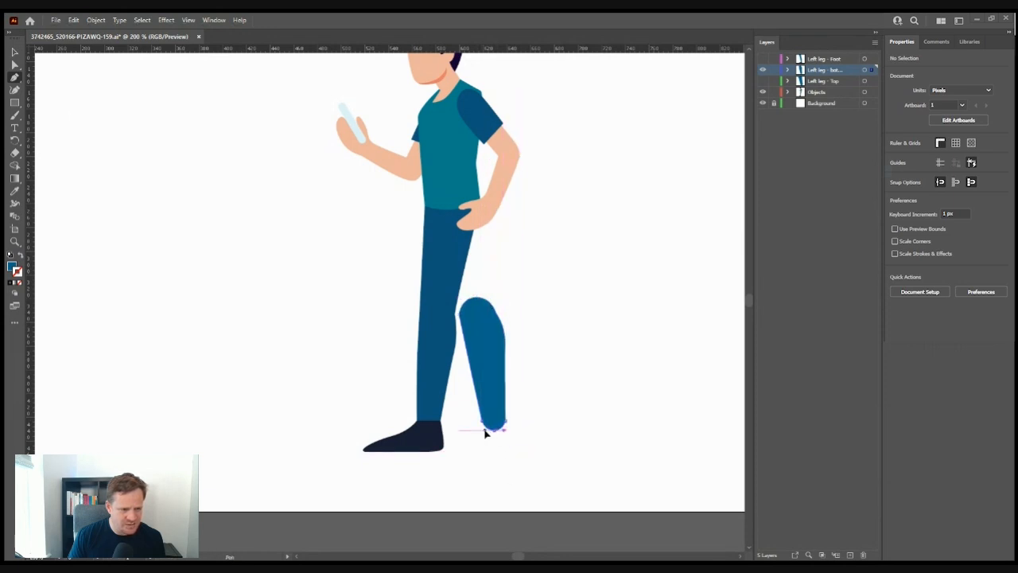
click(14, 53)
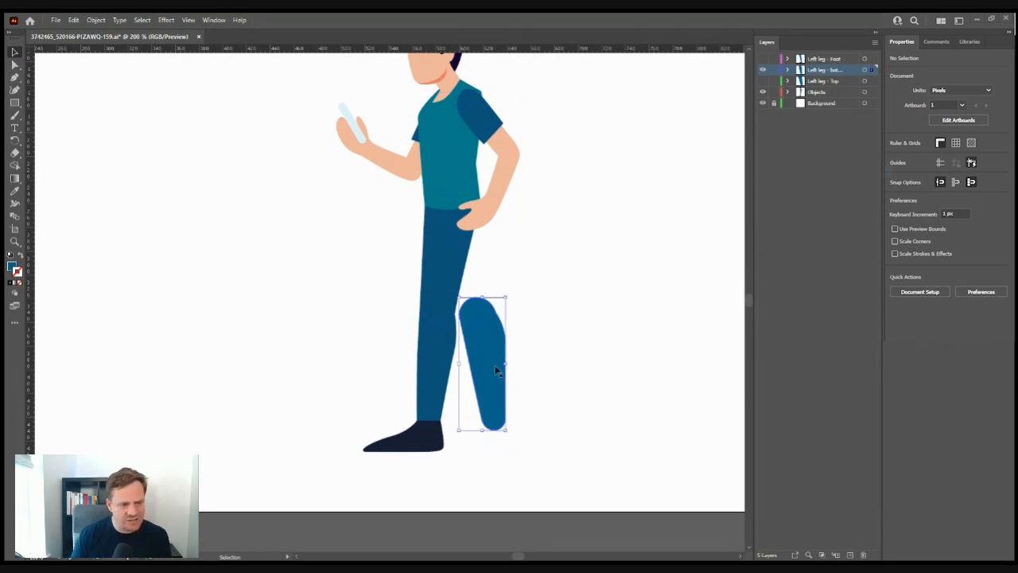
click(575, 377)
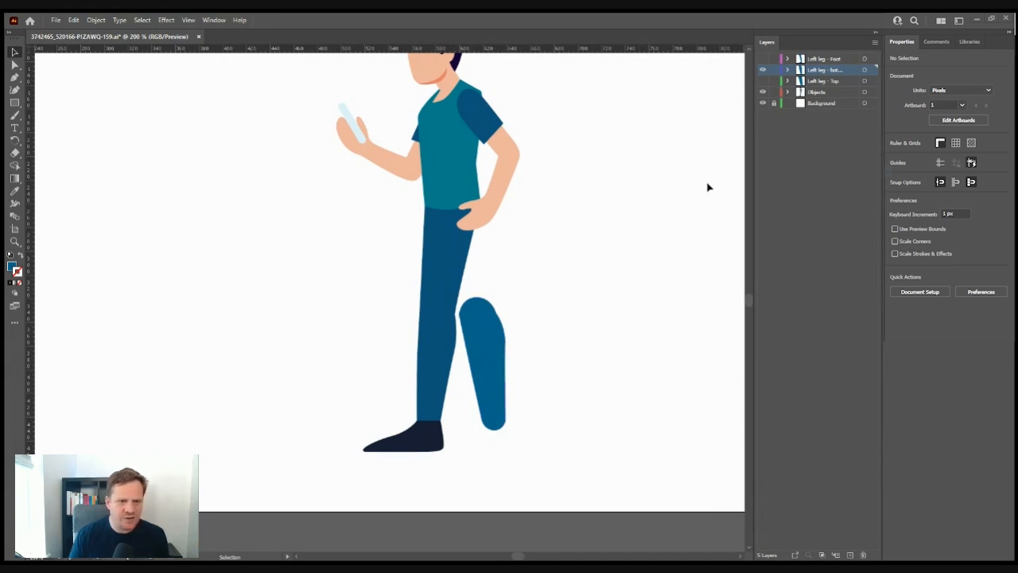
- Show Left leg - Top, toggle the shin and thigh layers to check the knee, then show Left leg - Foot
click(763, 81)
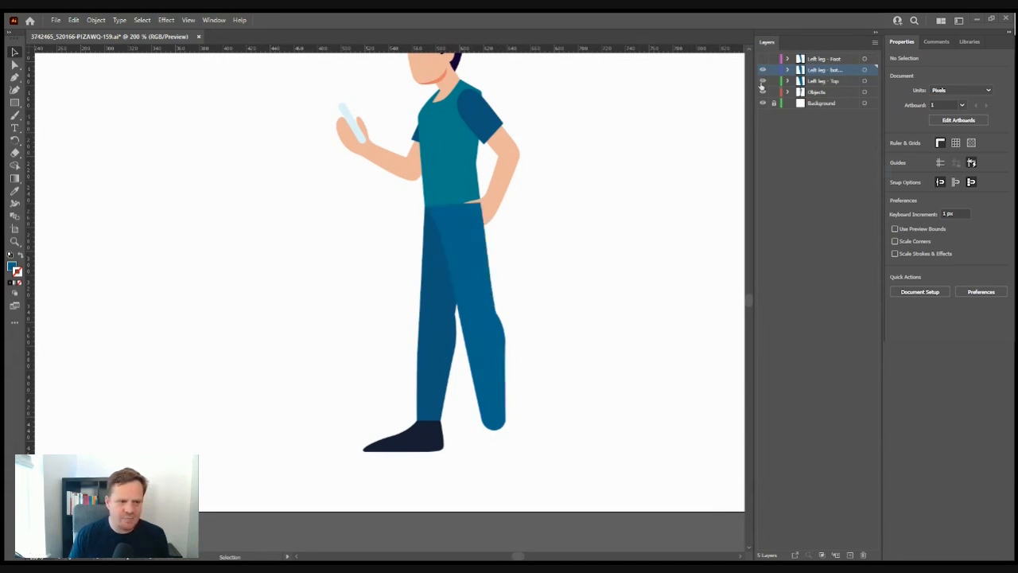
click(762, 70)
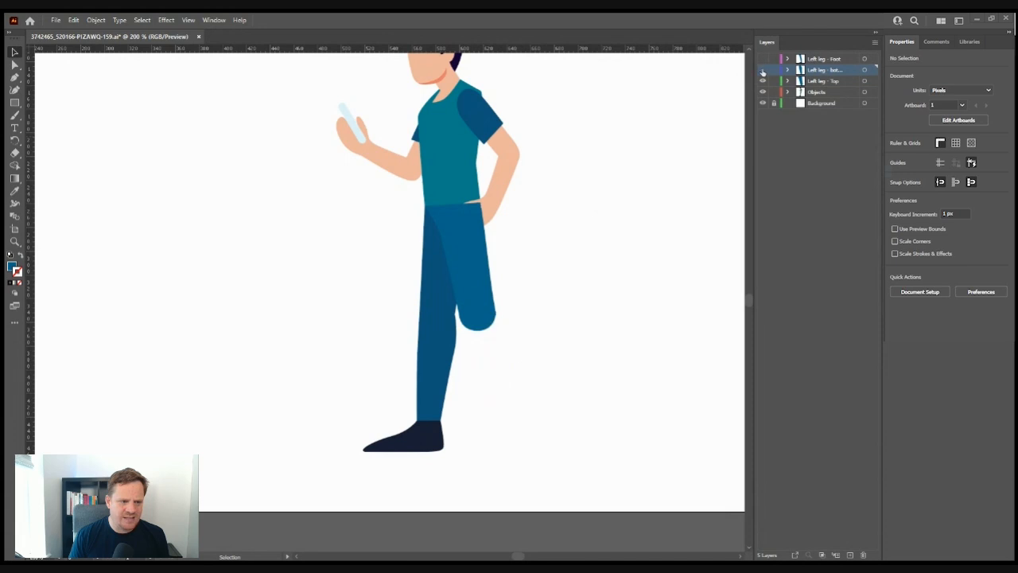
click(763, 70)
click(763, 83)
click(763, 83)
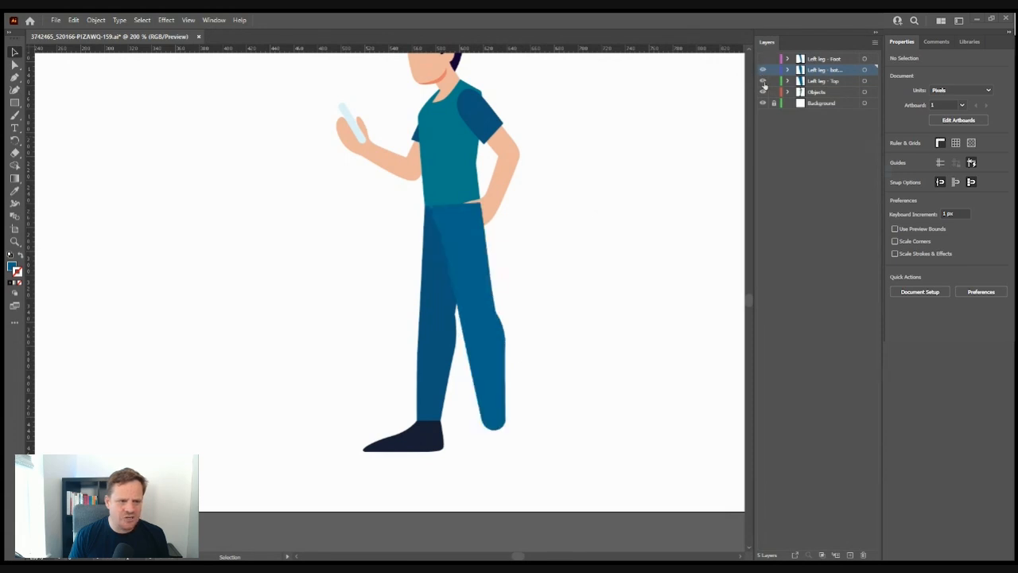
click(763, 83)
click(763, 83)
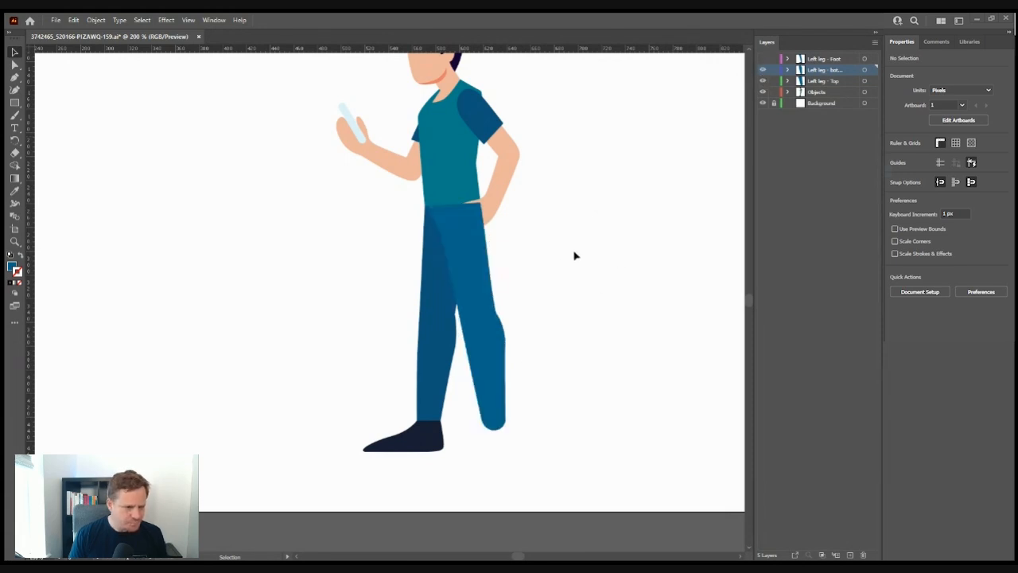
scroll(503, 376, down, 2)
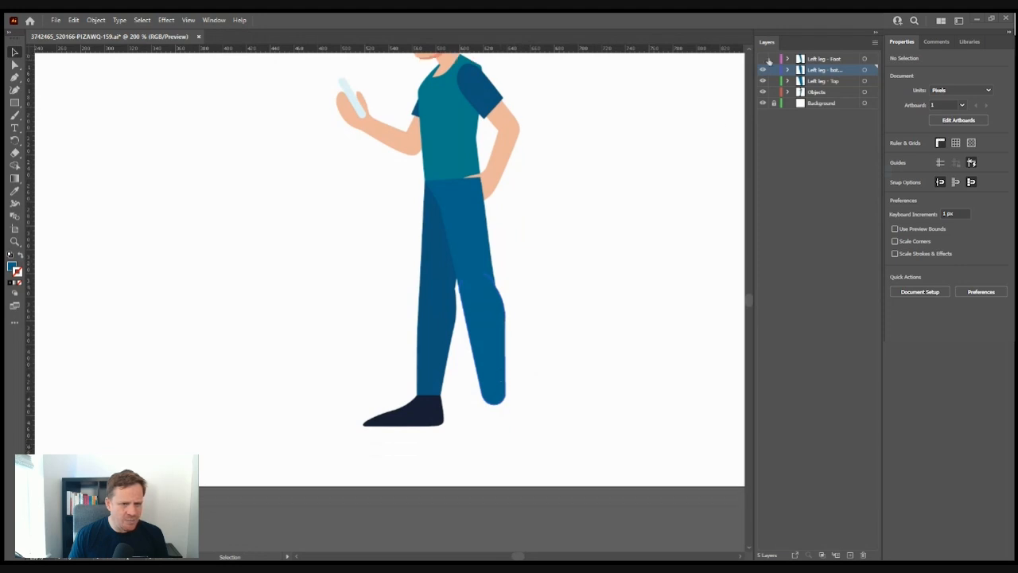
click(824, 61)
click(763, 59)
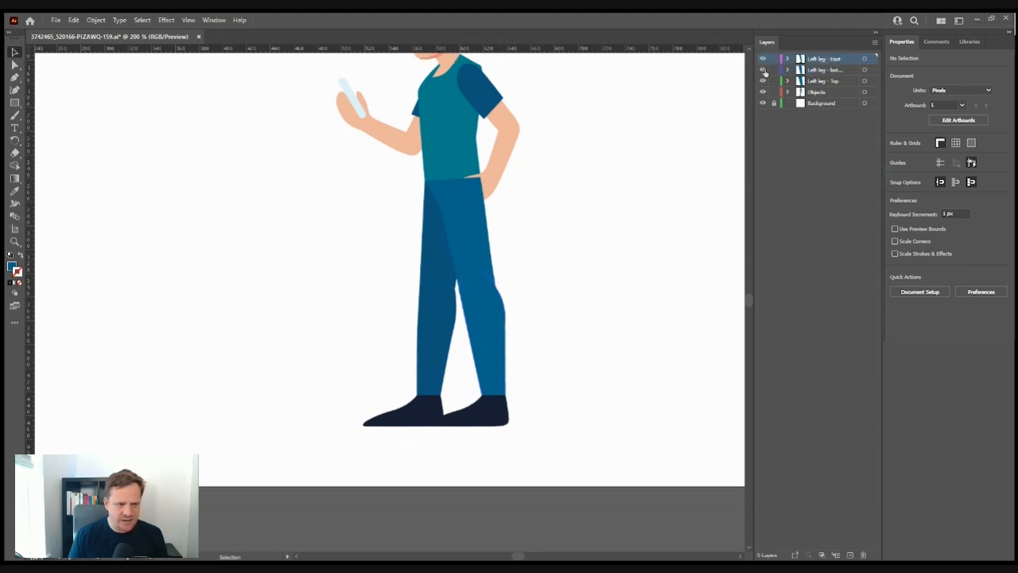
click(493, 420)
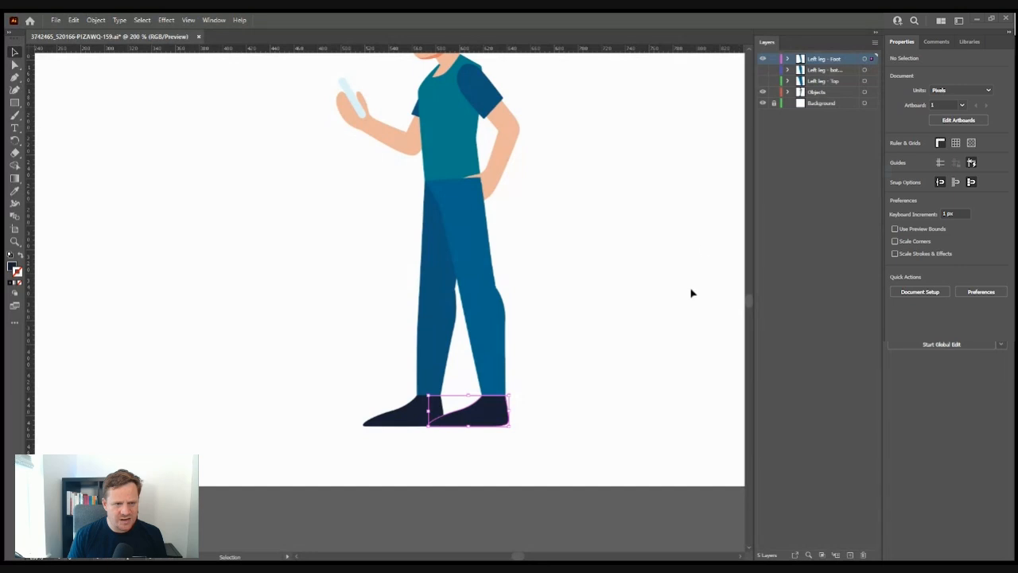
- Delete the extra copy of the front leg from the foot layer
click(520, 413)
click(494, 415)
click(481, 315)
click(614, 258)
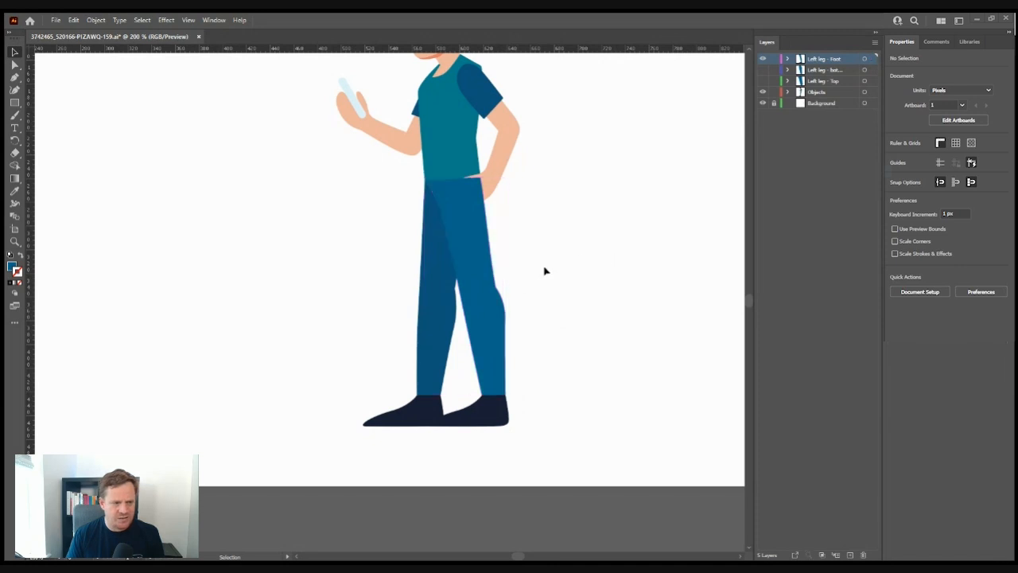
click(493, 303)
key(Delete)
- Draw a small square at the top-right of the front shoe
click(494, 414)
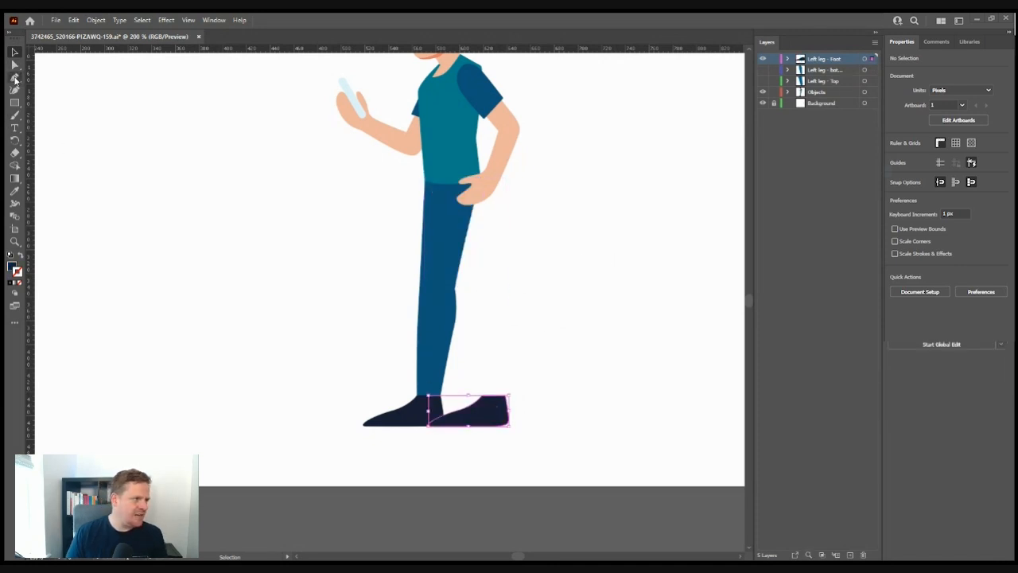
click(573, 425)
click(14, 103)
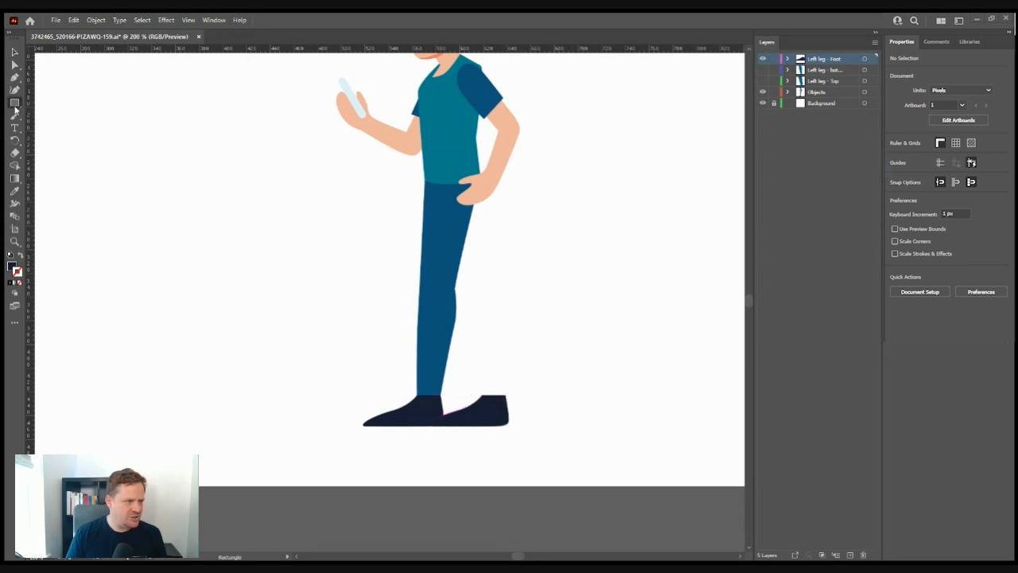
drag(483, 399, 502, 385)
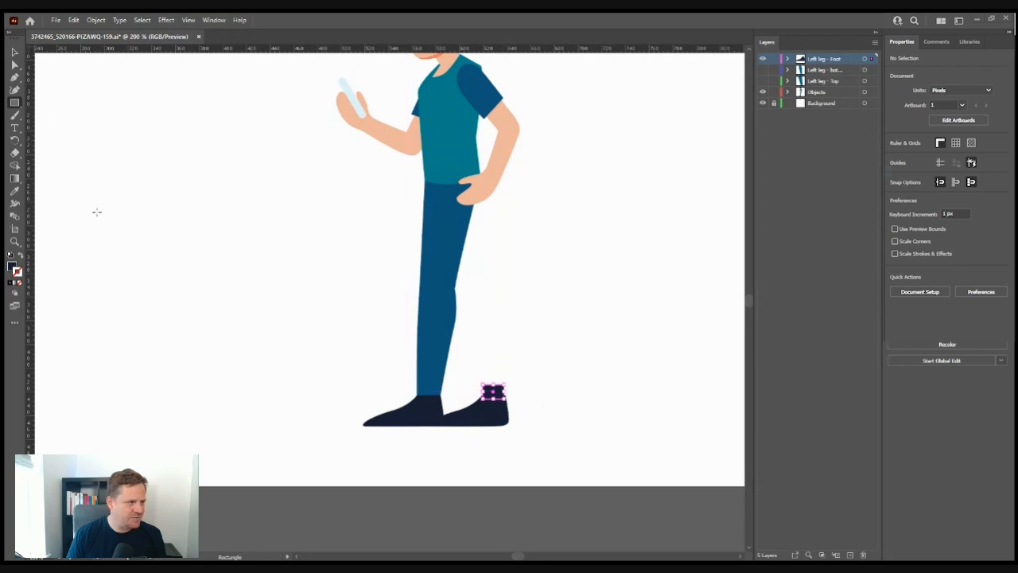
key(v)
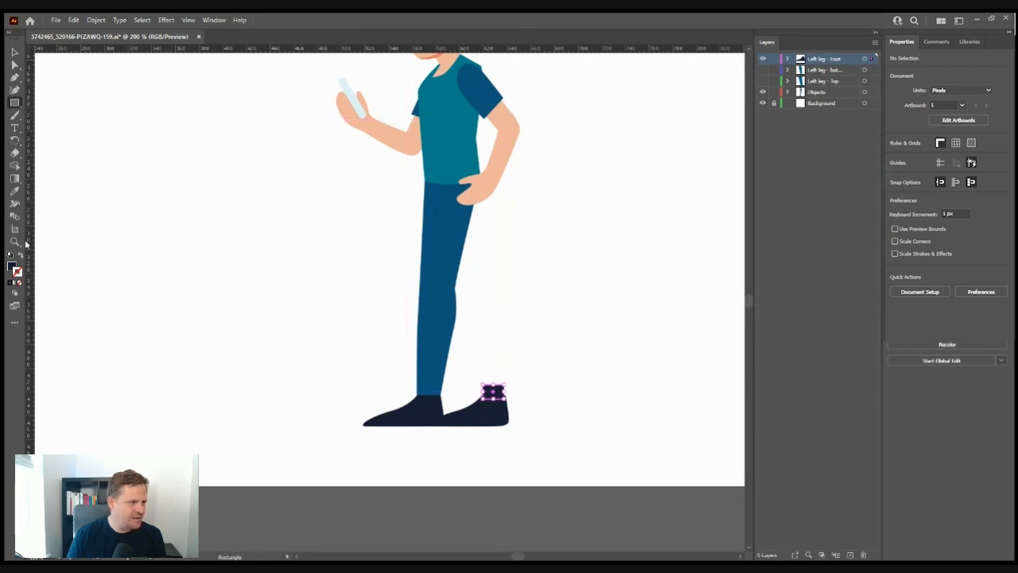
- Fill the small square with the hand's skin colour using the Eyedropper
click(14, 191)
click(513, 172)
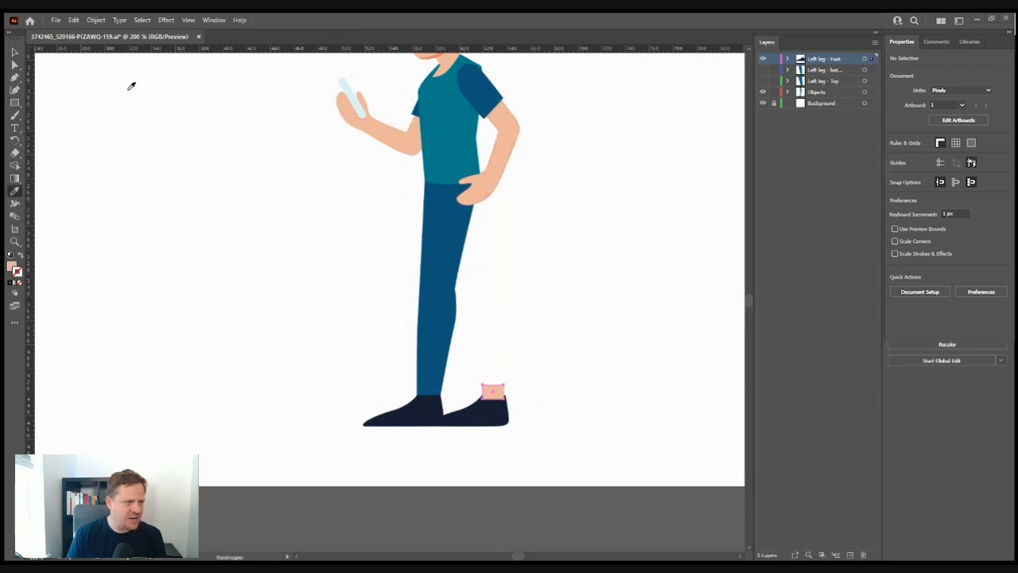
key(v)
click(670, 164)
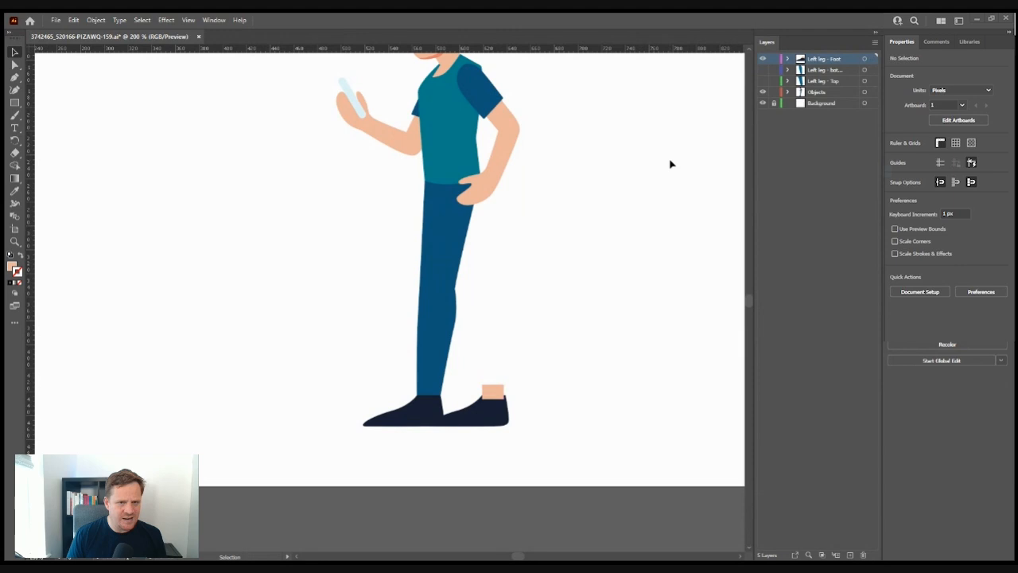
- Add an anchor at the middle of the ankle square's top edge
click(788, 59)
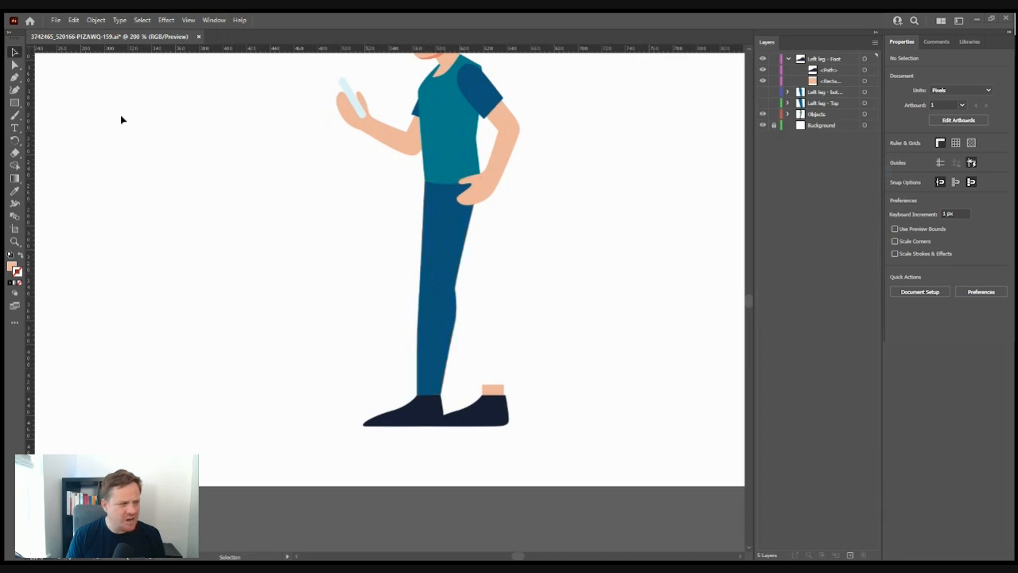
click(14, 64)
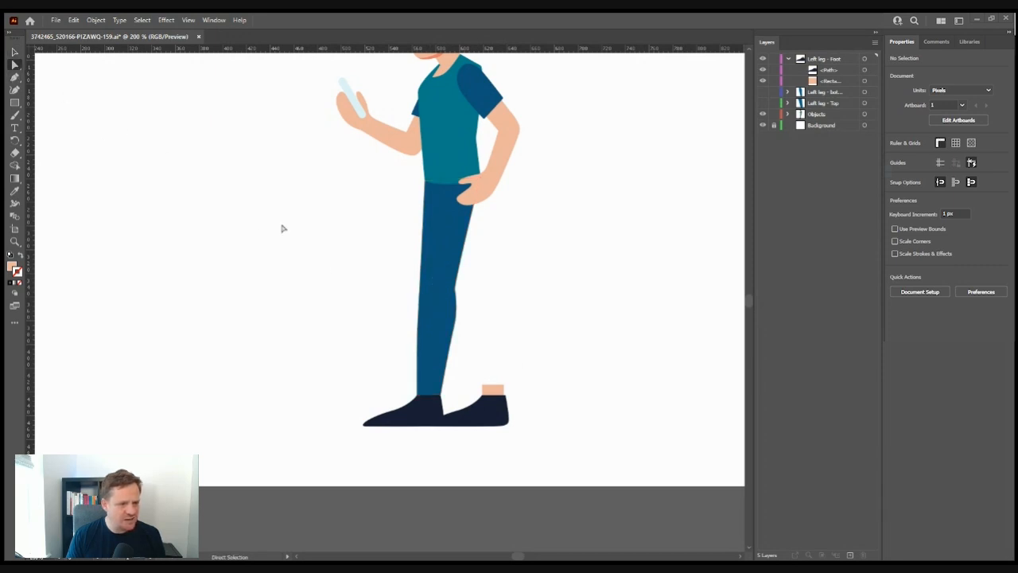
click(14, 77)
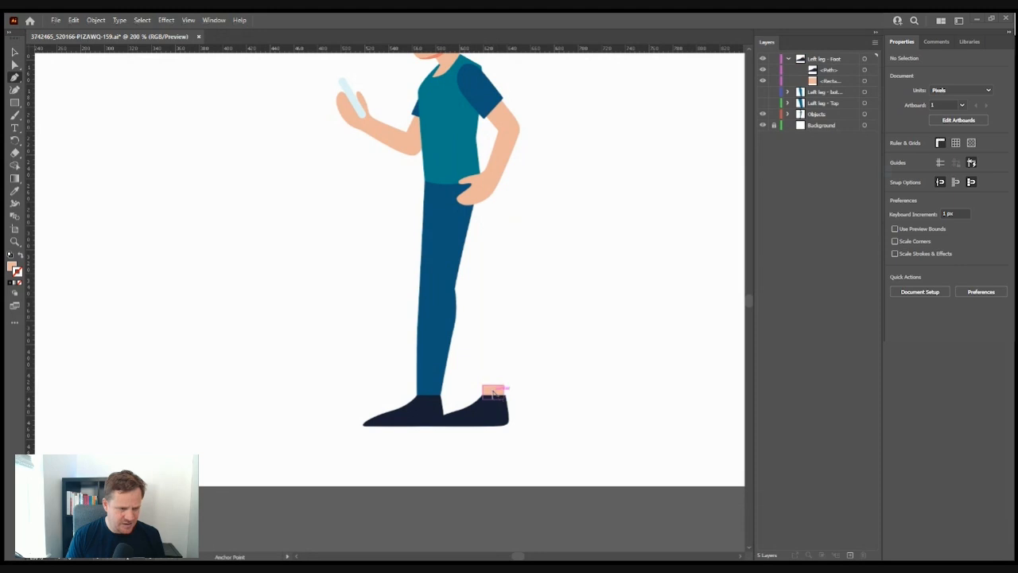
key(v)
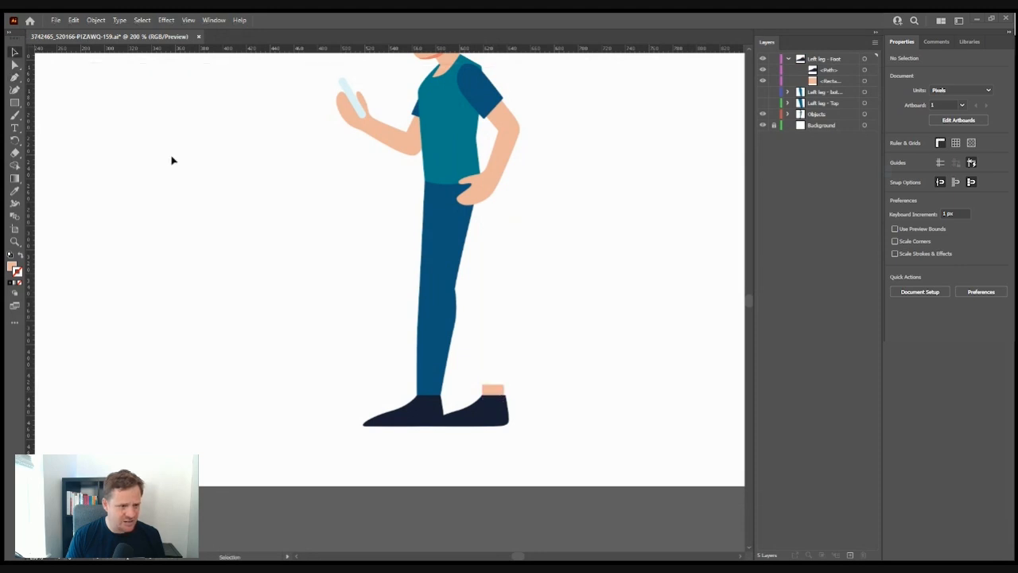
click(492, 390)
click(15, 77)
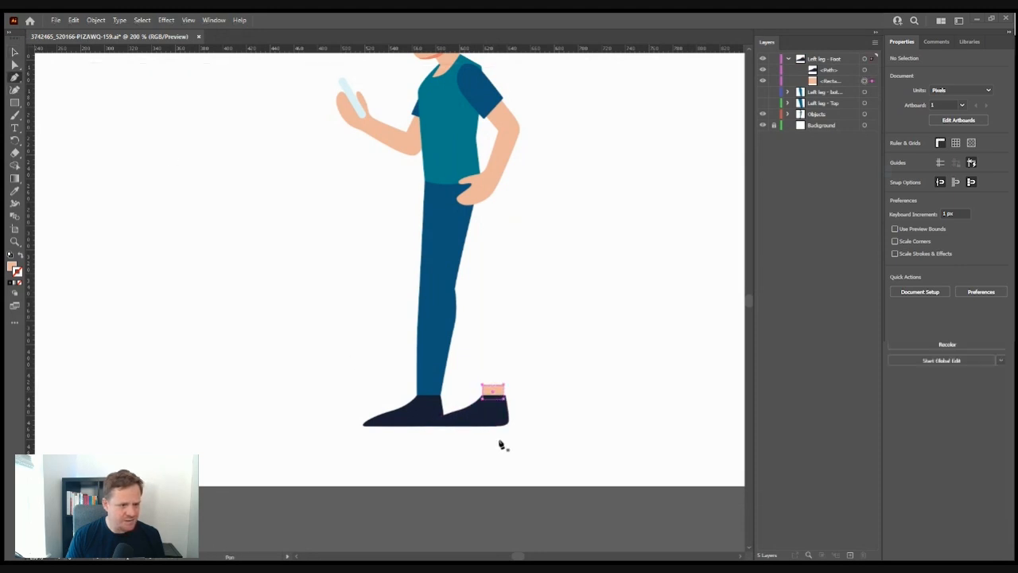
click(492, 386)
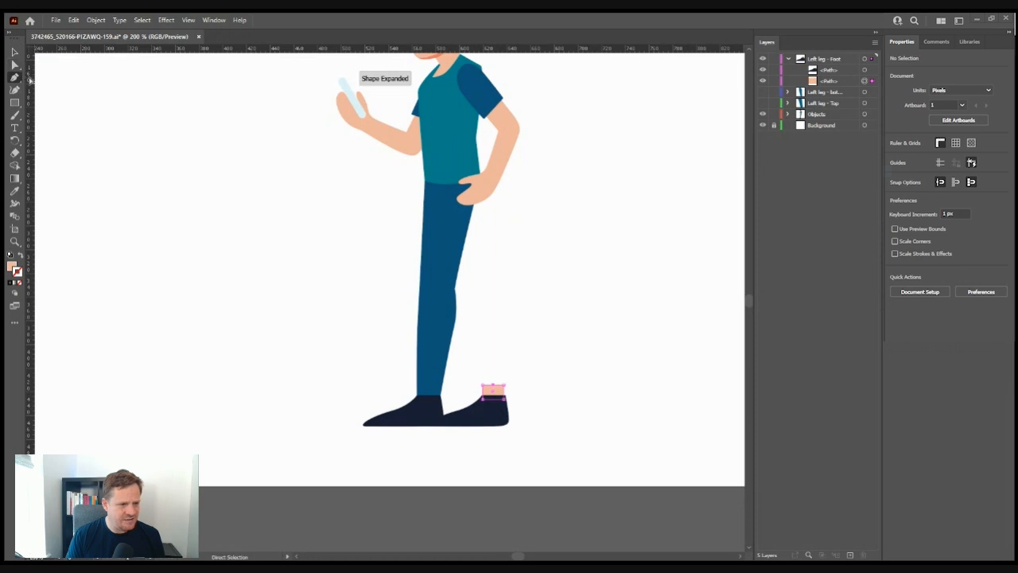
- Raise the new top anchor into a peak and round it into a dome
click(14, 63)
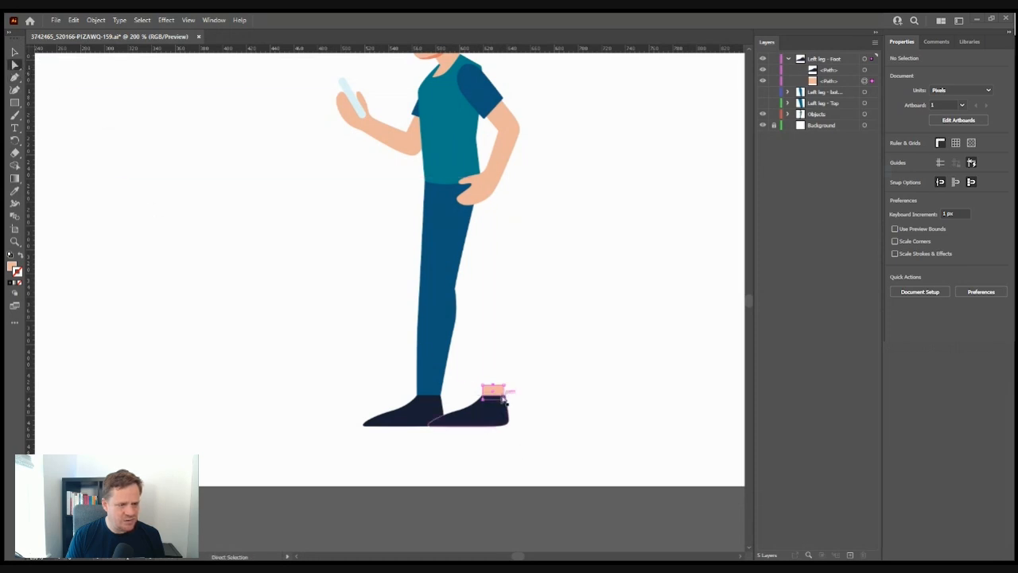
drag(492, 386, 493, 383)
drag(494, 383, 493, 371)
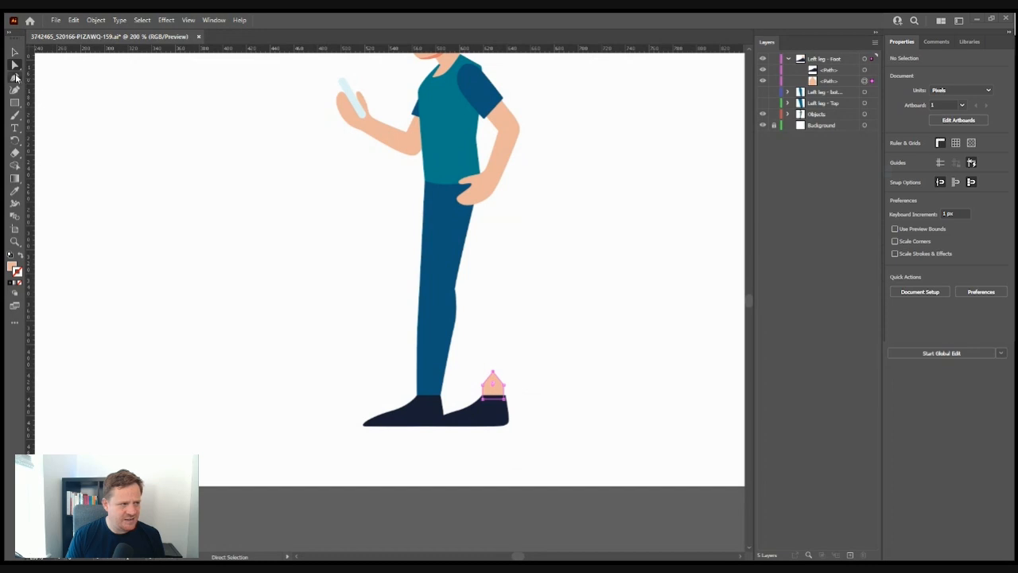
click(15, 77)
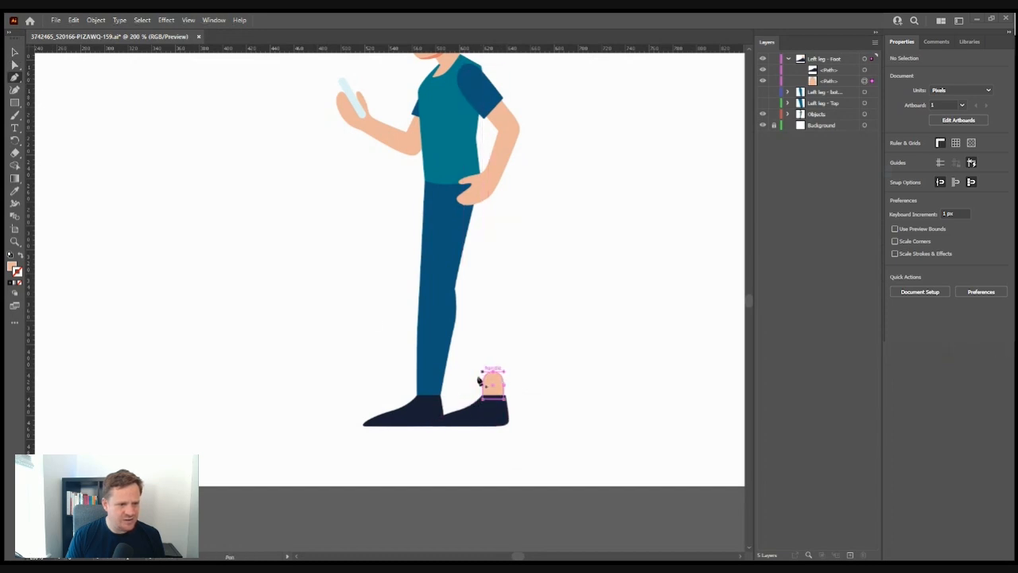
click(15, 52)
- Check the rounded ankle piece and make the hidden leg layers visible again
click(172, 273)
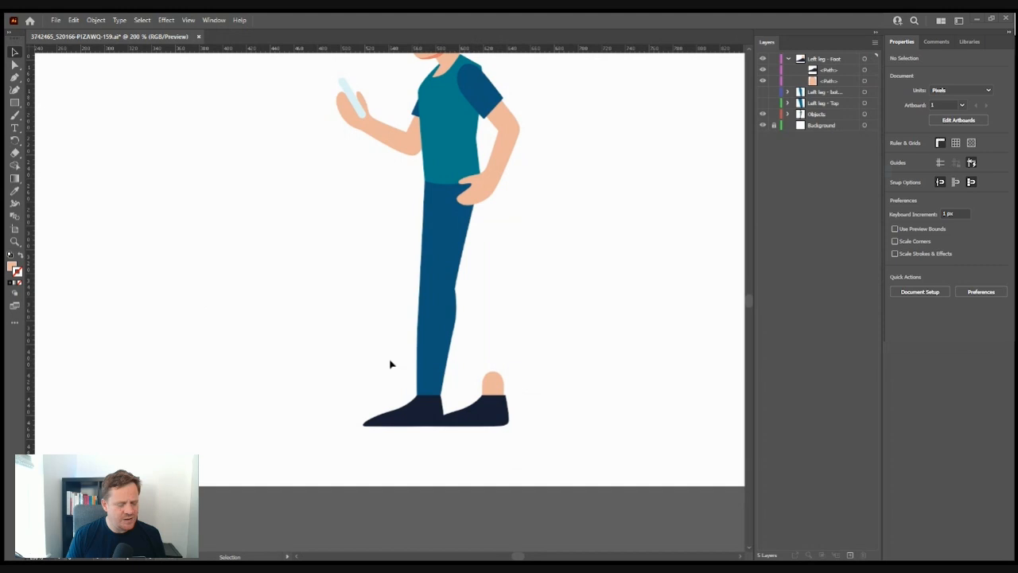
click(502, 391)
click(609, 355)
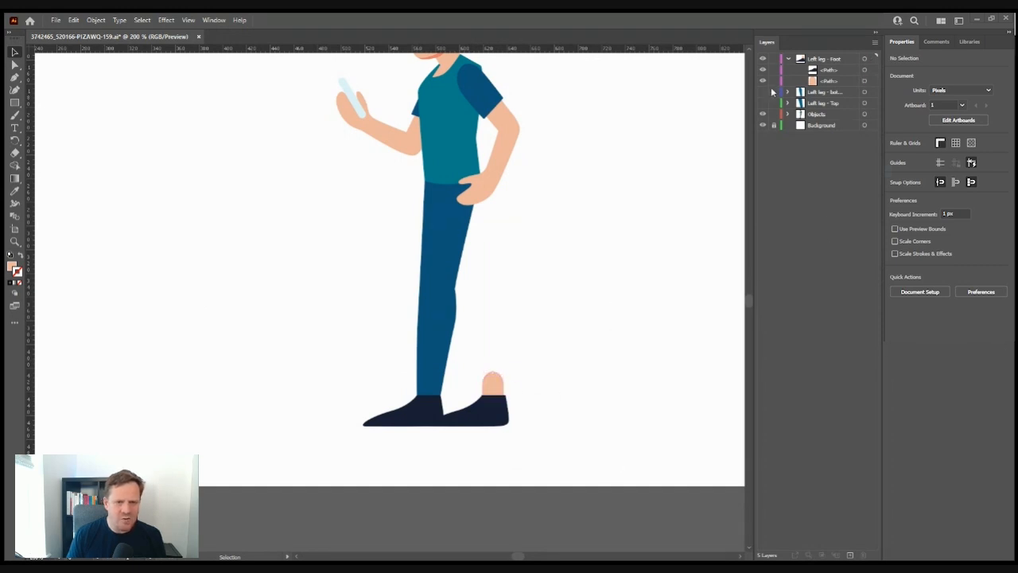
click(788, 59)
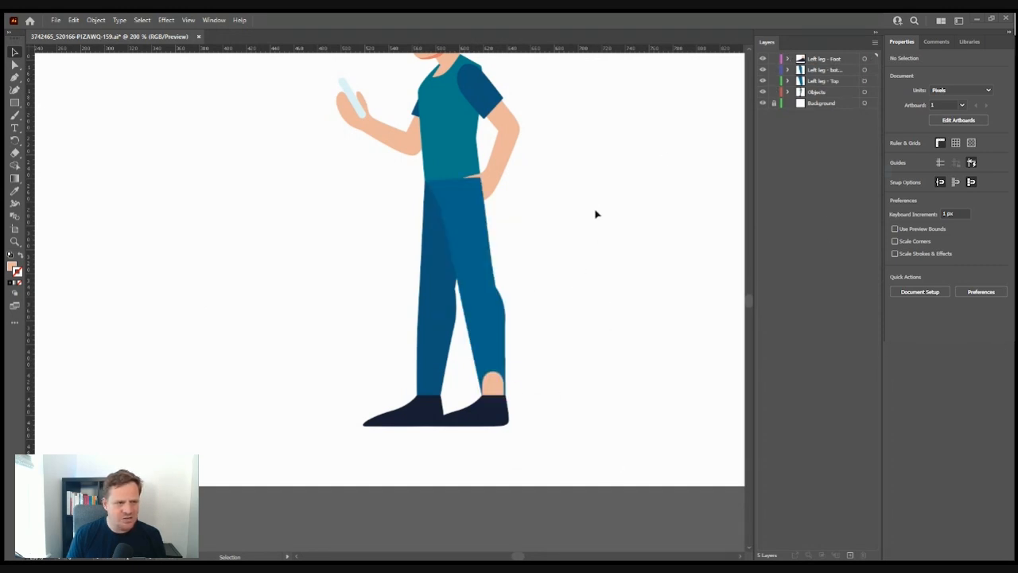
click(461, 195)
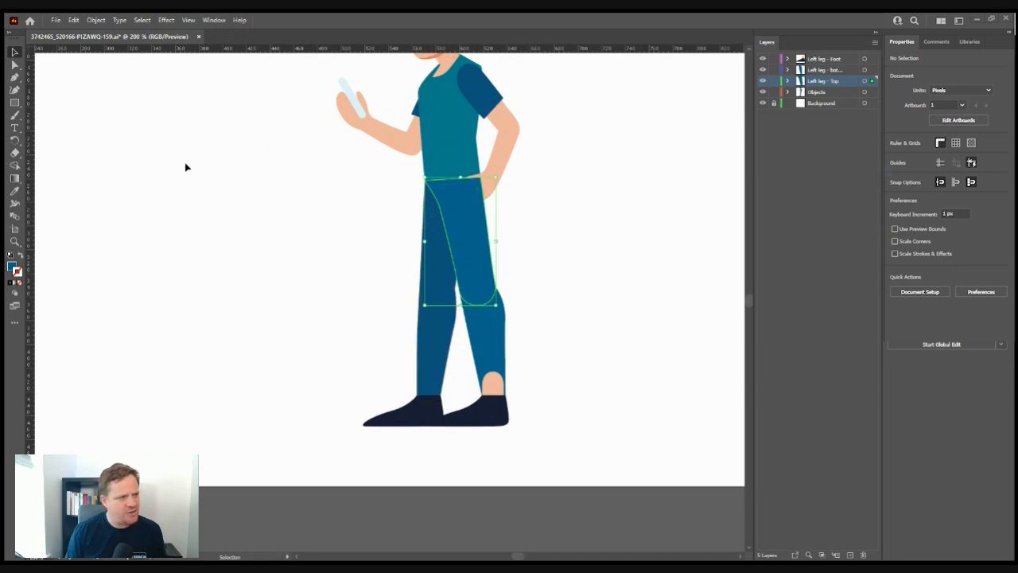
key(a)
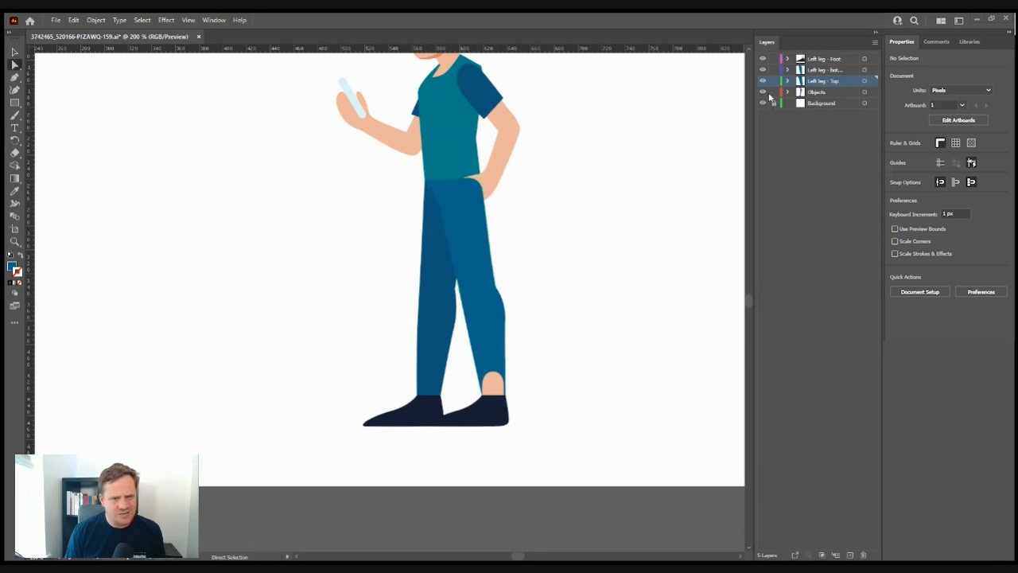
click(763, 92)
click(764, 93)
click(787, 92)
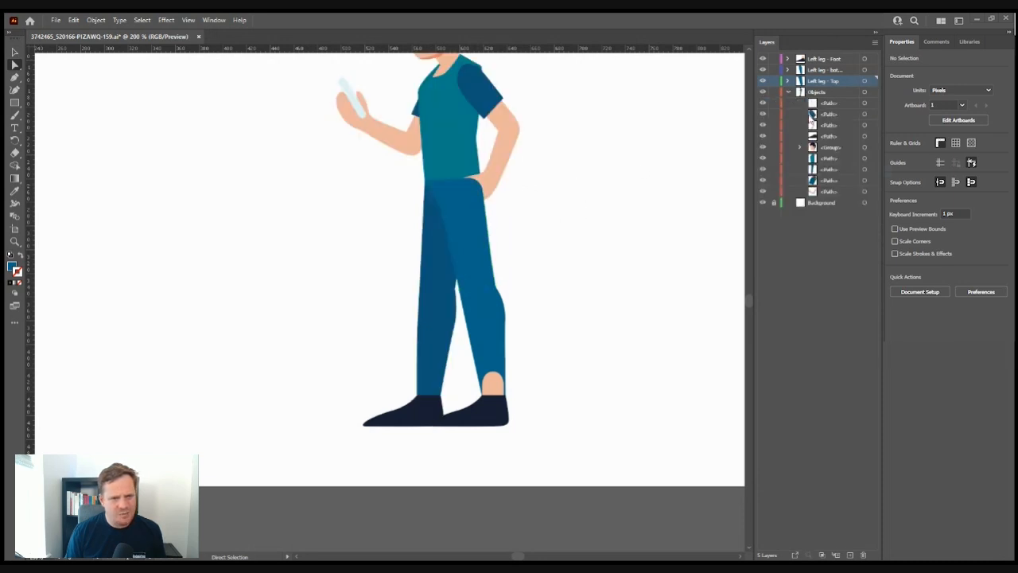
click(515, 163)
key(Delete)
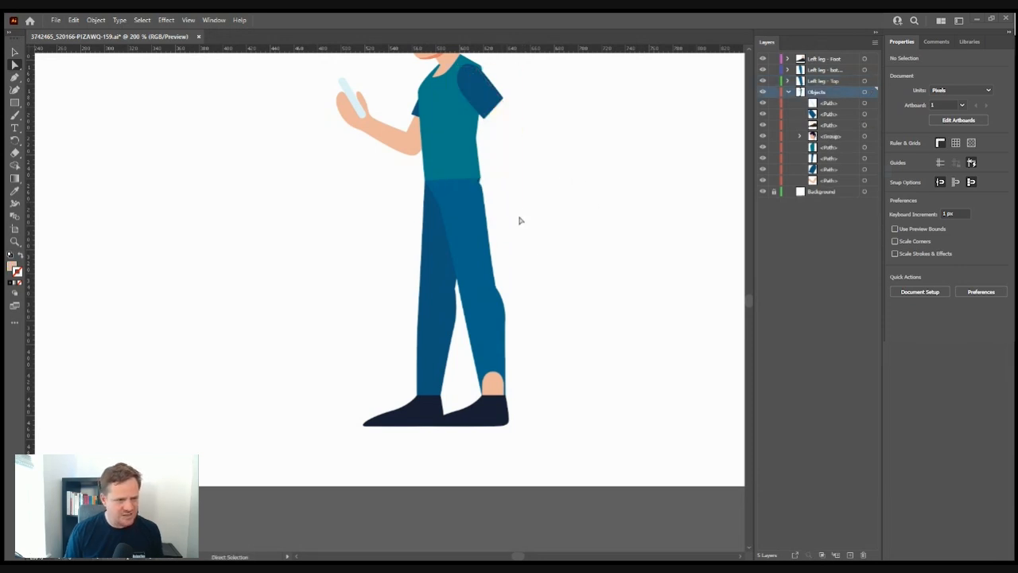
key(ctrl+z)
key(ctrl+z)
key(ctrl+z)
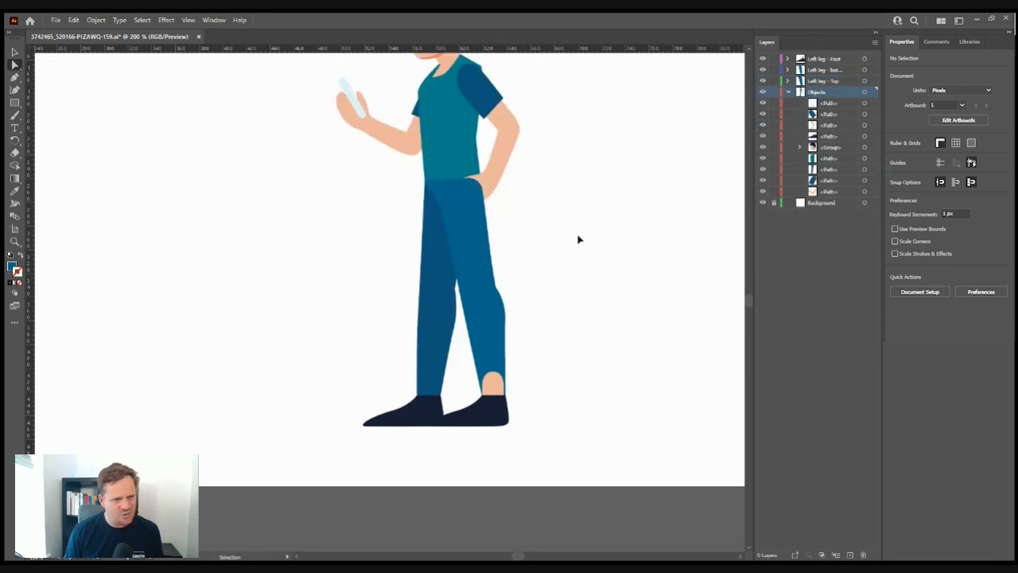
key(ctrl+z)
click(579, 240)
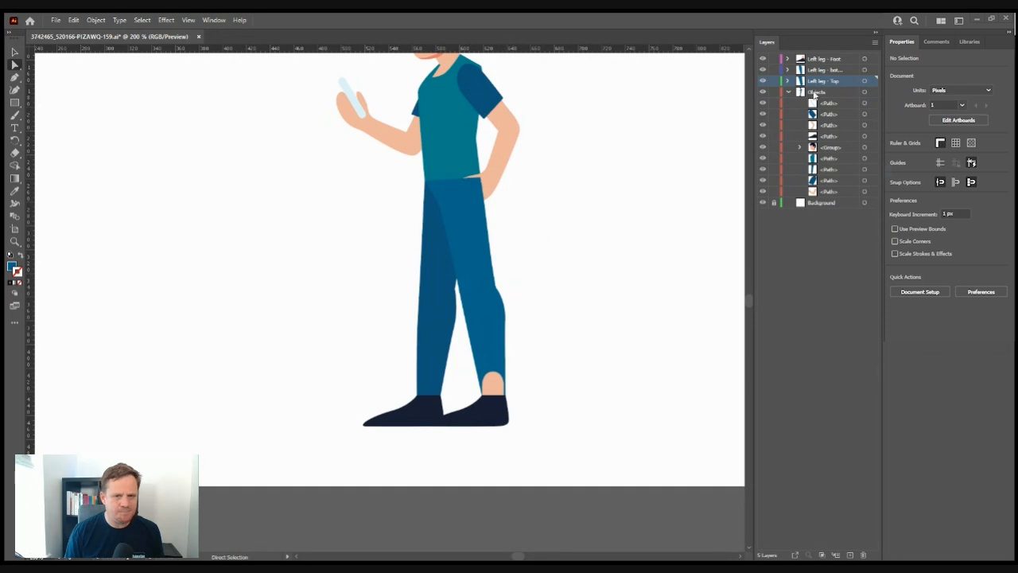
click(790, 93)
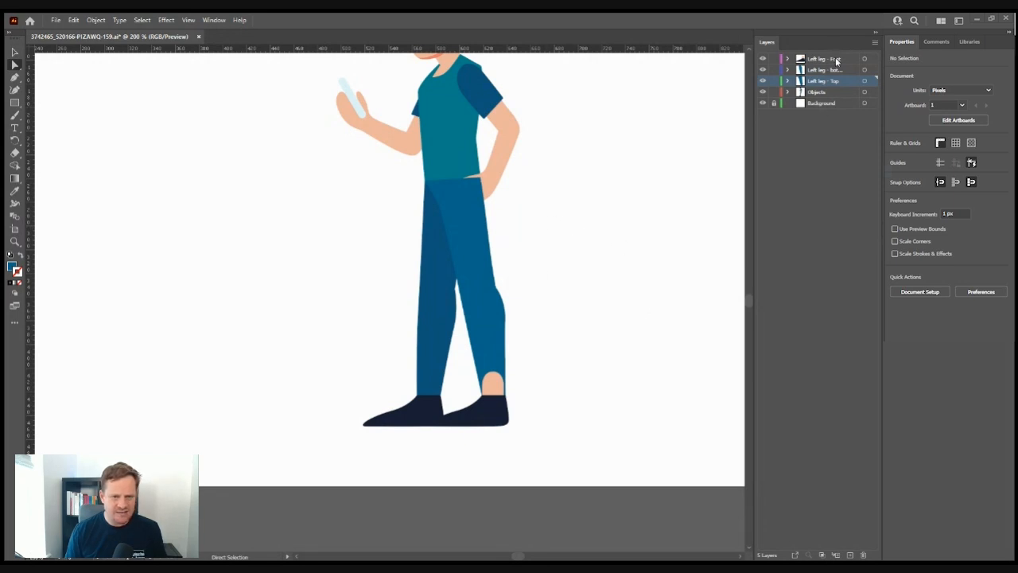
- Stack the Left leg - Foot and lower-leg layers beneath Left leg - Top
drag(836, 61, 830, 85)
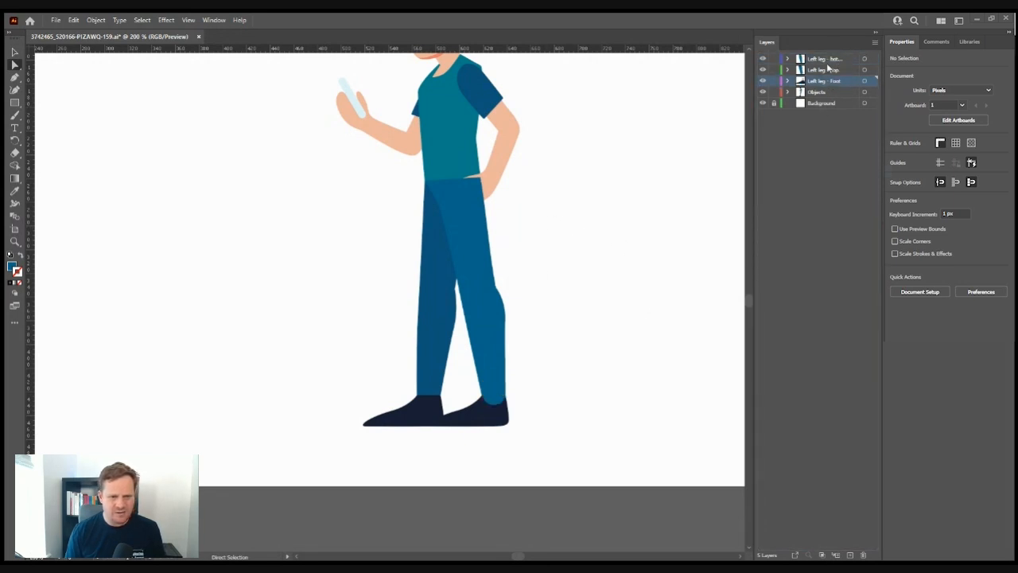
click(827, 72)
drag(827, 59, 830, 76)
click(825, 163)
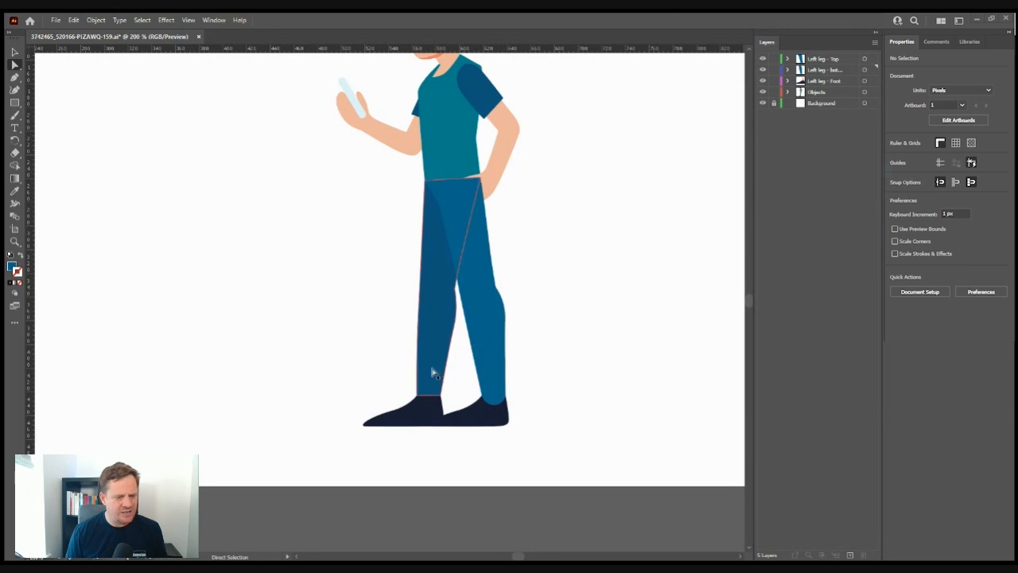
- Inspect the lower and back leg pieces, toggling the leg layers' visibility, then scroll up
click(495, 398)
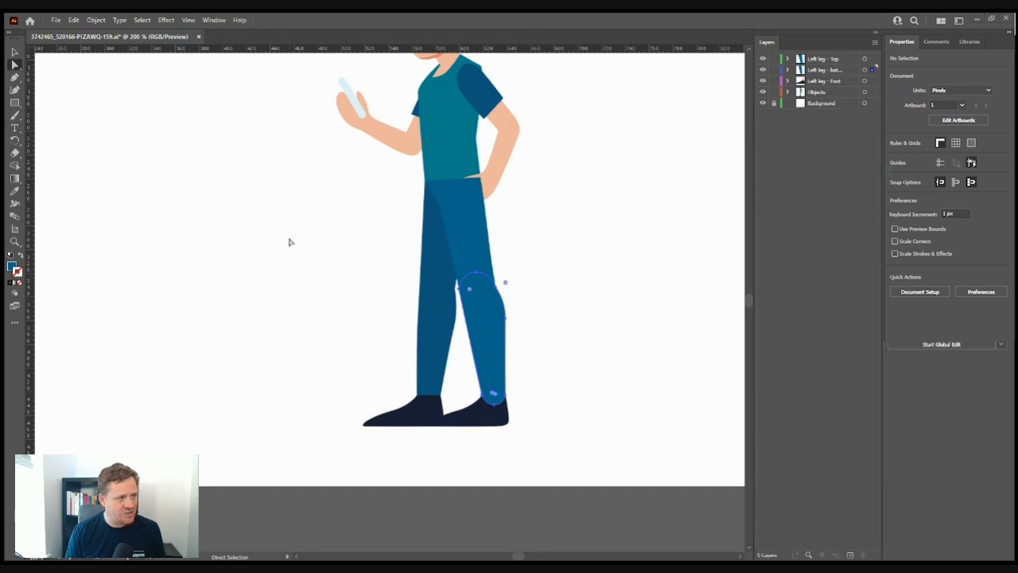
click(11, 76)
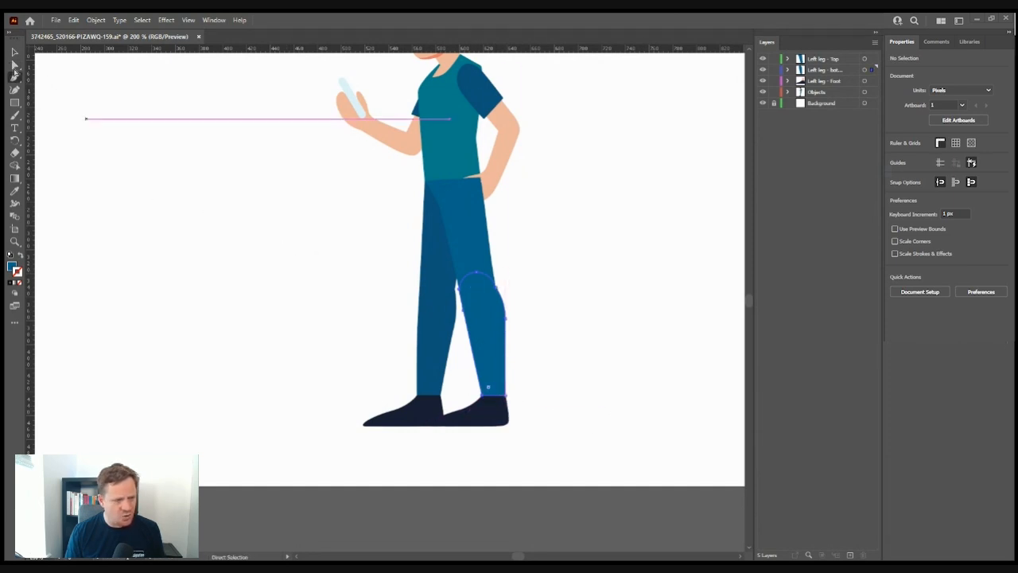
click(14, 51)
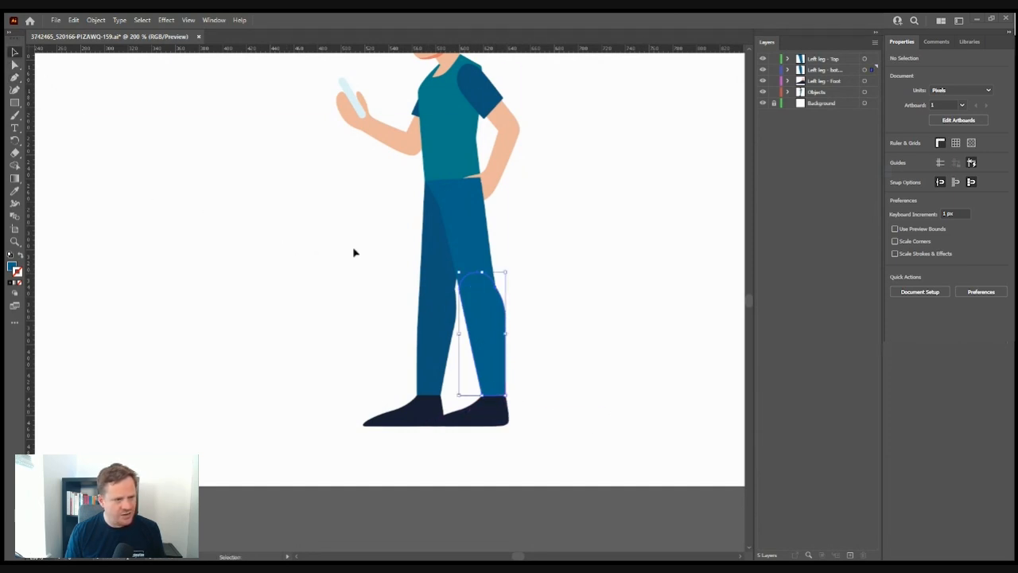
click(762, 70)
click(762, 59)
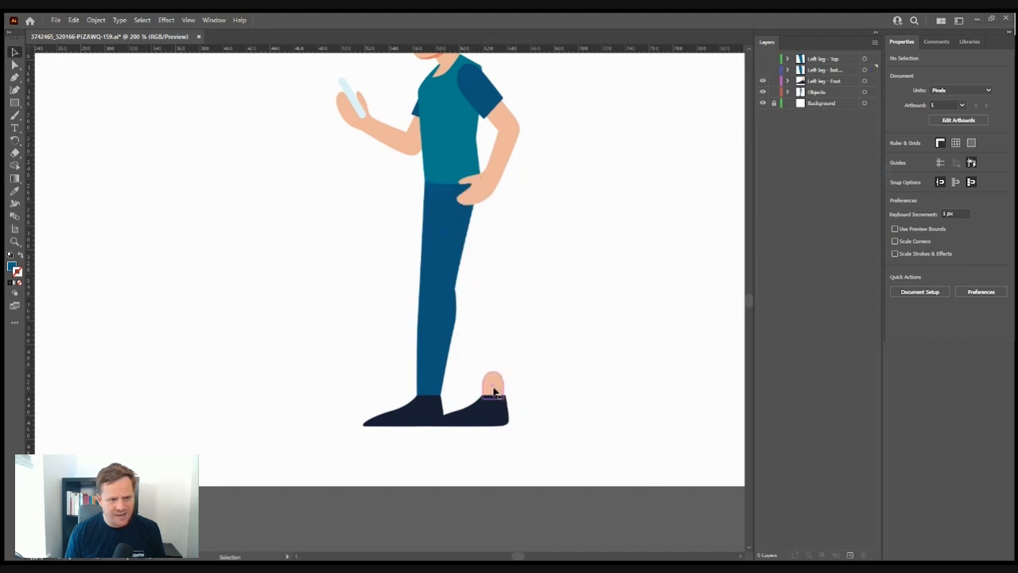
click(762, 59)
click(763, 70)
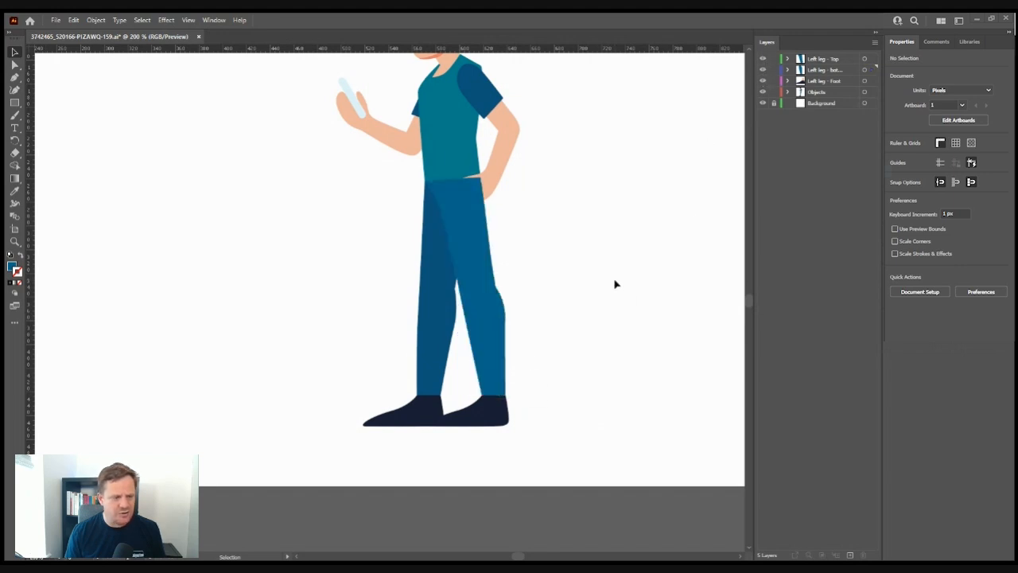
click(423, 326)
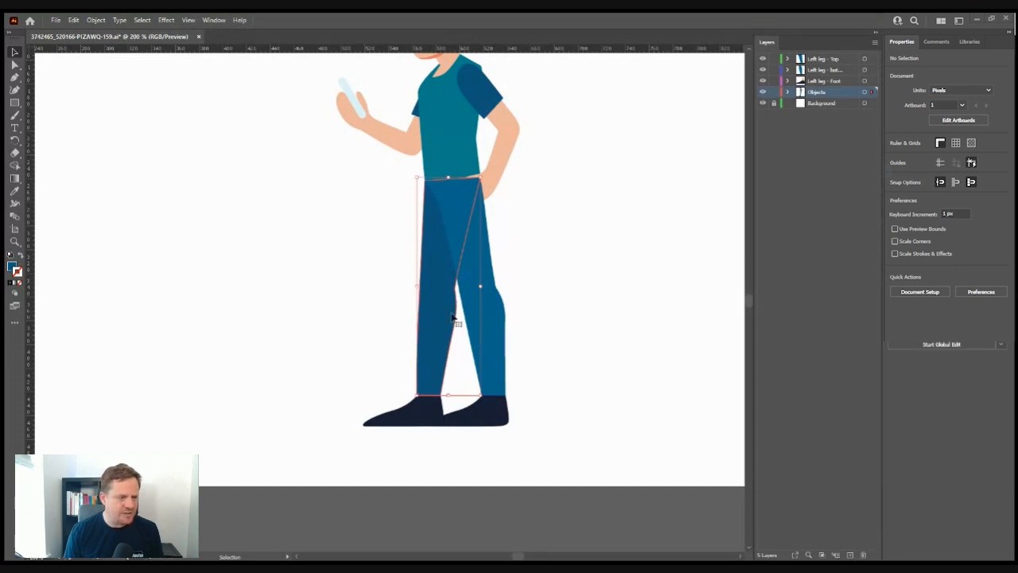
click(734, 237)
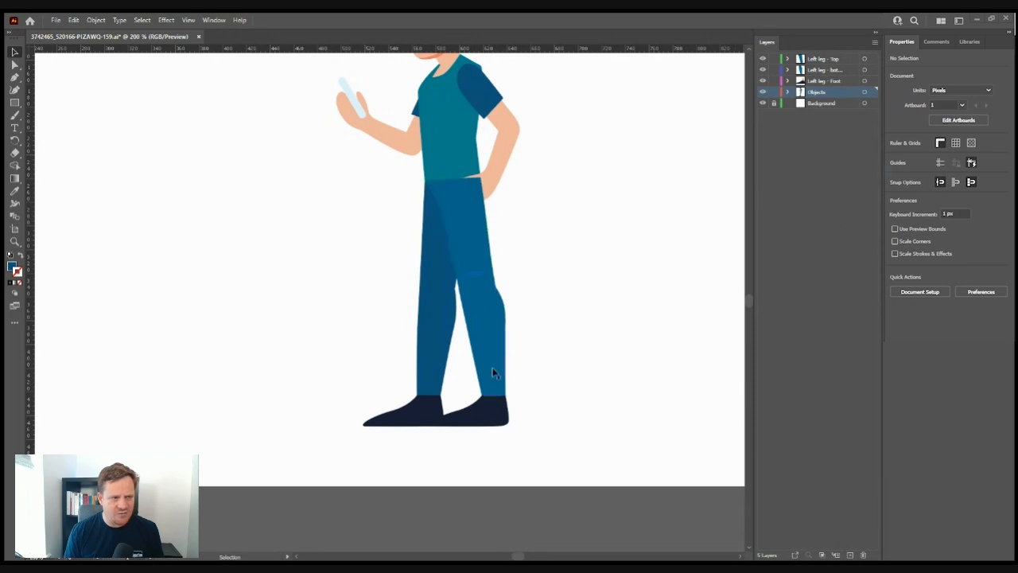
scroll(499, 375, up, 3)
- Create three top layers named Right leg - Top, Right leg - Bottom and Right leg - Shoe
click(850, 555)
drag(839, 93, 836, 55)
double_click(824, 59)
text(Right leg - Top)
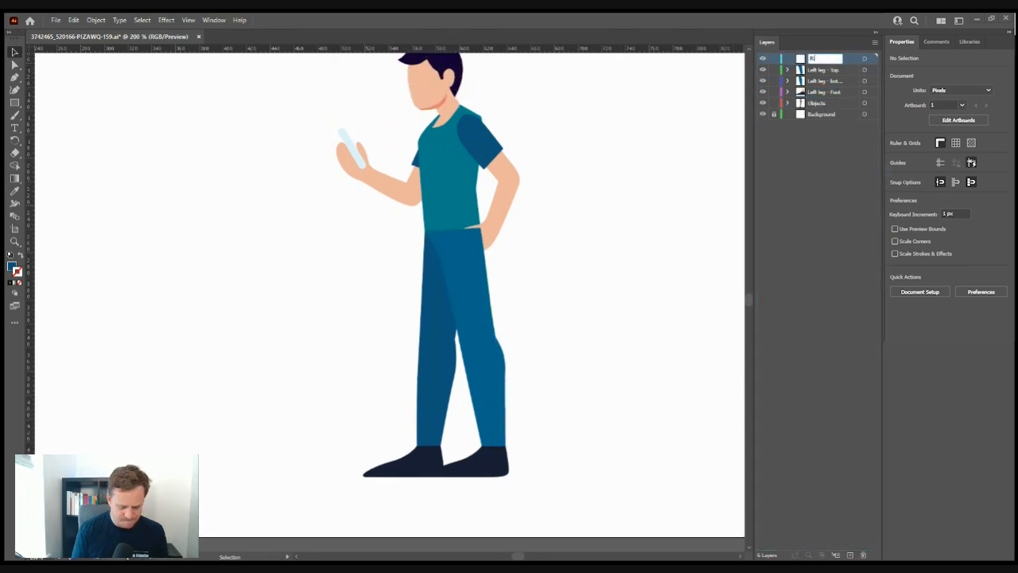
key(Return)
click(850, 555)
click(850, 555)
double_click(824, 70)
text(Right leg - Bottom)
key(Return)
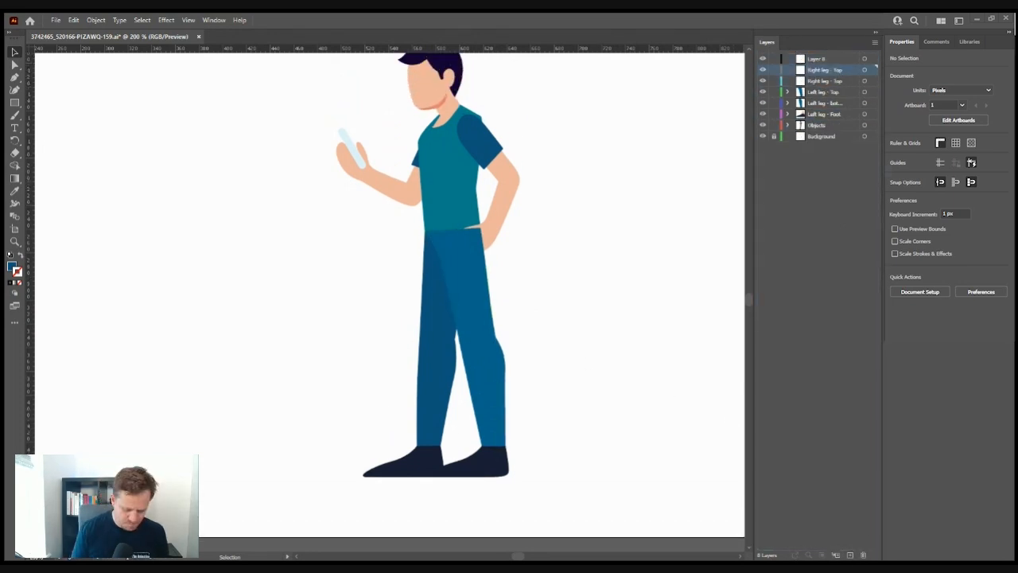
double_click(824, 59)
text(Right leg - Shoe)
key(Return)
- Cut the right leg and paste a copy into each new Right leg layer
click(439, 466)
key(ctrl+x)
click(825, 81)
key(ctrl+shift+v)
click(835, 70)
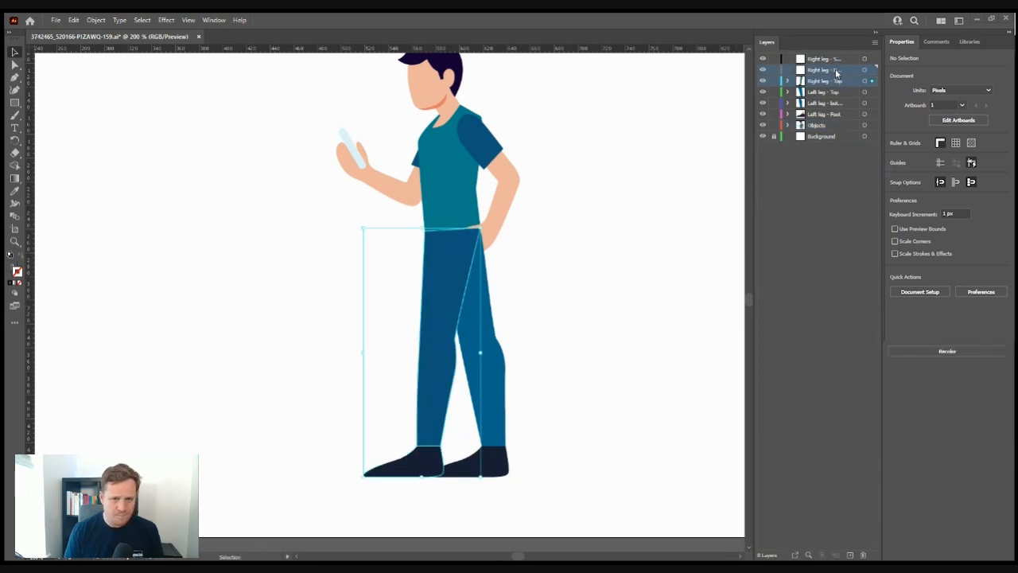
key(ctrl+shift+v)
- Trim the thigh in Right leg - Top so it ends at a rounded knee
click(429, 370)
key(p)
click(418, 445)
click(441, 445)
click(456, 358)
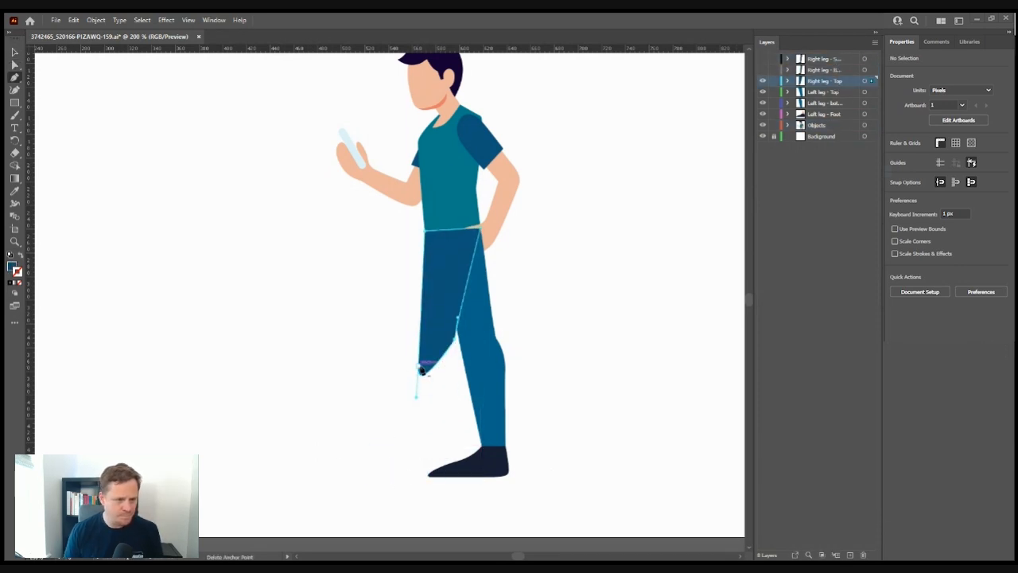
mouse_move(428, 372)
mouse_down()
mouse_move(435, 344)
mouse_move(436, 364)
mouse_up()
click(435, 345)
key(a)
- Delete the extra shoe from the Right leg - Bottom copy
click(66, 341)
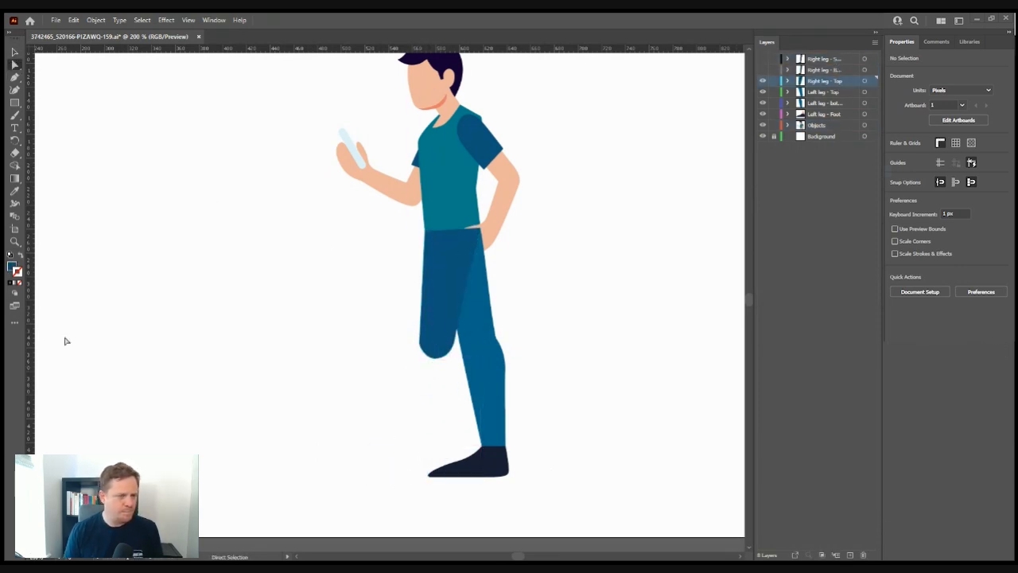
click(763, 70)
click(428, 456)
click(762, 81)
key(Delete)
- Remove the lower leg's top anchors and curve its top into a rounded knee
click(436, 334)
click(15, 77)
click(419, 337)
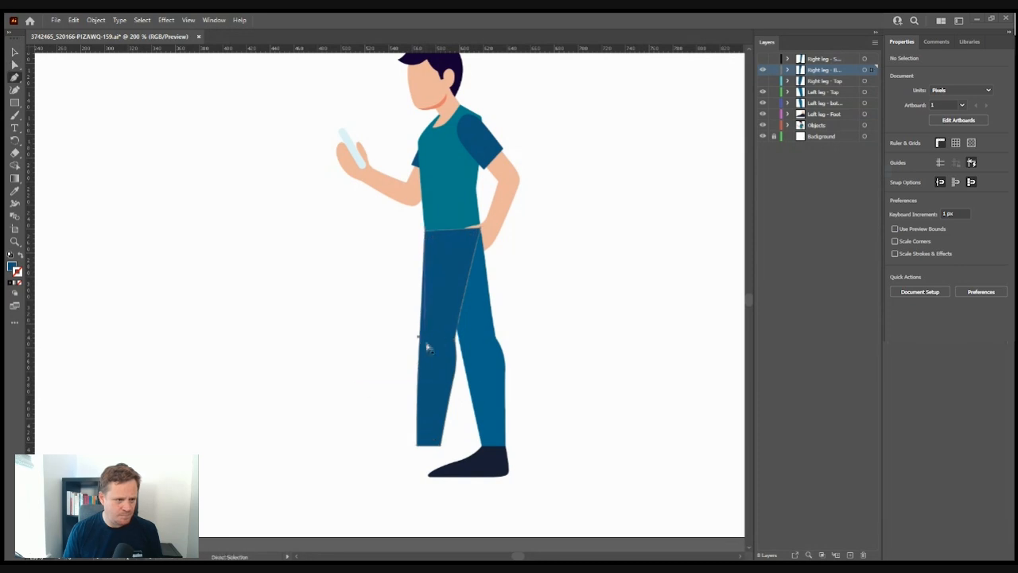
click(425, 231)
click(480, 228)
click(16, 67)
click(15, 77)
click(441, 340)
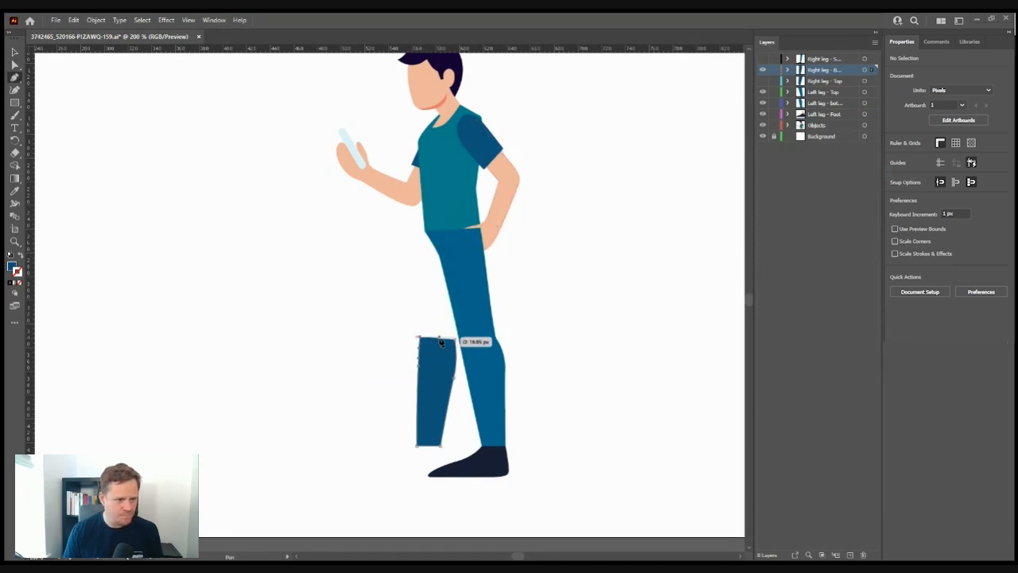
drag(441, 339, 458, 324)
key(a)
- Isolate the right shoe by showing Right leg - Shoe and hiding the other leg layers
click(763, 59)
click(763, 81)
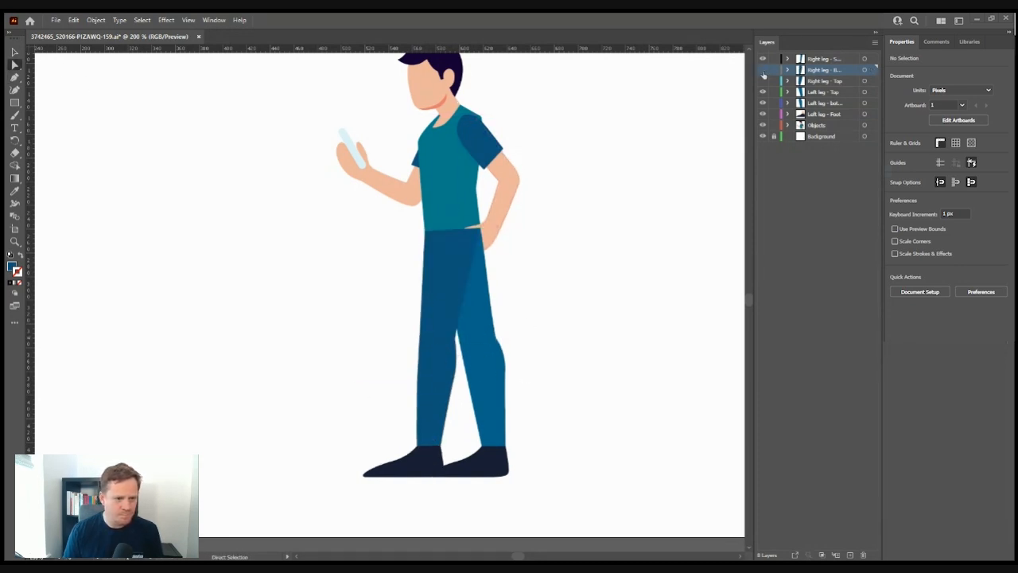
click(762, 70)
click(762, 81)
click(404, 475)
drag(764, 93, 763, 104)
click(492, 435)
- Copy the ankle piece into Right leg - Shoe and place it atop the right shoe
click(15, 52)
key(ctrl+c)
click(824, 59)
key(ctrl+v)
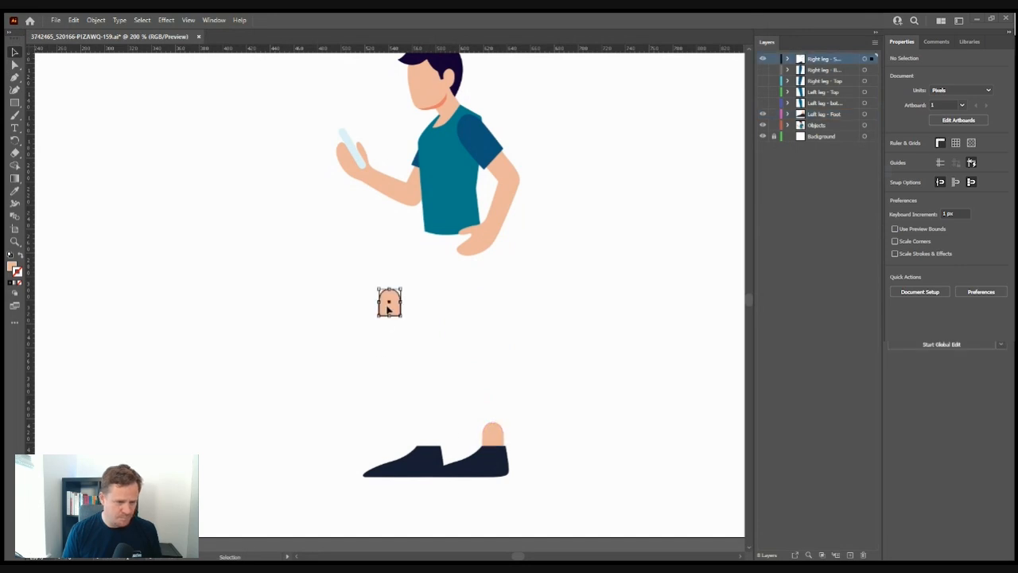
drag(389, 306, 428, 442)
click(787, 59)
click(787, 59)
key(ctrl+shift+a)
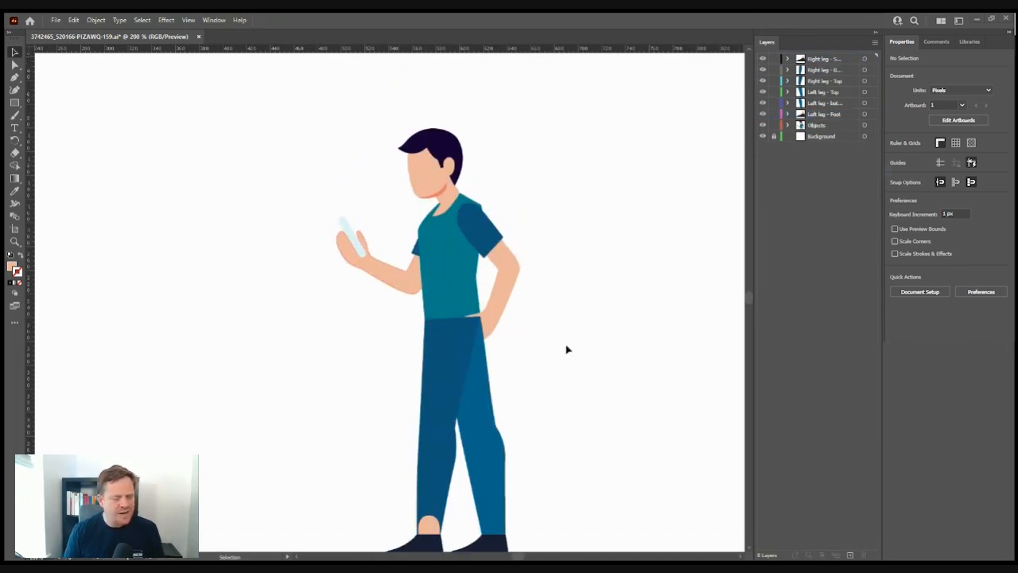
- Delete the phone-holding arm with its hand and the leftover dark-blue sleeve
scroll(502, 358, down, 3)
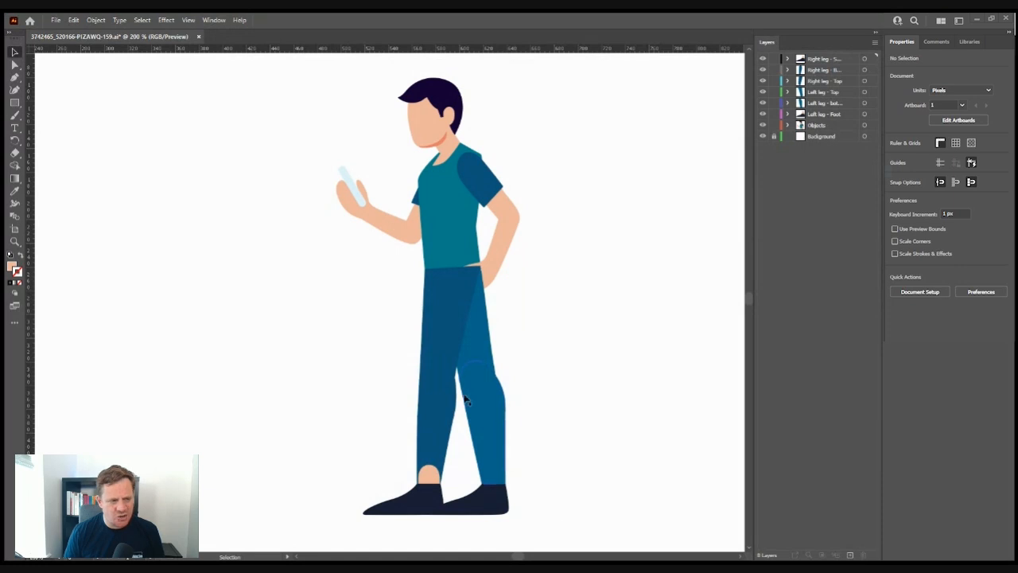
click(395, 237)
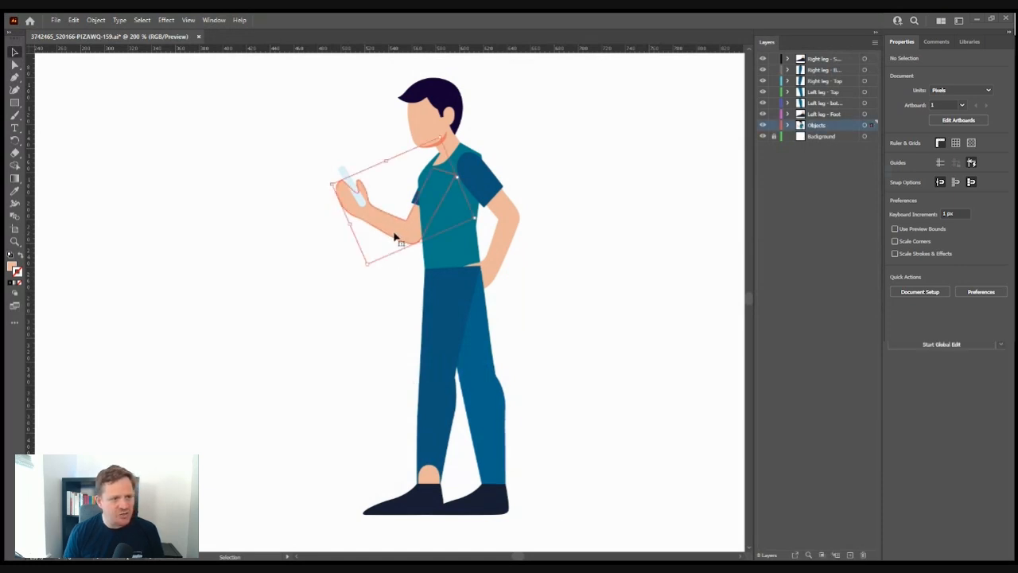
drag(256, 157, 368, 258)
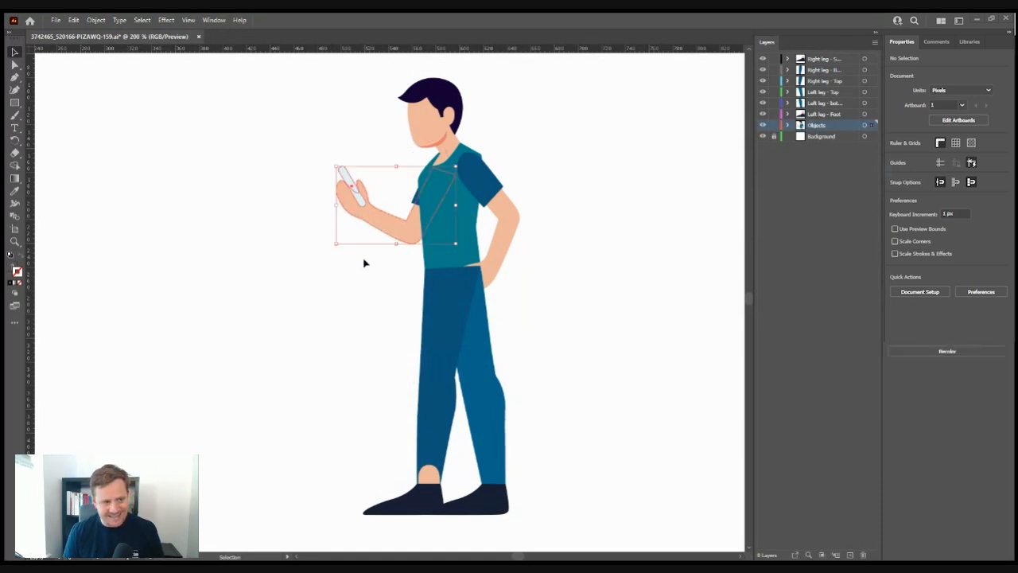
key(Delete)
click(415, 200)
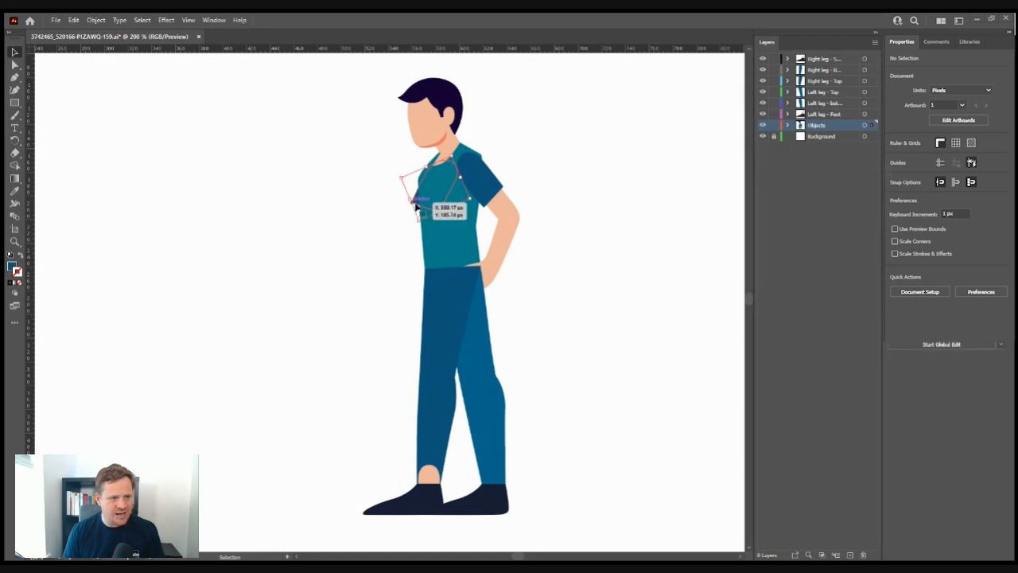
key(Delete)
- Add new empty layers, Layer 9 to 11, above the Right leg layers
click(840, 59)
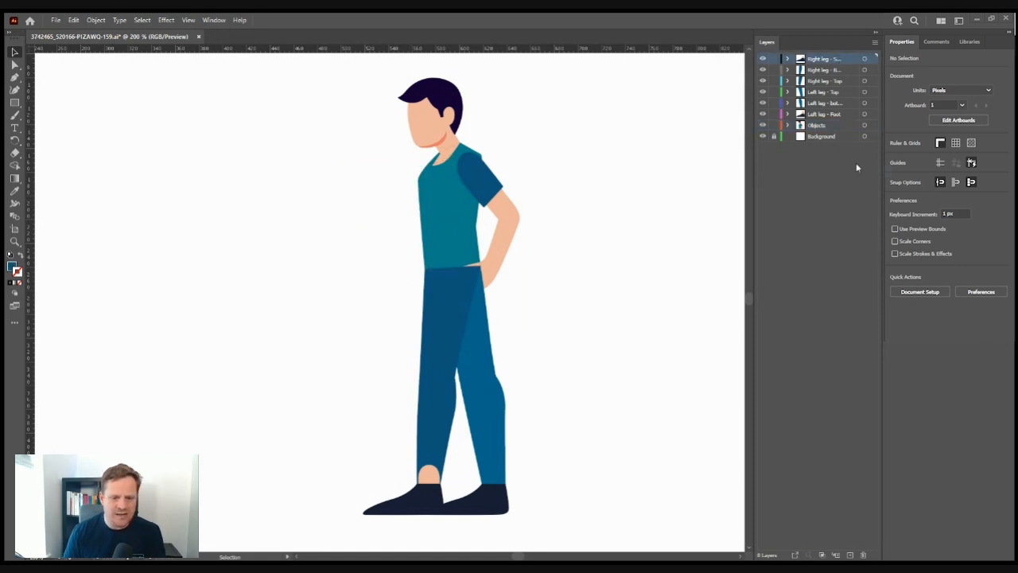
click(850, 554)
click(850, 555)
click(850, 554)
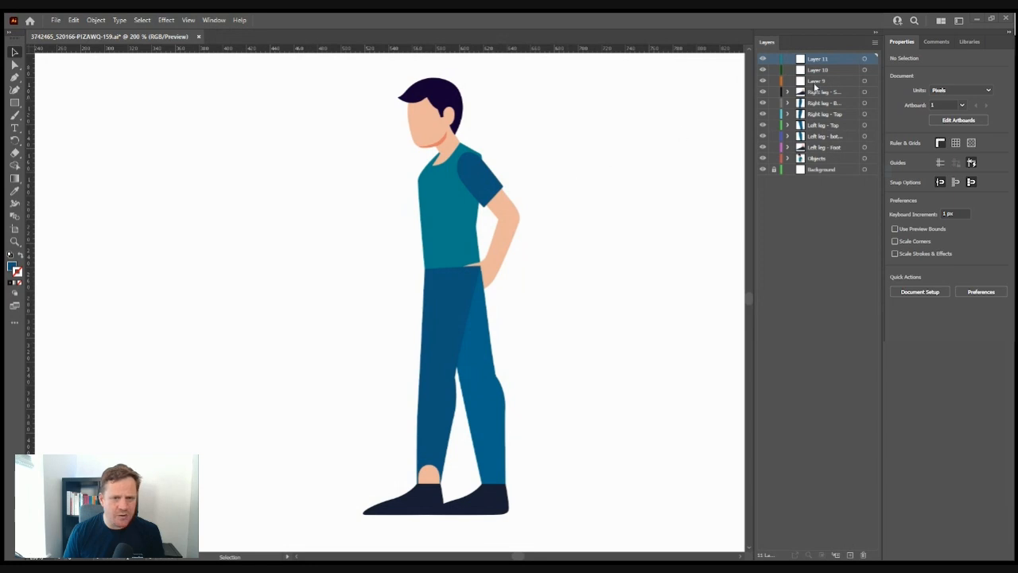
- Rename Layers 9–11 to Left arm - top, Left arm - bottom and Left hand
double_click(816, 81)
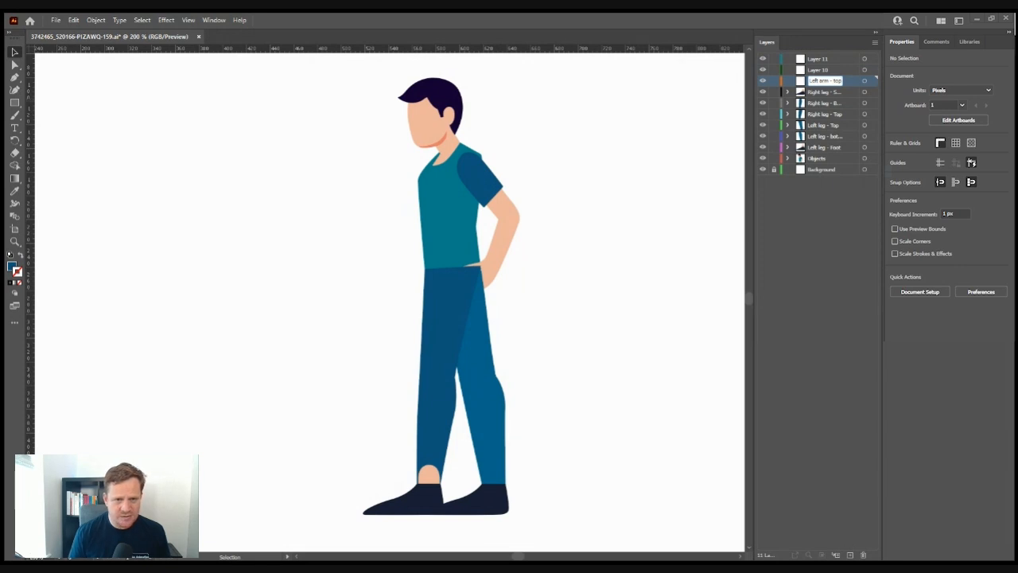
key(ctrl+a)
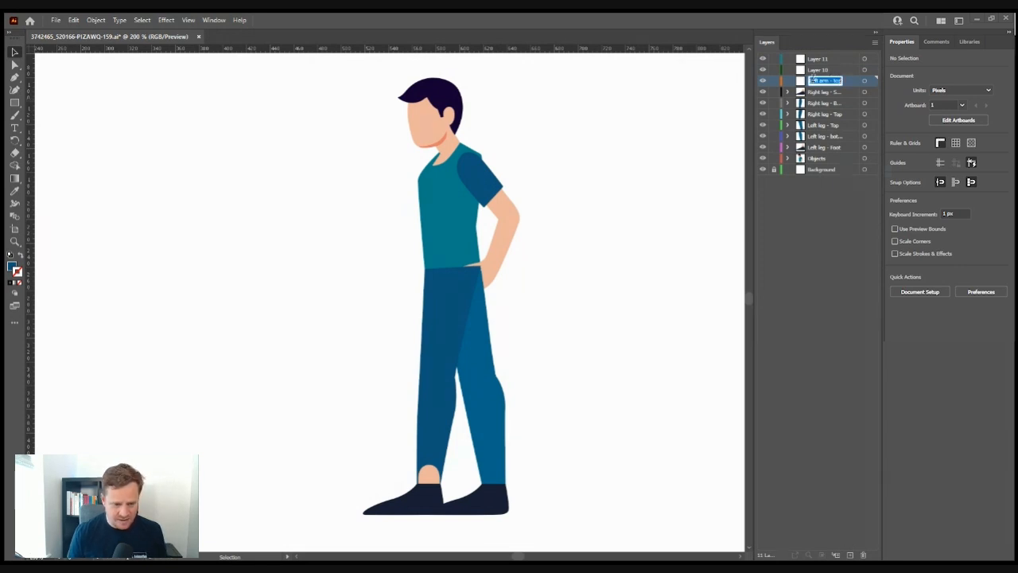
double_click(820, 70)
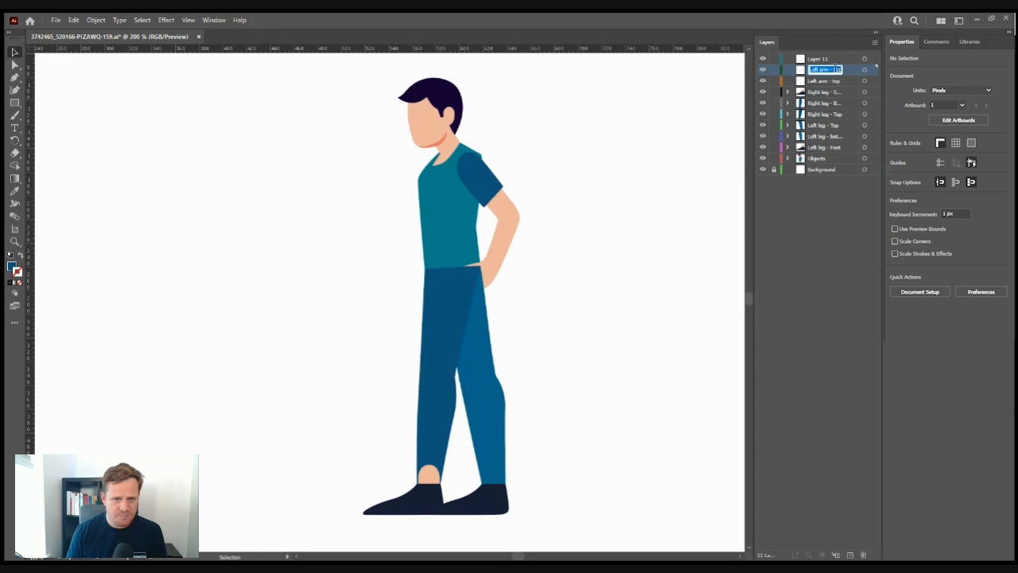
double_click(837, 69)
text(bottom)
double_click(817, 58)
text(Left hand)
key(Return)
- Isolate the pasted arm on the Left arm - top layer by hiding other layers
click(503, 209)
click(763, 59)
click(762, 70)
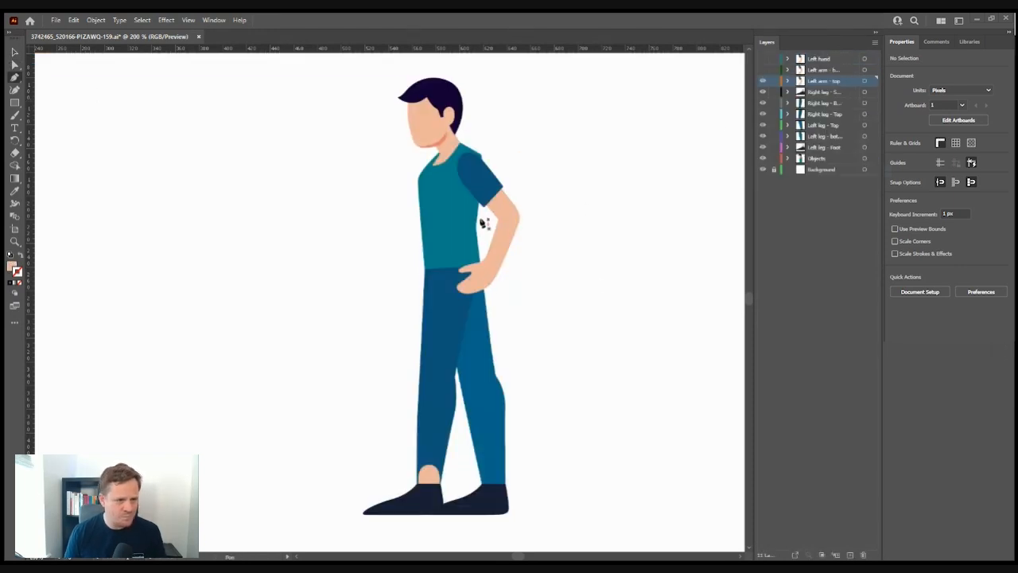
key(a)
click(489, 223)
alt+click(762, 80)
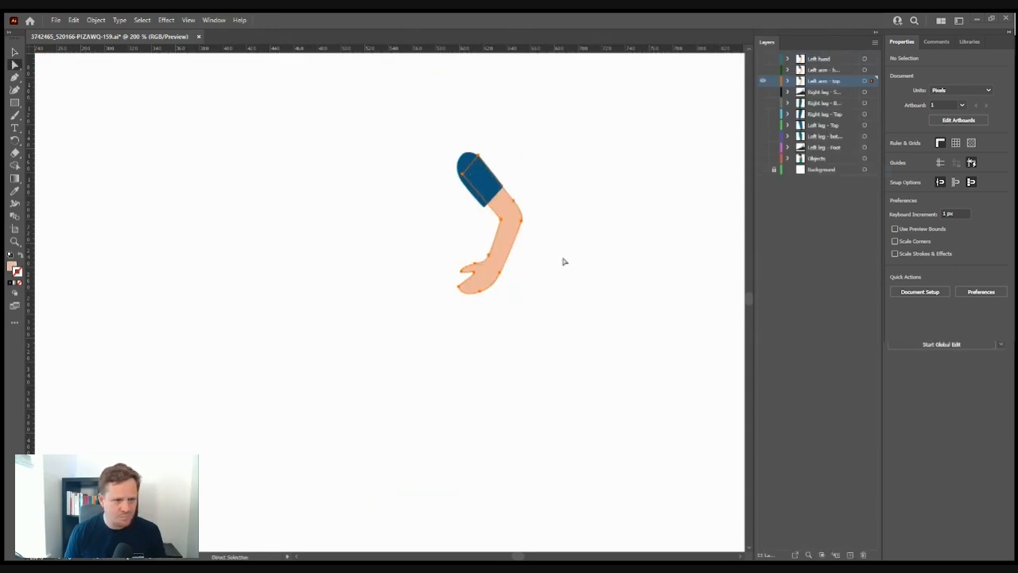
click(563, 260)
- Delete the forearm and hand points and close the upper arm path at the elbow
drag(439, 321, 544, 241)
key(Delete)
key(p)
click(499, 219)
click(510, 227)
click(521, 221)
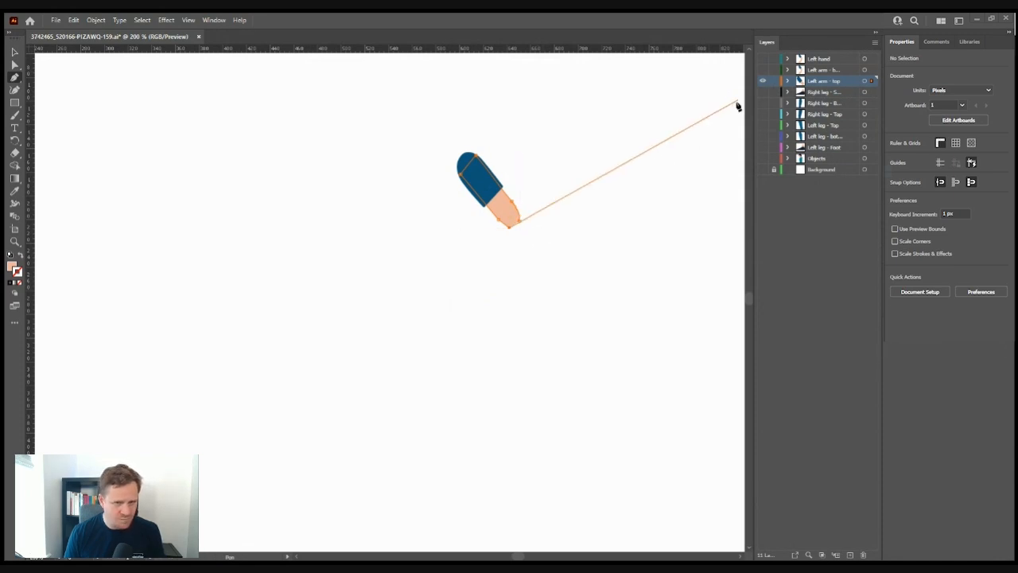
- Round the elbow end with a short curve, then show all hidden layers again
drag(499, 219, 527, 211)
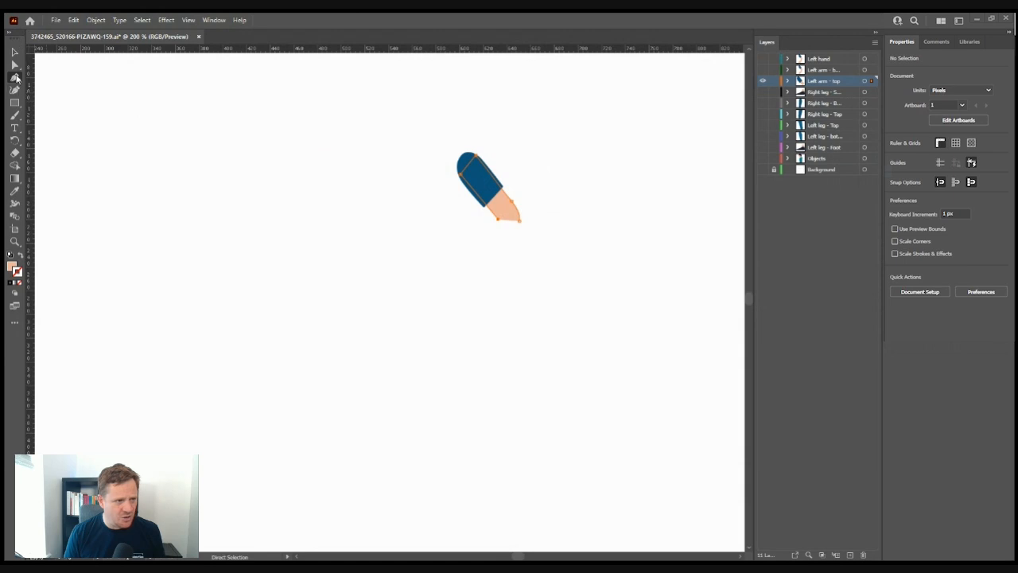
click(16, 78)
drag(498, 220, 510, 225)
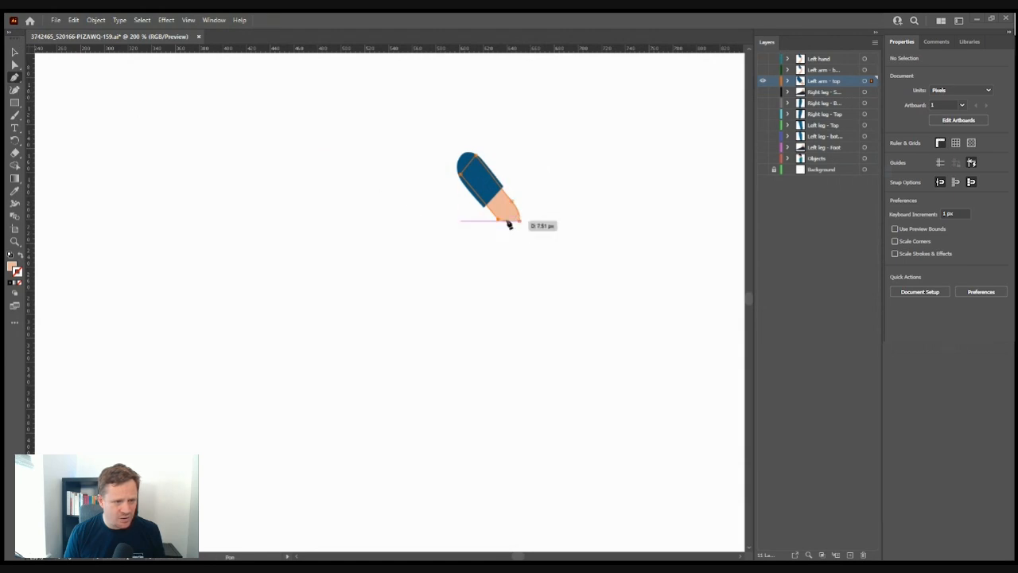
click(520, 221)
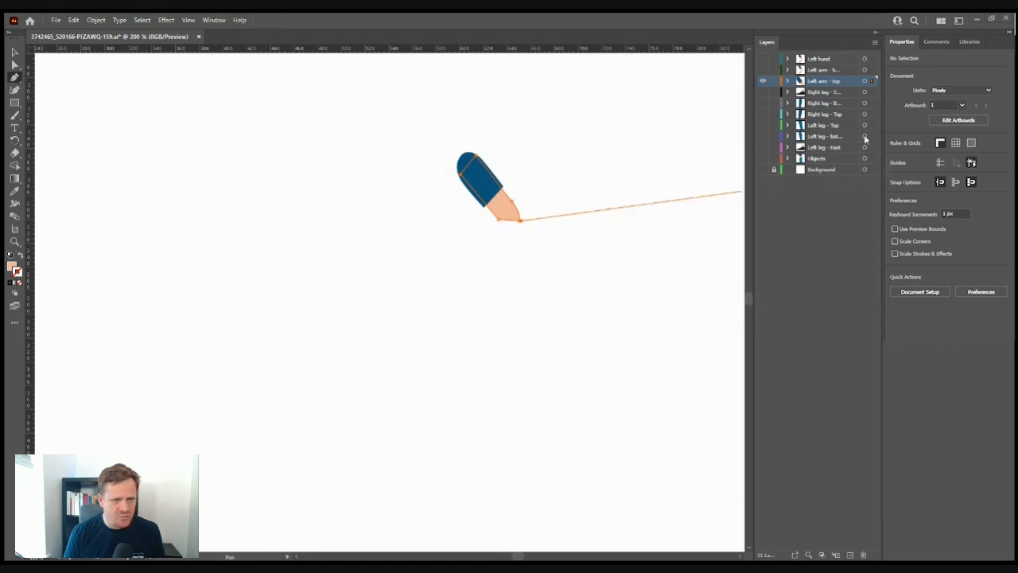
click(519, 221)
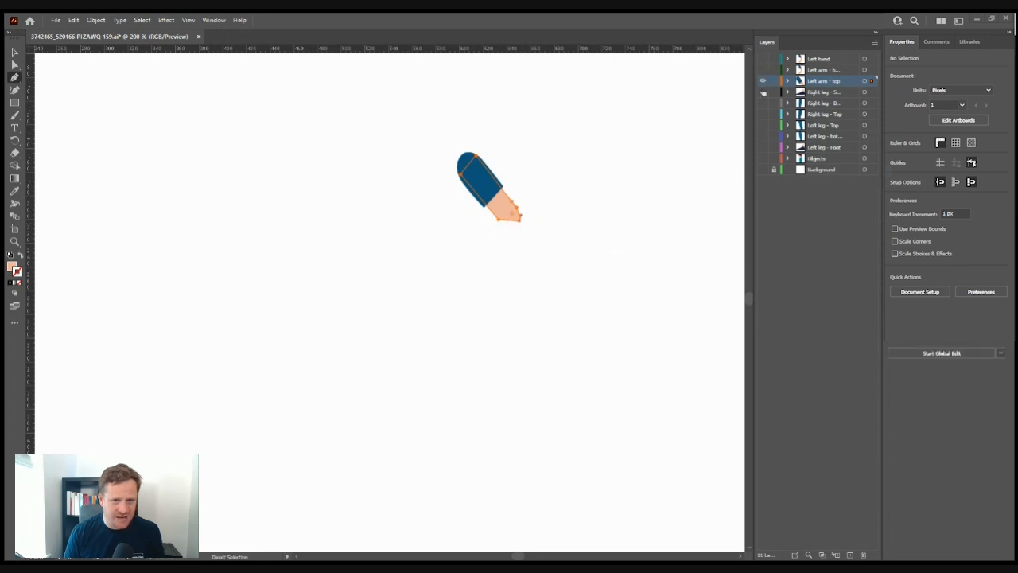
drag(761, 103, 763, 202)
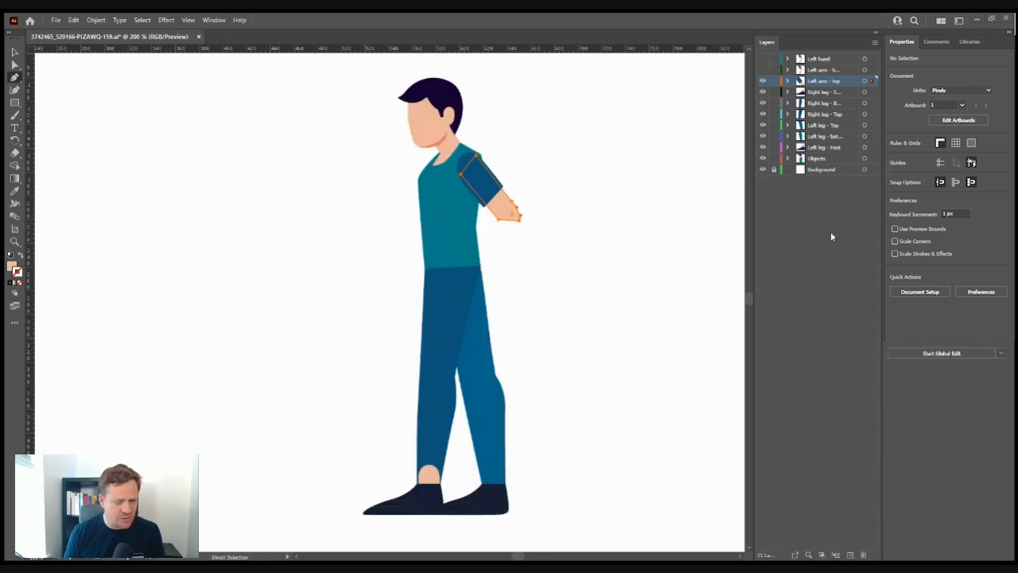
- Nudge the forearm's bottom-left anchor down and to the right
click(14, 65)
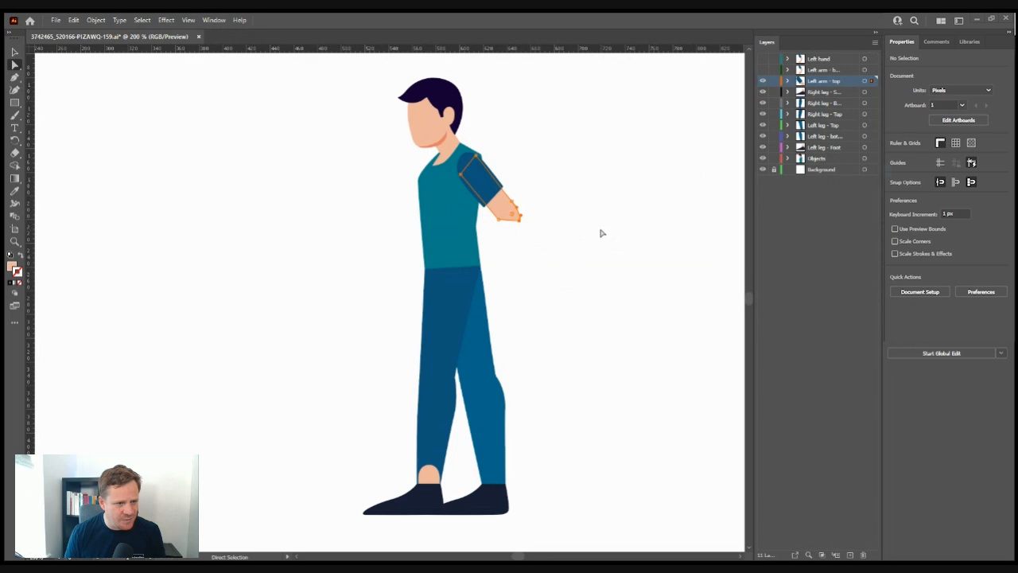
click(499, 225)
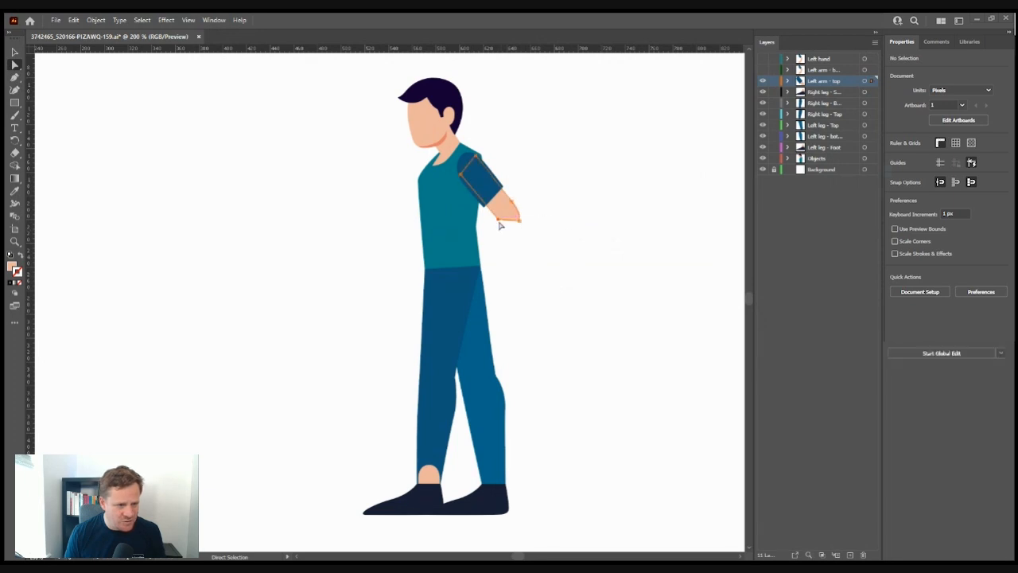
click(500, 221)
drag(499, 221, 523, 219)
- Curve the upper arm's elbow anchor with Pen handles and unhide the lower left arm layer
click(14, 78)
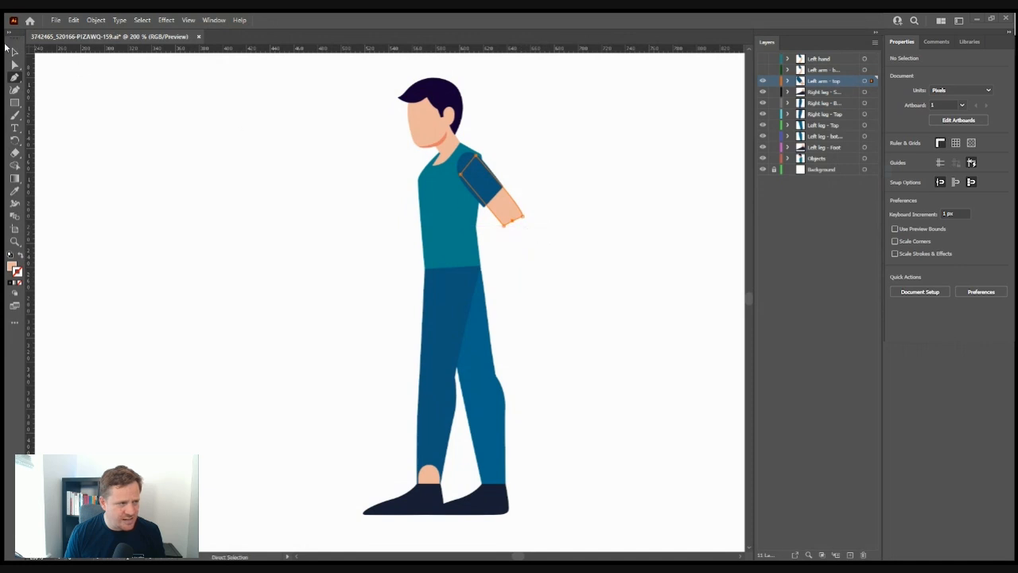
click(15, 66)
mouse_move(525, 216)
mouse_down()
mouse_move(512, 223)
mouse_move(522, 236)
mouse_move(523, 220)
mouse_up()
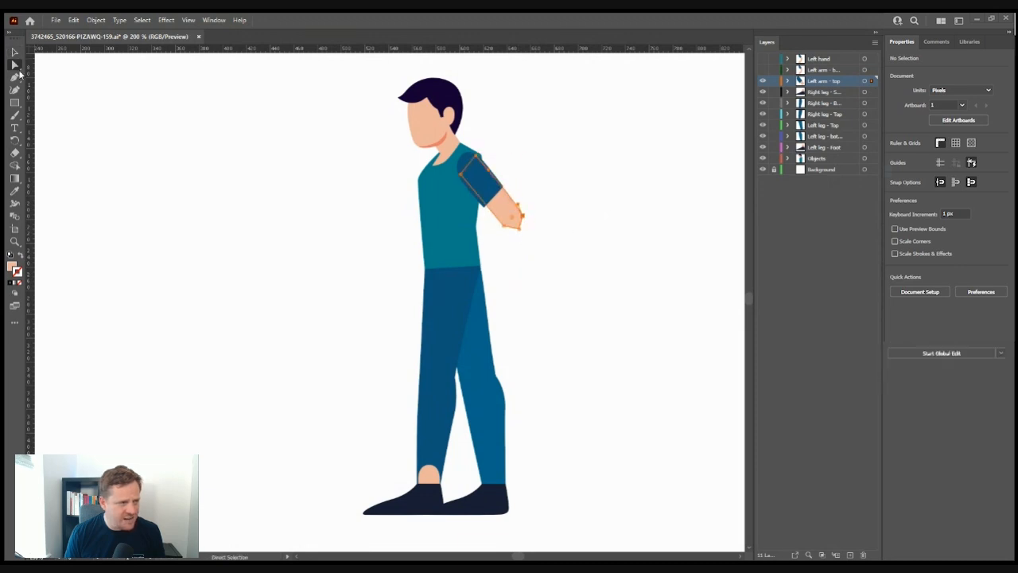
click(16, 77)
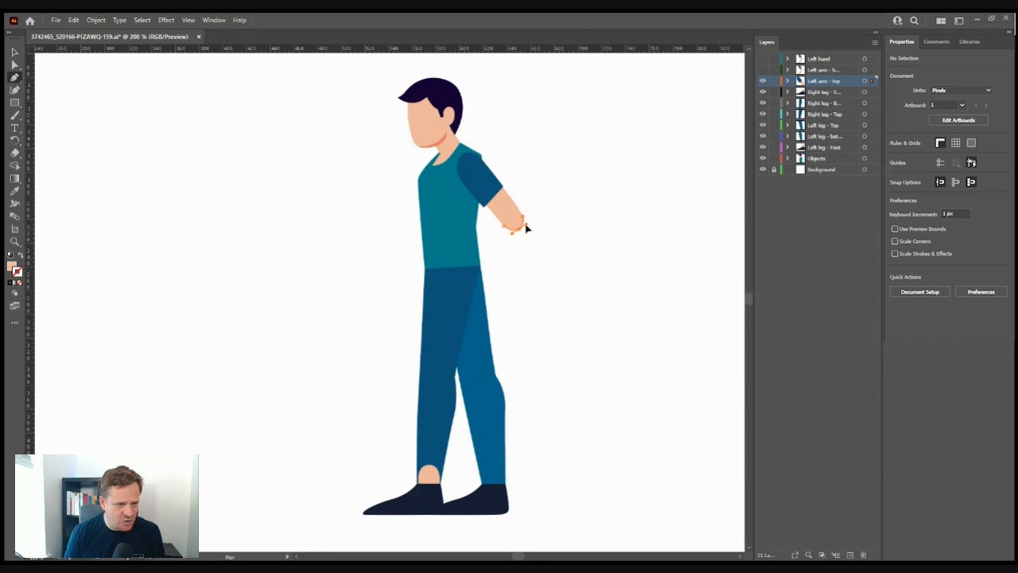
drag(525, 225, 526, 224)
click(14, 66)
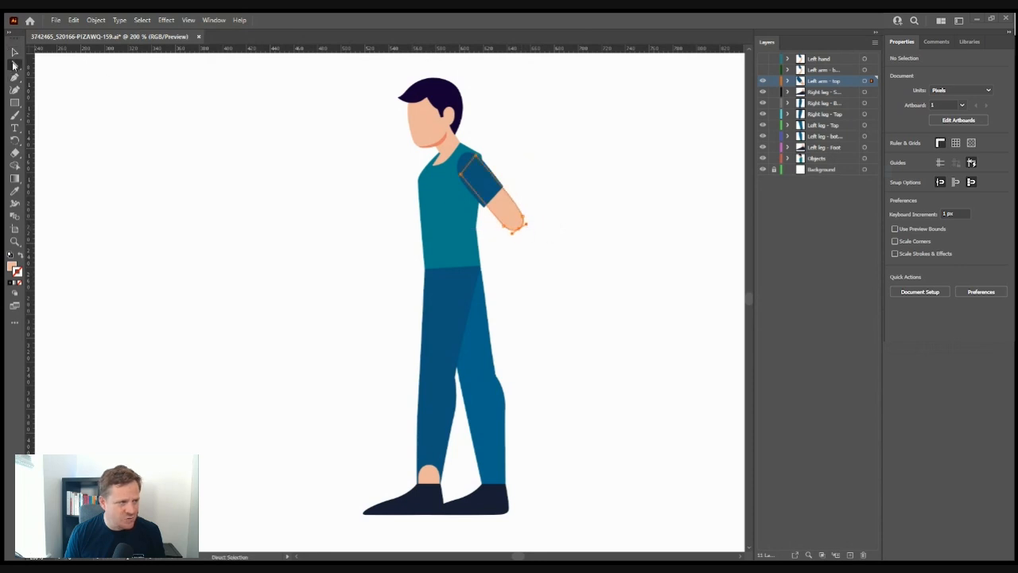
click(231, 178)
click(762, 69)
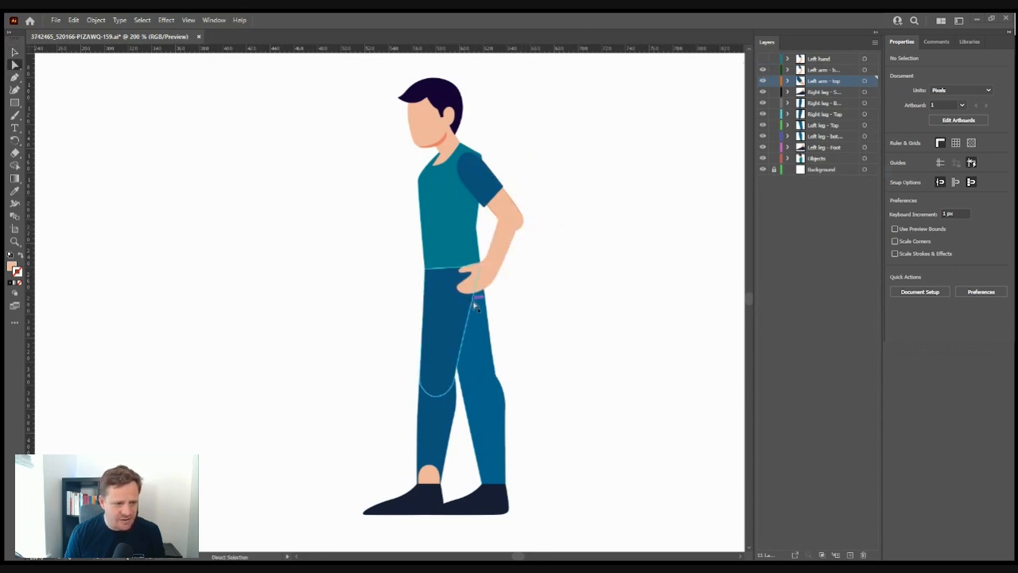
- Move the forearm-and-hand shape off to the right of the body
click(496, 268)
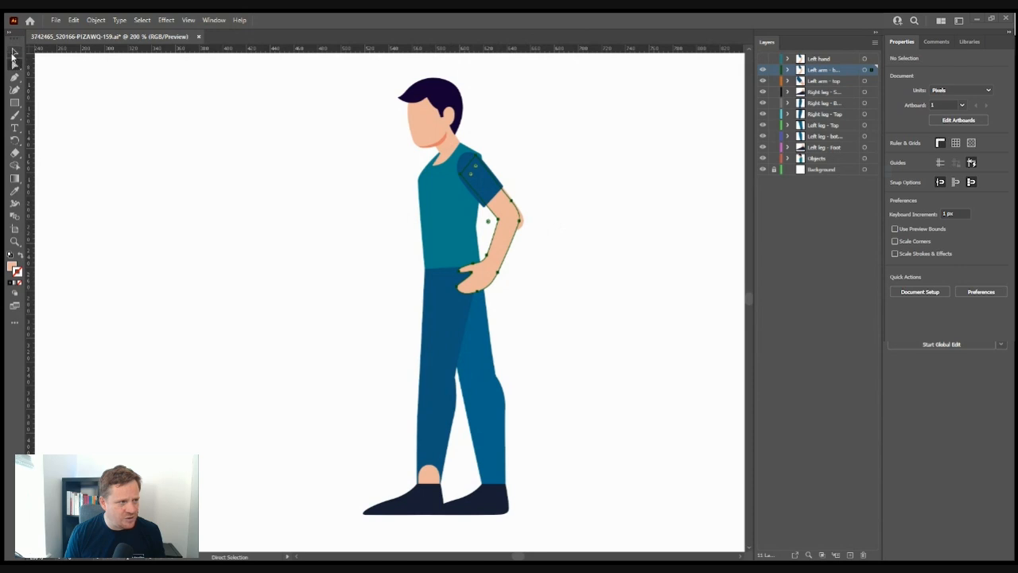
click(14, 52)
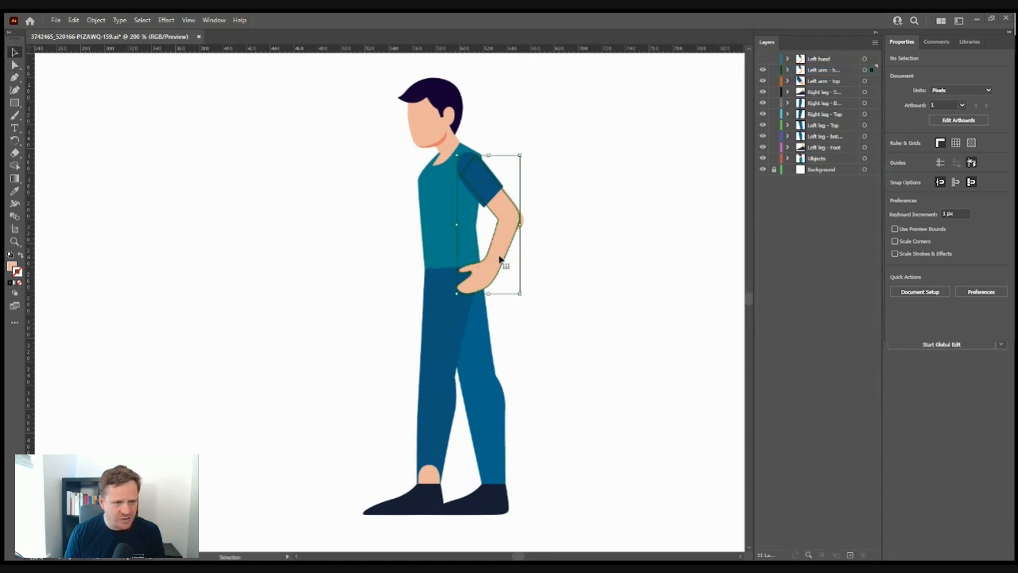
drag(490, 270, 585, 275)
click(677, 268)
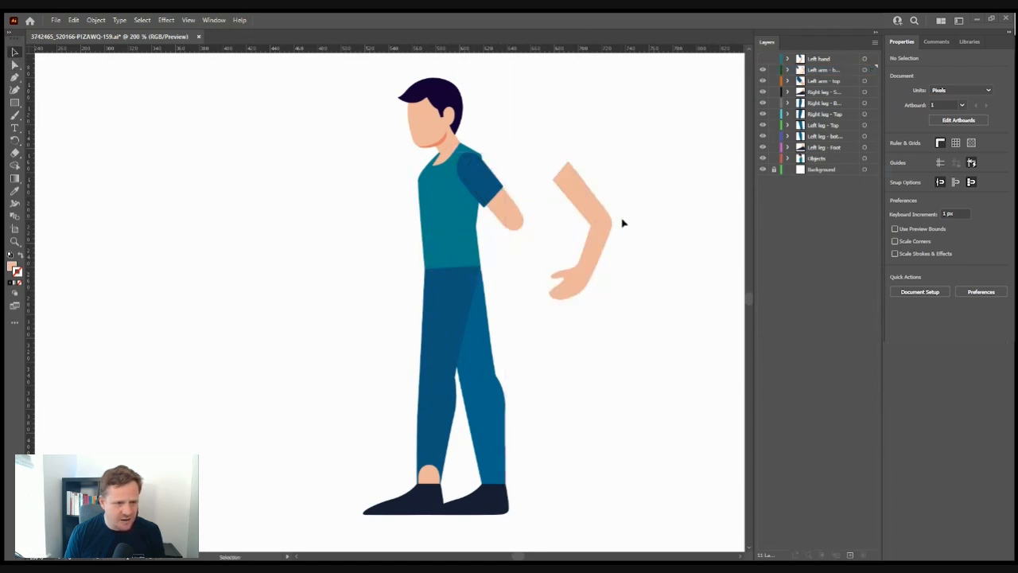
- Select and delete the top anchor points of the detached arm
click(14, 65)
drag(605, 144, 546, 211)
drag(605, 123, 555, 175)
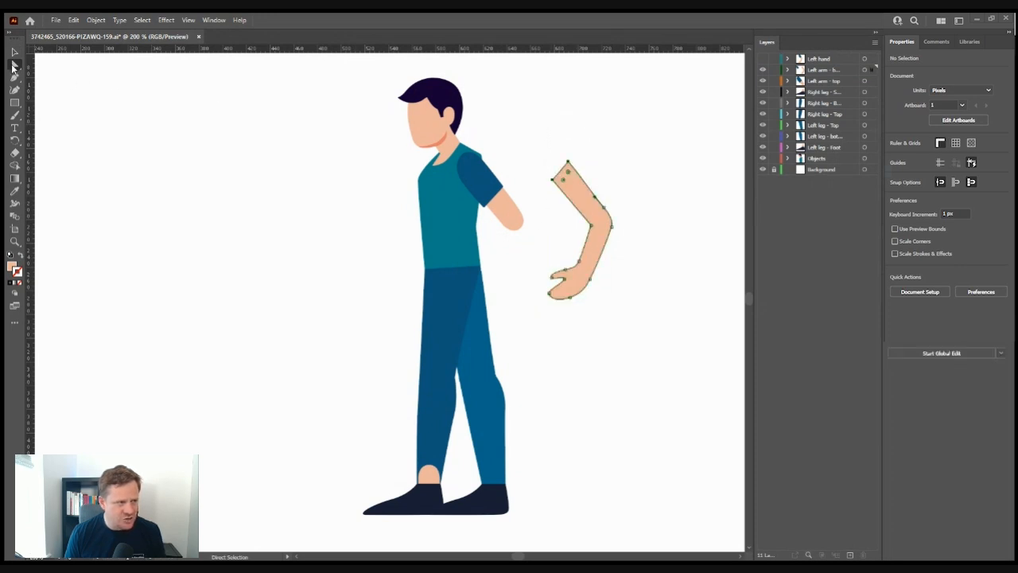
drag(611, 144, 547, 195)
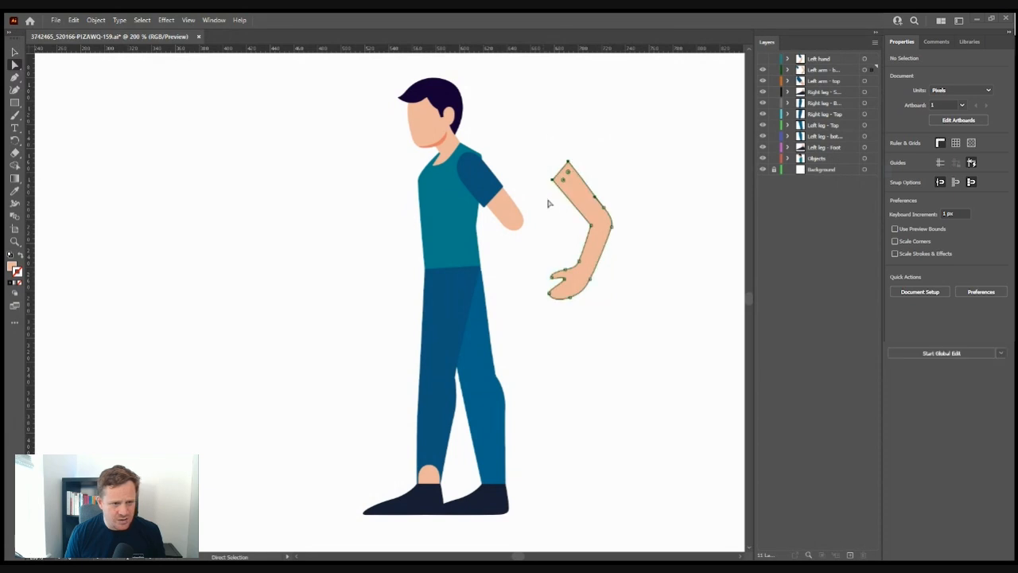
drag(609, 136, 541, 213)
key(Delete)
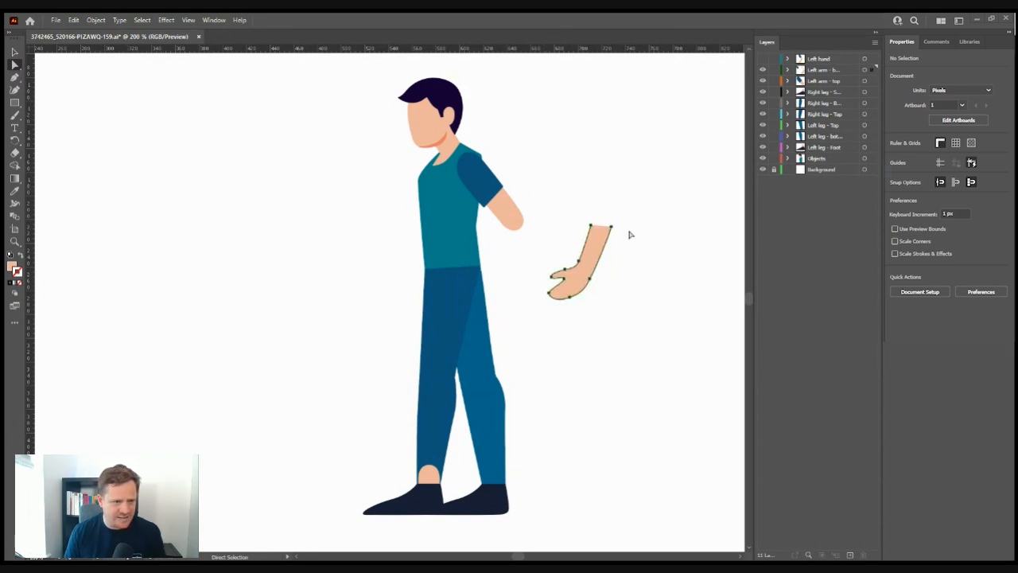
- Close the arm's open top with the Pen and pull handles to round it
click(14, 77)
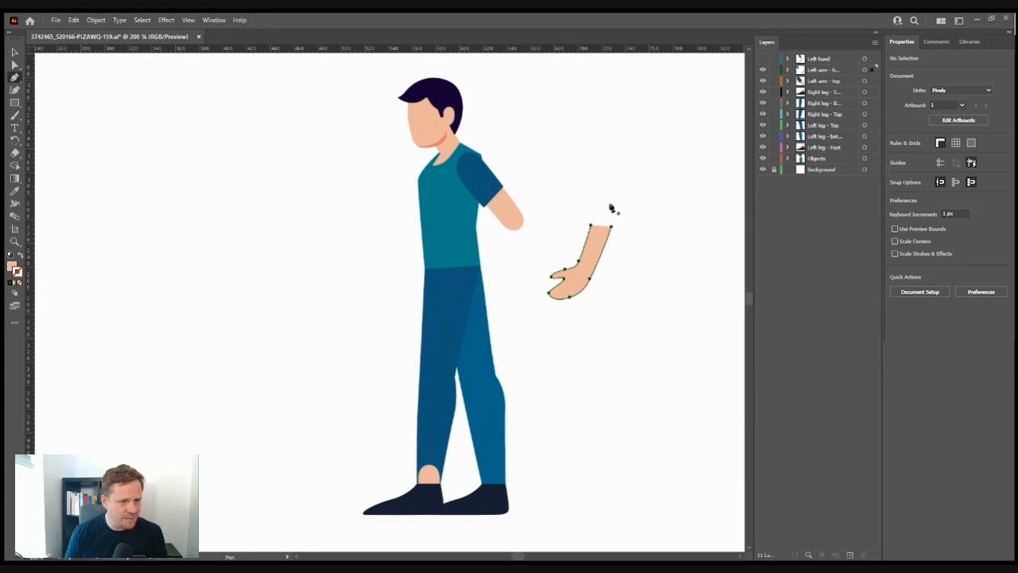
click(592, 228)
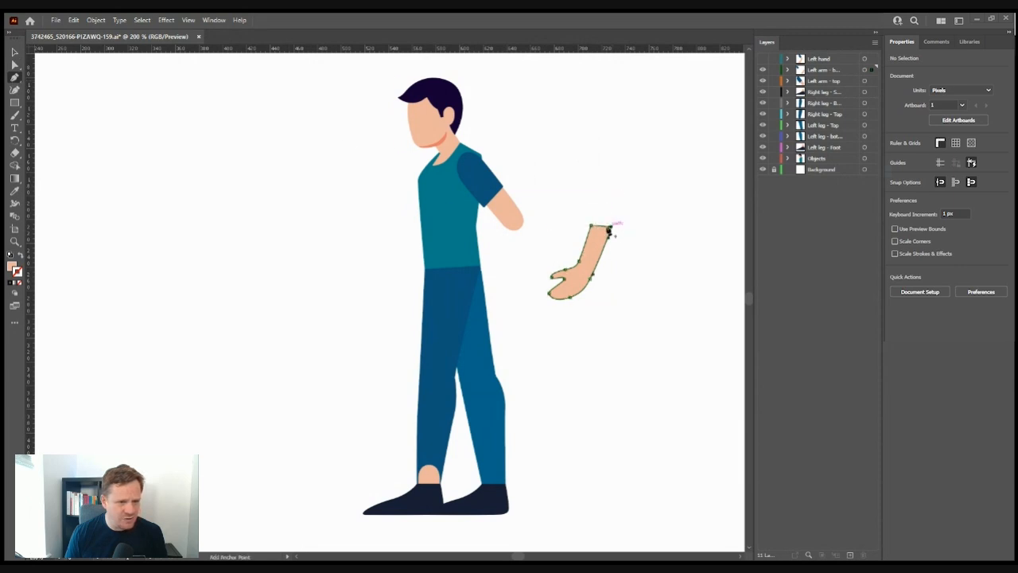
click(610, 226)
click(14, 64)
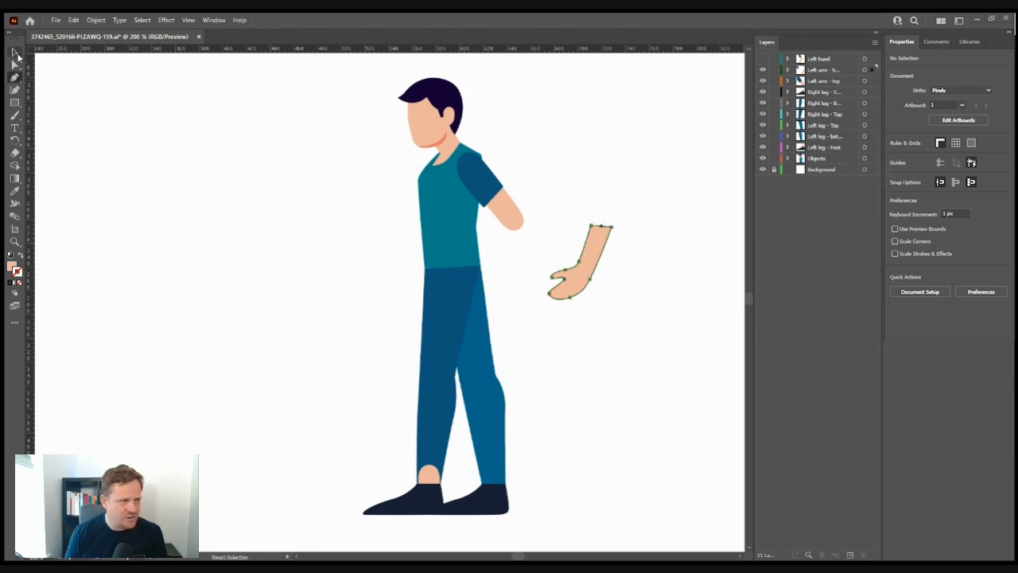
drag(696, 192, 610, 207)
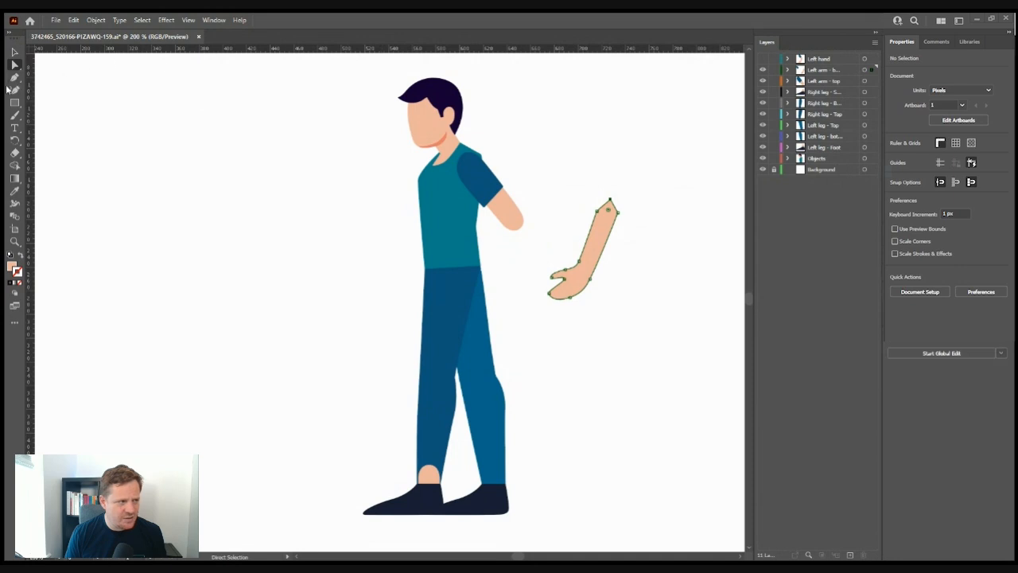
click(15, 77)
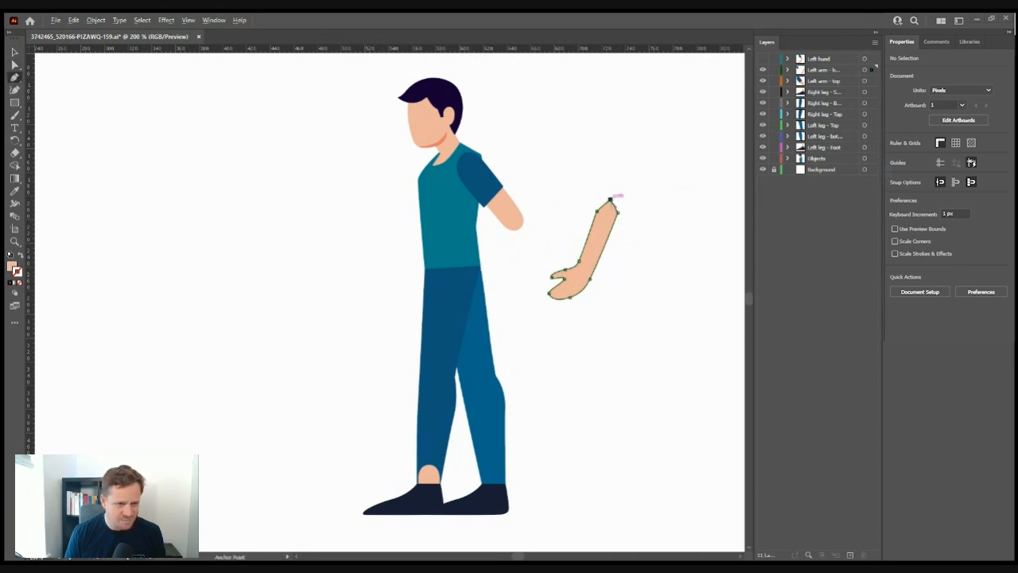
mouse_move(611, 198)
mouse_down()
mouse_move(623, 207)
mouse_move(622, 199)
mouse_up()
click(16, 62)
- Rotate the forearm about 56° and try placing it at the shoulder, then undo the move
click(15, 52)
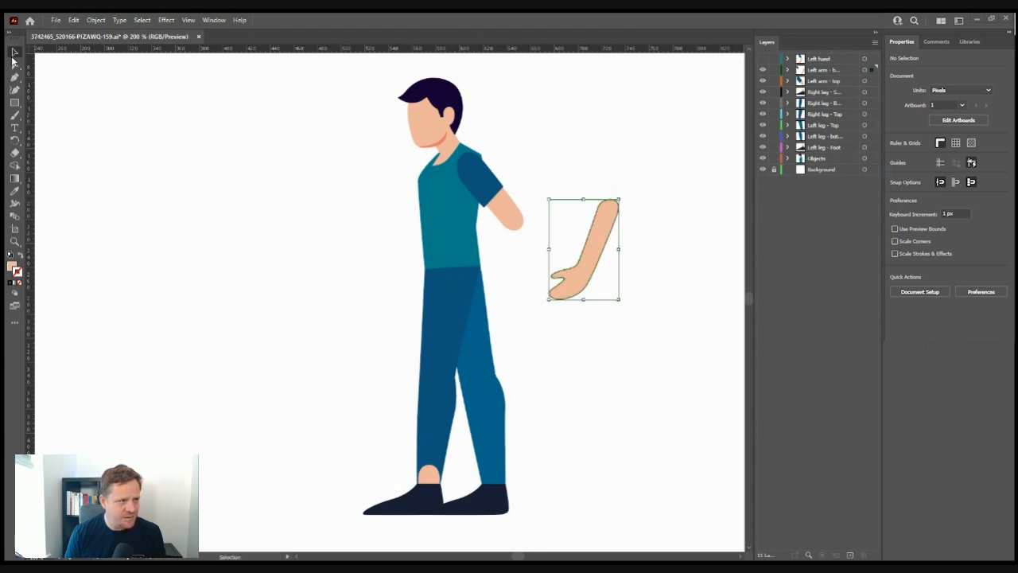
click(133, 113)
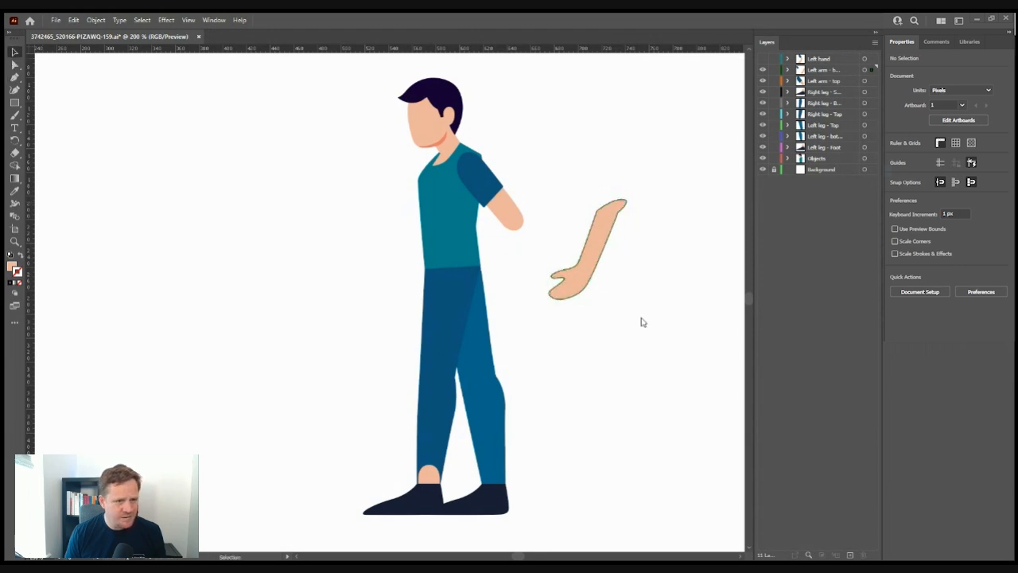
click(595, 259)
drag(622, 305, 684, 250)
drag(596, 263, 546, 278)
click(705, 254)
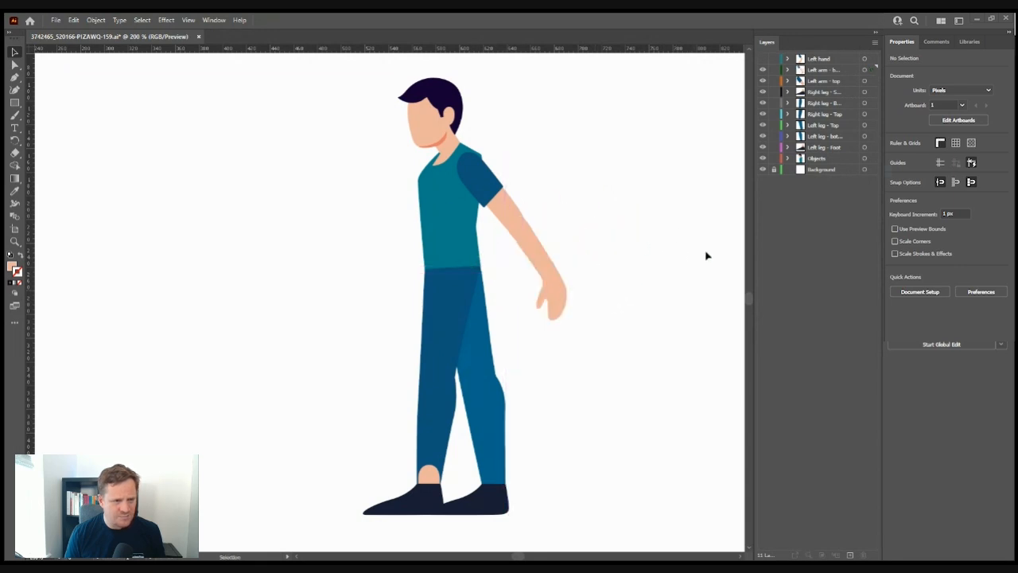
click(539, 268)
key(ctrl+z)
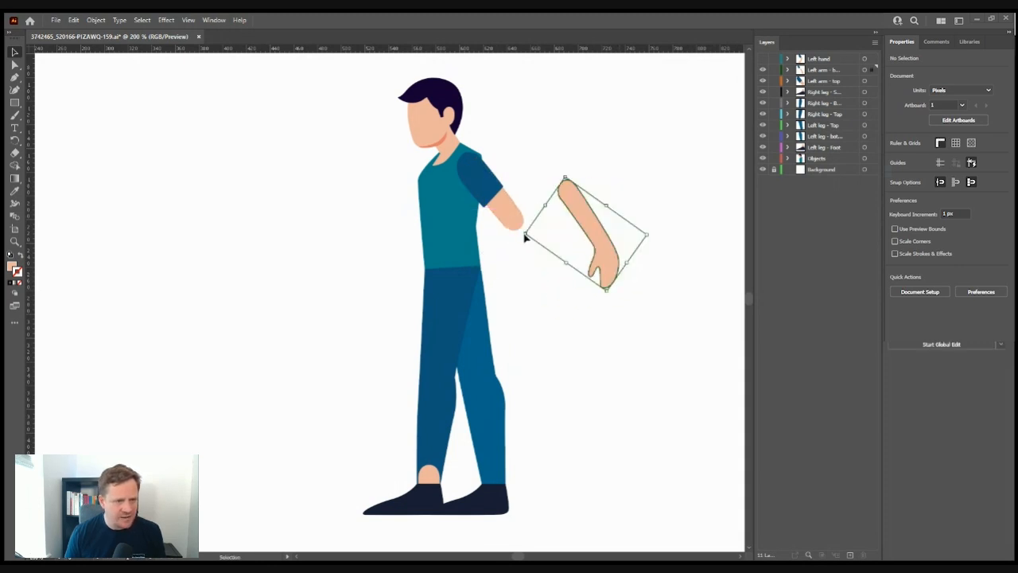
- Shift the upper arm's skin piece up and lower the forearm's top anchor to shorten it
click(501, 208)
click(14, 67)
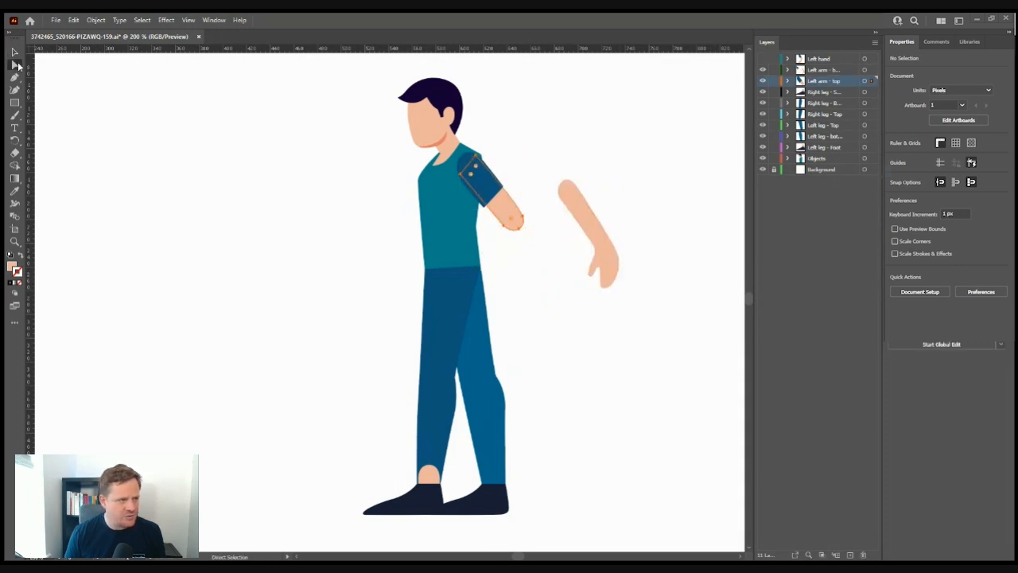
click(527, 200)
click(514, 230)
drag(514, 230, 513, 228)
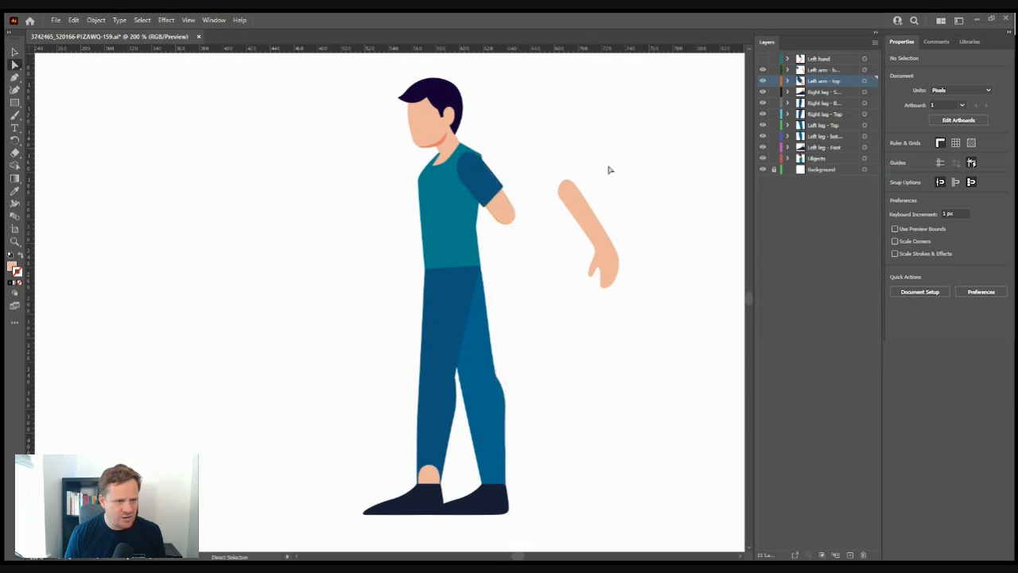
click(557, 209)
drag(567, 182, 526, 233)
- Move the forearm onto the elbow and rotate it down along the side
click(15, 52)
click(536, 223)
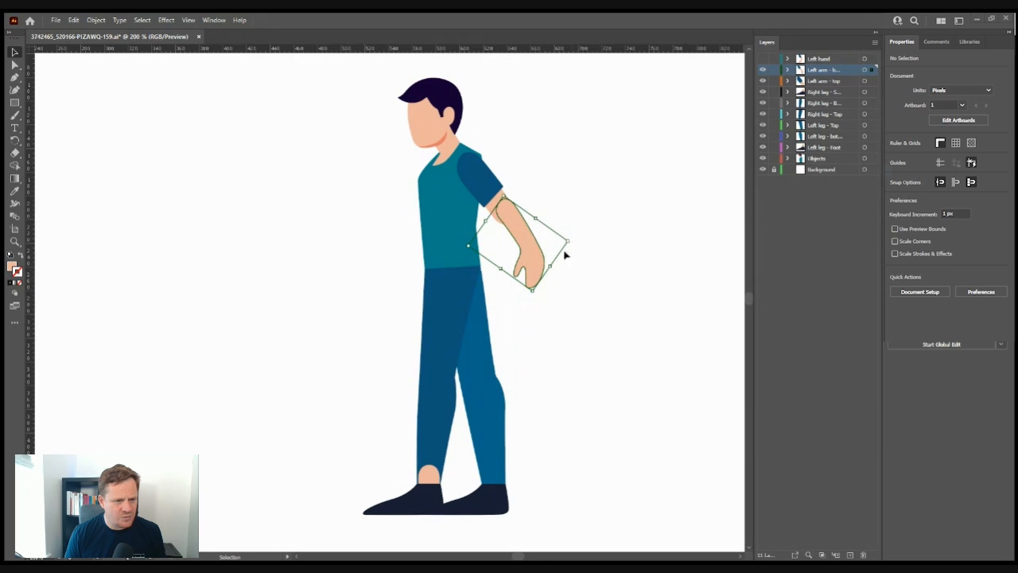
drag(549, 265, 526, 253)
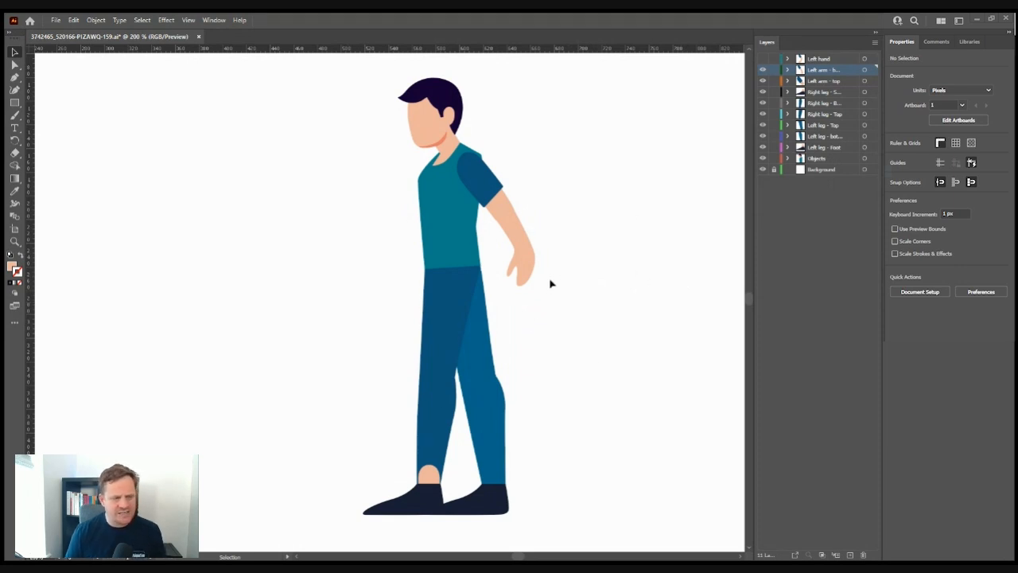
click(503, 217)
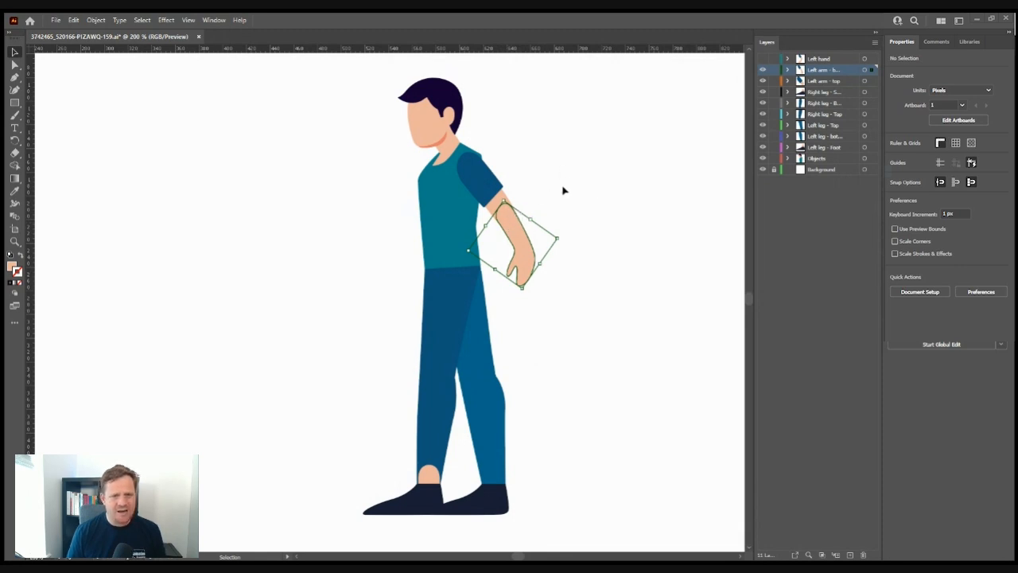
click(600, 239)
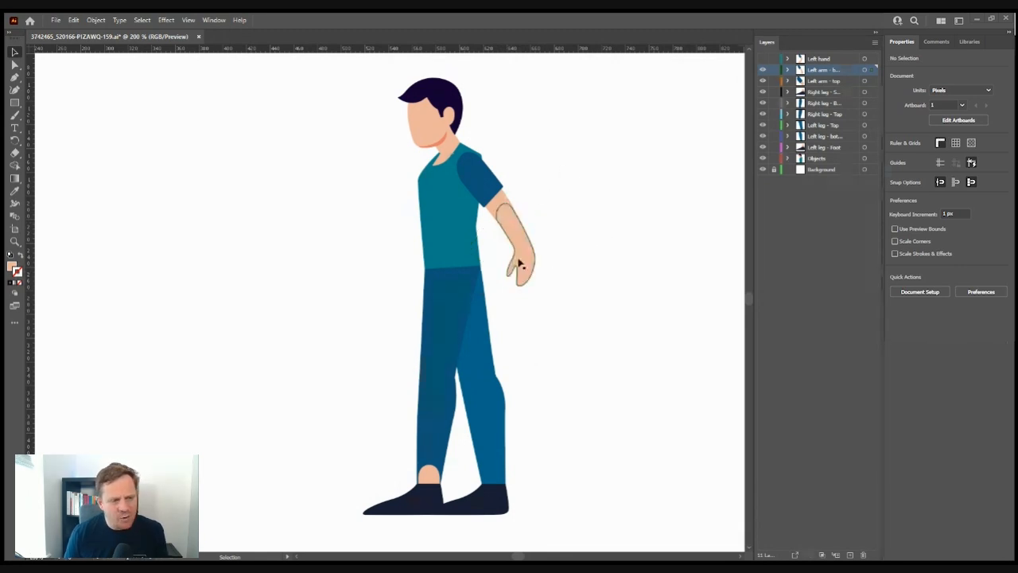
click(521, 272)
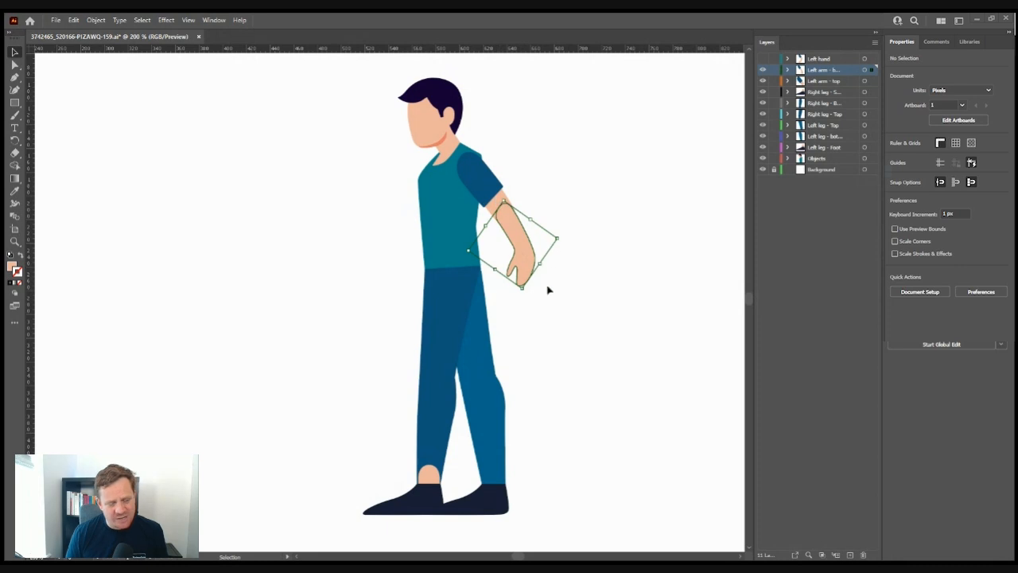
- Delete the forearm piece from the Left hand layer, then restore it with undo
click(830, 60)
key(Delete)
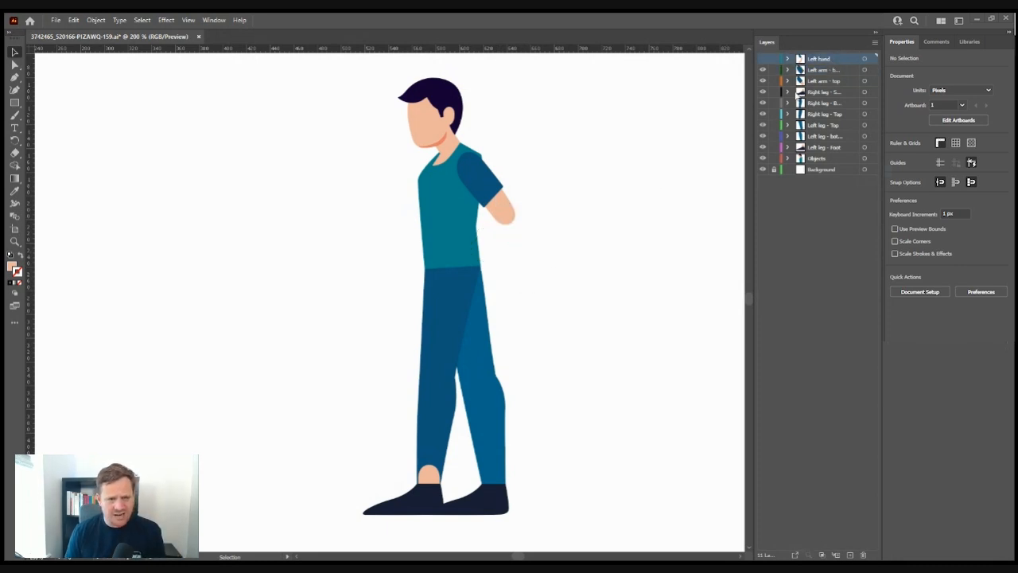
key(ctrl+z)
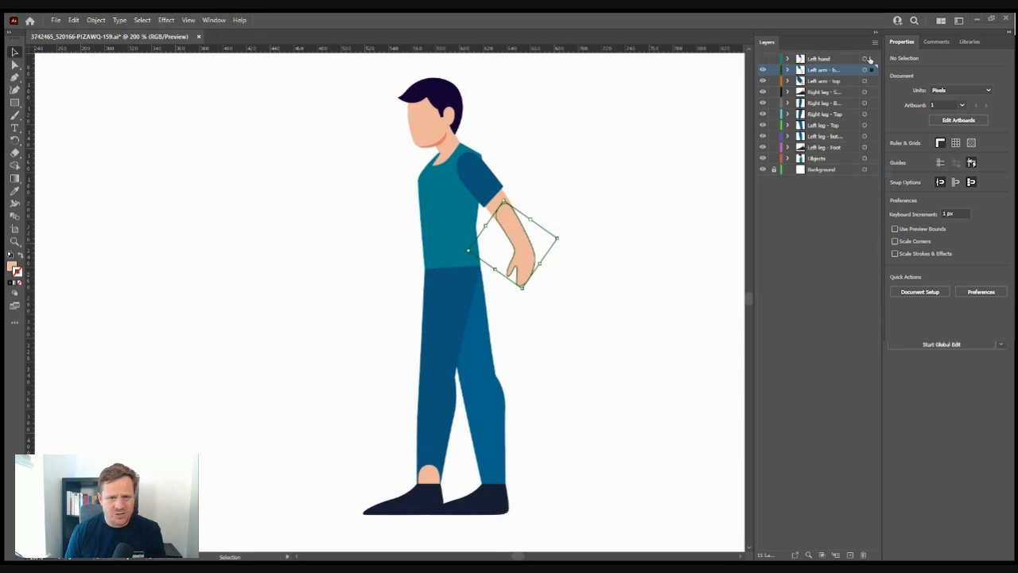
click(867, 59)
- Delete the hand-on-hip and bent forearm variants, then the empty Left hand layer
click(763, 59)
click(867, 60)
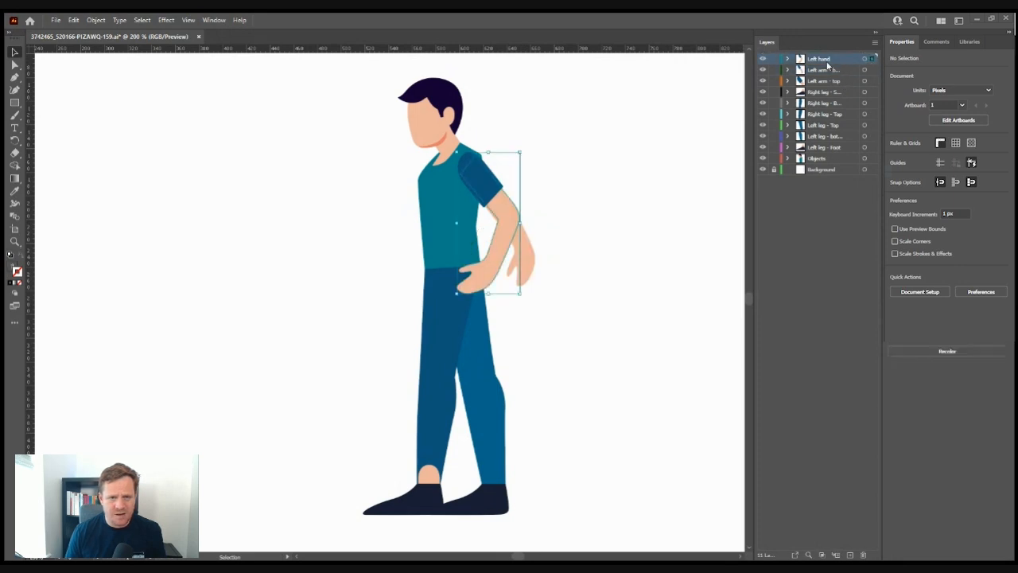
key(Delete)
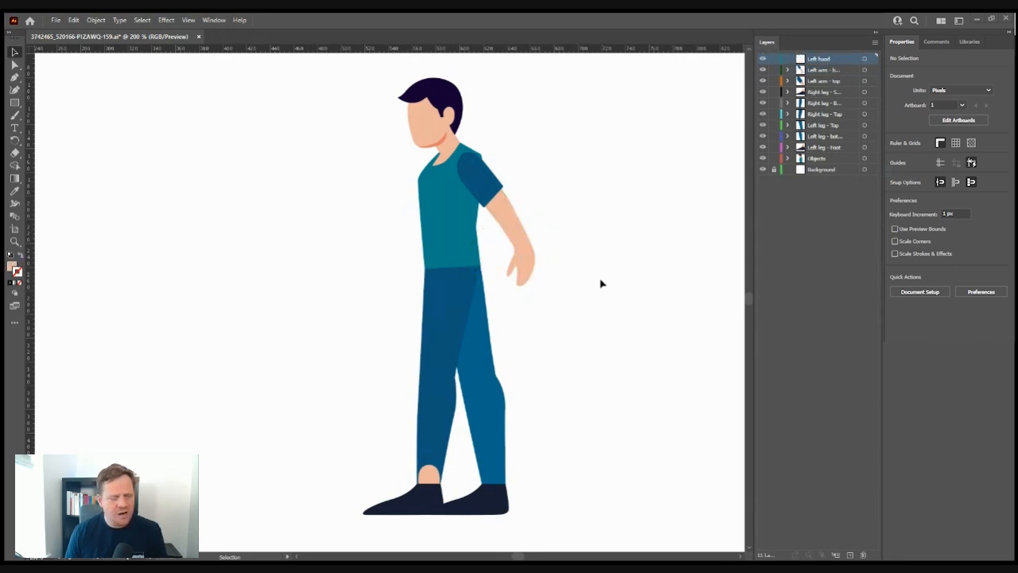
click(521, 271)
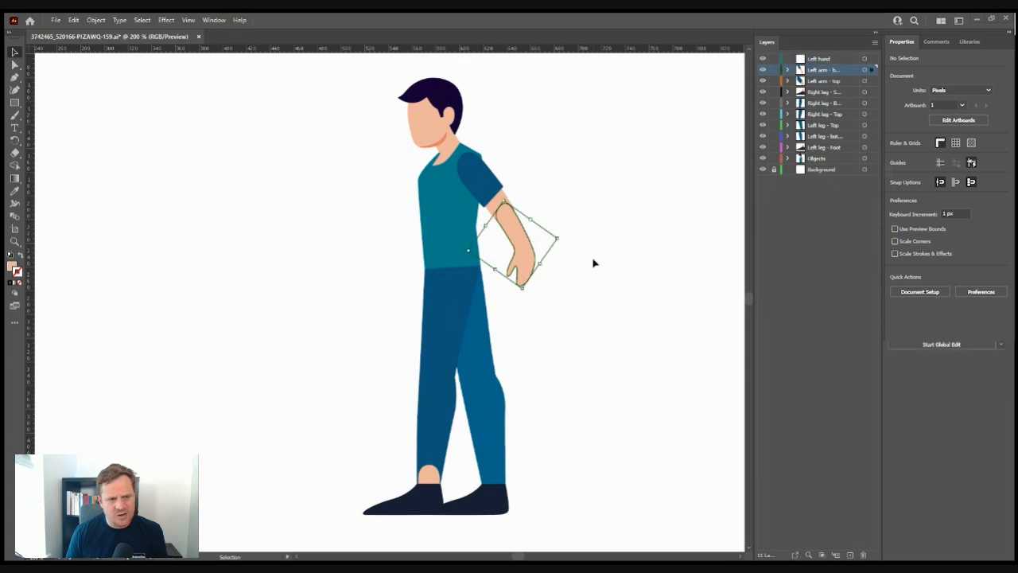
key(Delete)
click(829, 60)
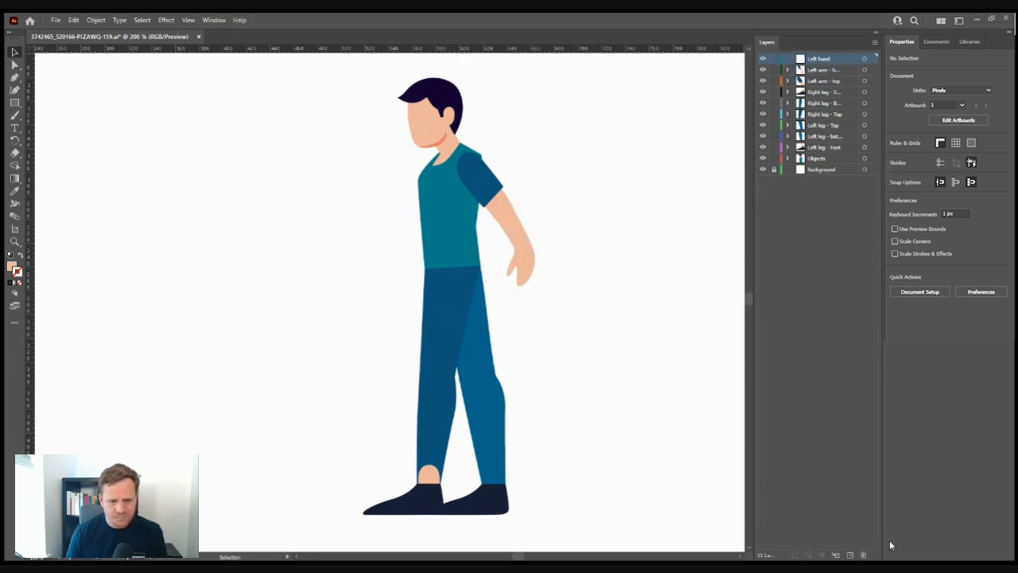
click(863, 554)
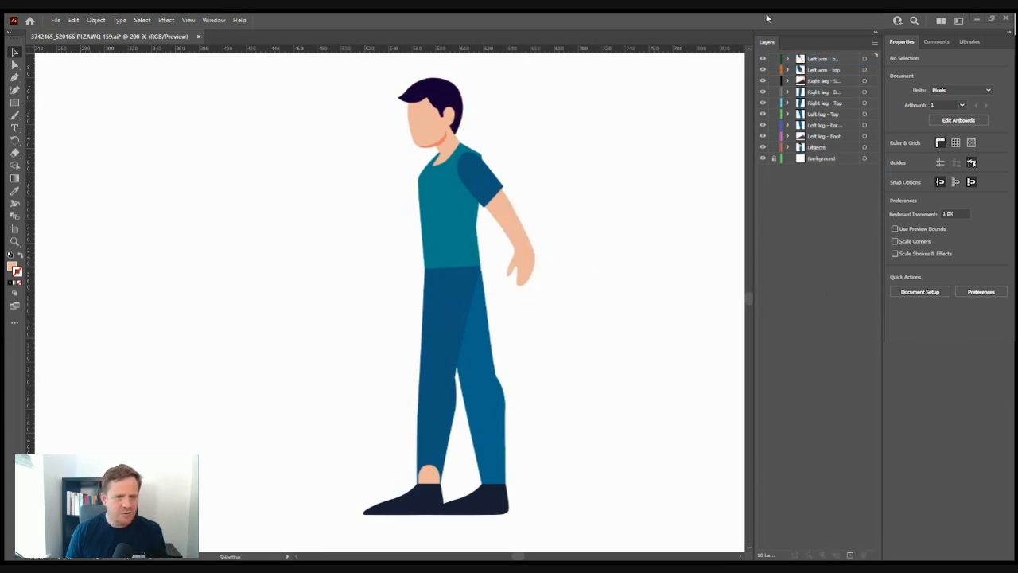
- Select the left arm layers, the sleeve, and the lower arm's forearm and hand
click(823, 62)
shift+click(831, 81)
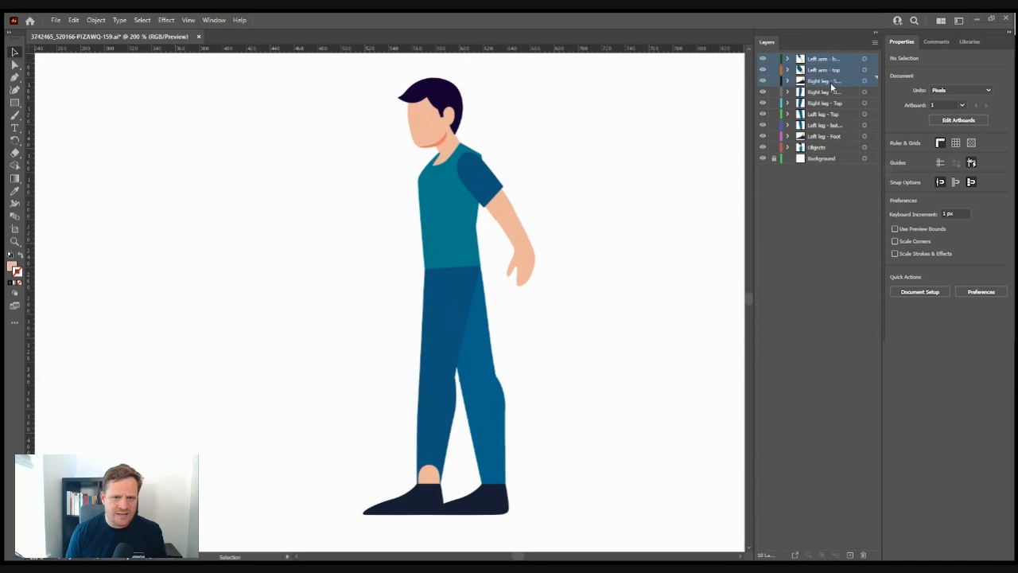
click(497, 180)
click(808, 229)
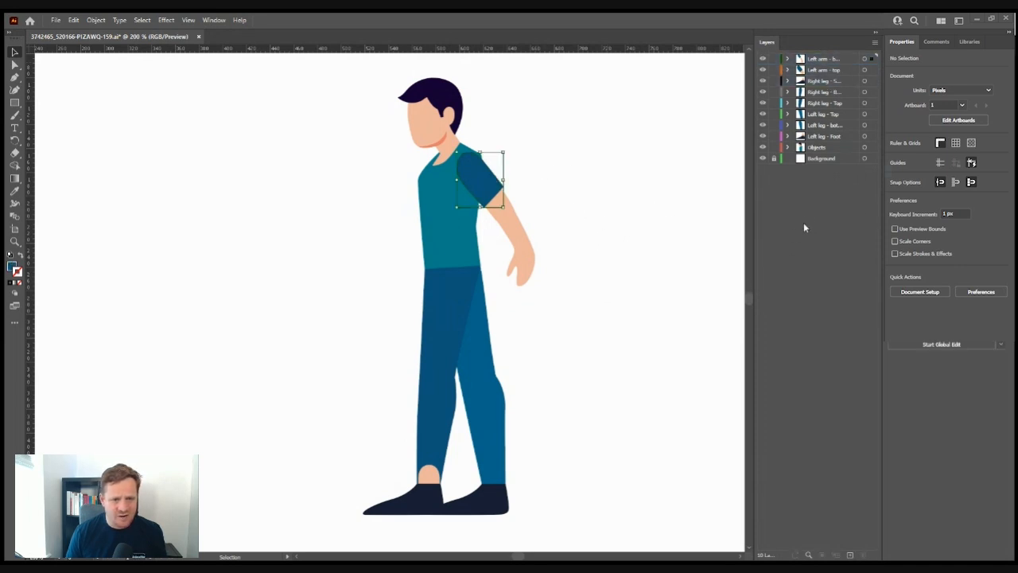
click(865, 59)
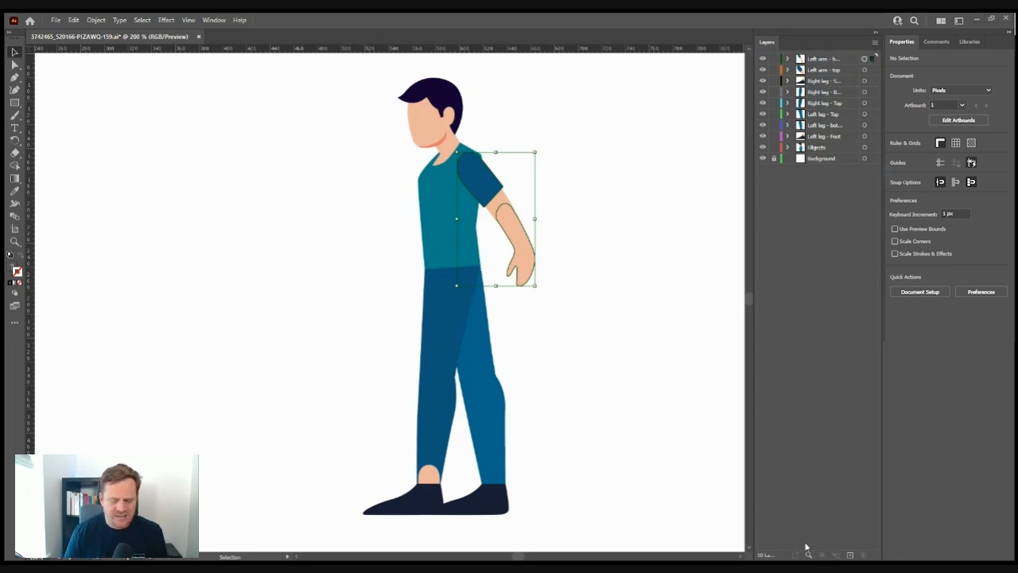
- Add two new layers named 'right arm - top' and 'right arm - bottom'
click(849, 555)
click(849, 555)
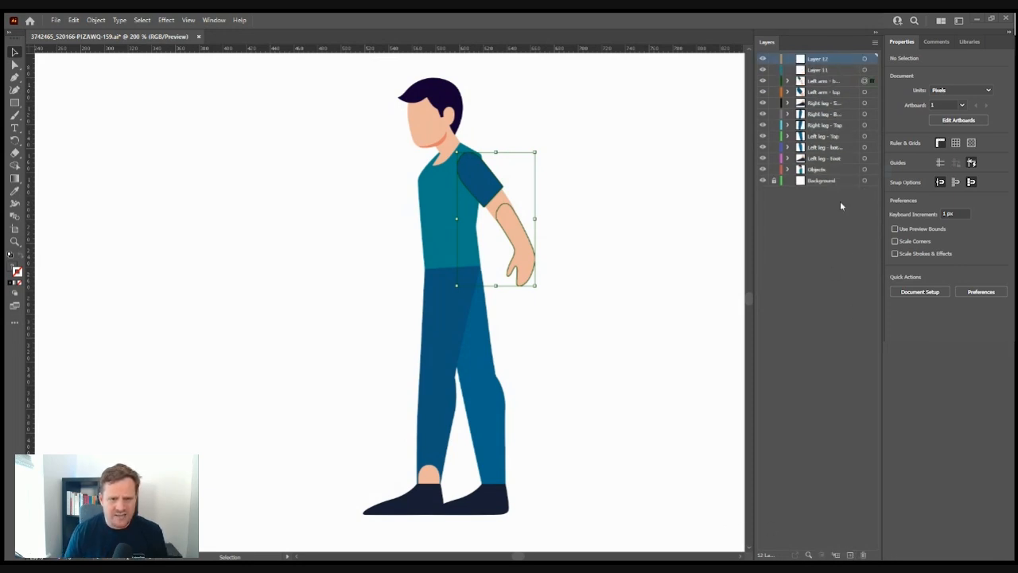
click(827, 93)
double_click(823, 70)
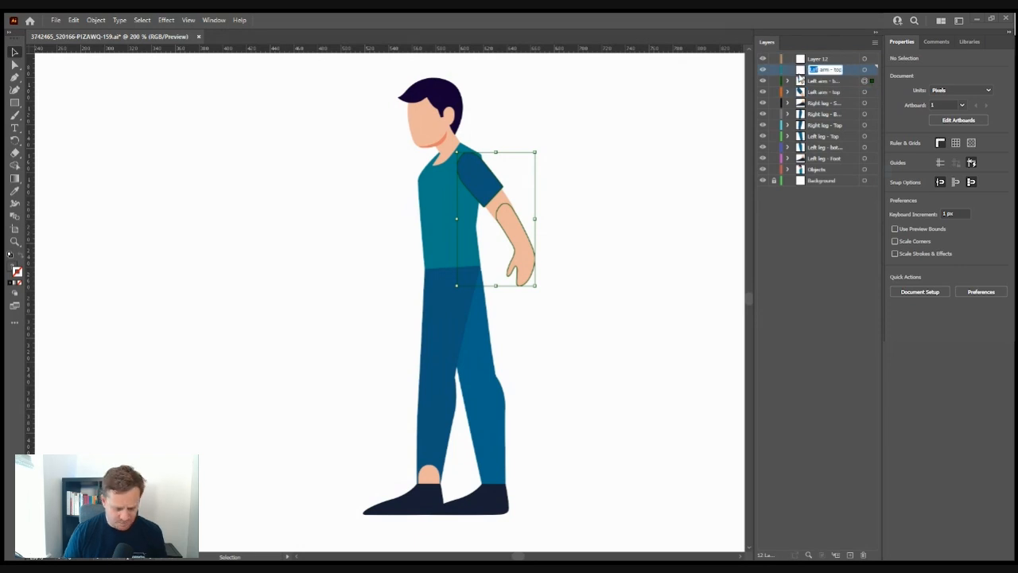
text(right arm - top)
key(Return)
double_click(819, 59)
text(right arm - bottom)
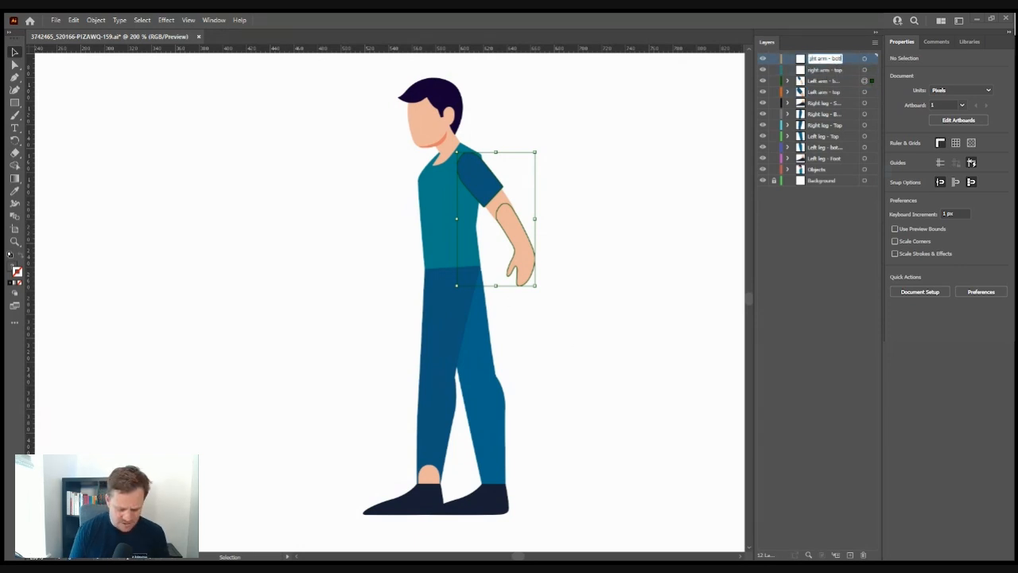
key(Return)
- Copy the sleeve and upper arm onto right arm - top, placed left of the body
click(482, 180)
shift+click(498, 199)
key(ctrl+c)
click(831, 70)
key(ctrl+f)
drag(500, 201, 341, 211)
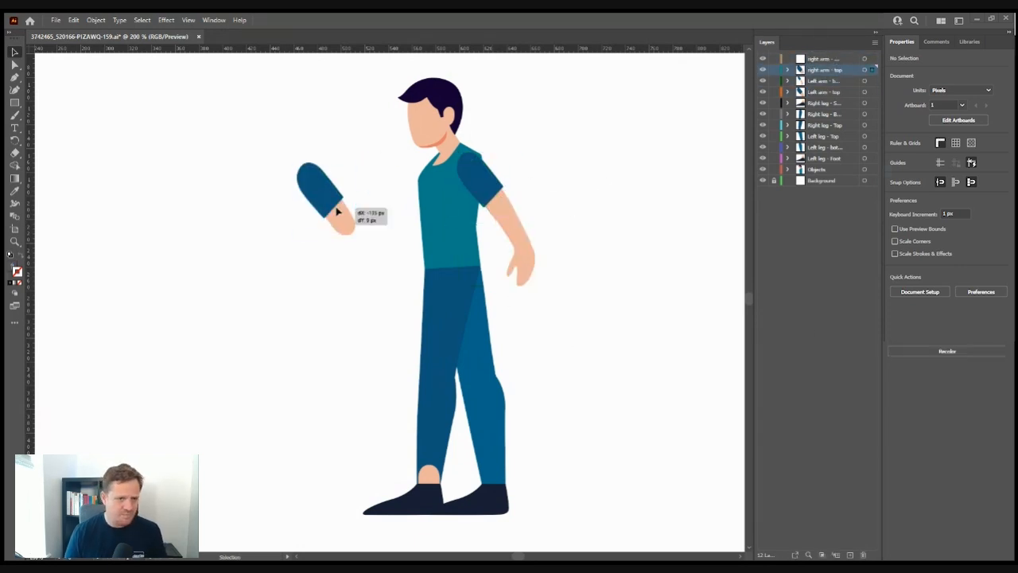
- Paste a copy of the forearm and hand into right arm - bottom under the copied sleeve
click(529, 268)
key(ctrl+c)
click(829, 59)
click(838, 84)
click(824, 61)
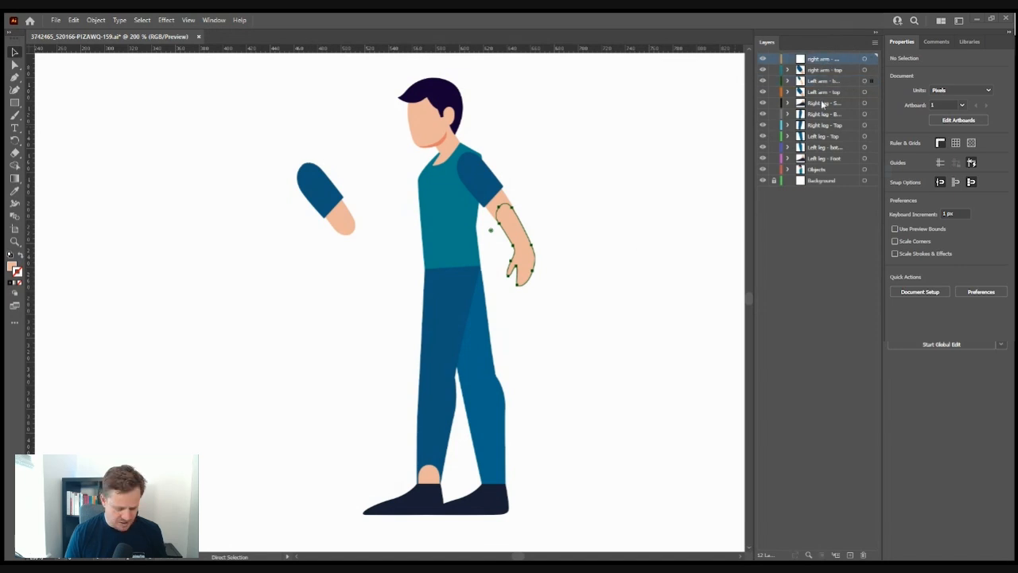
key(ctrl+v)
drag(393, 299, 360, 254)
- Rotate the copied arm about 60° clockwise onto the torso's shoulder
drag(332, 141, 368, 227)
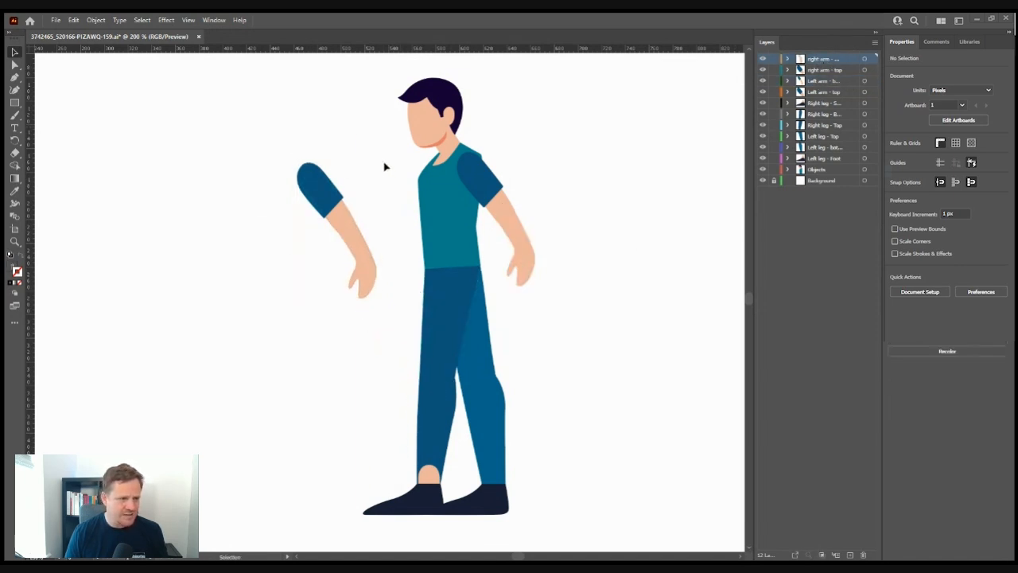
drag(381, 160, 418, 232)
drag(358, 224, 418, 211)
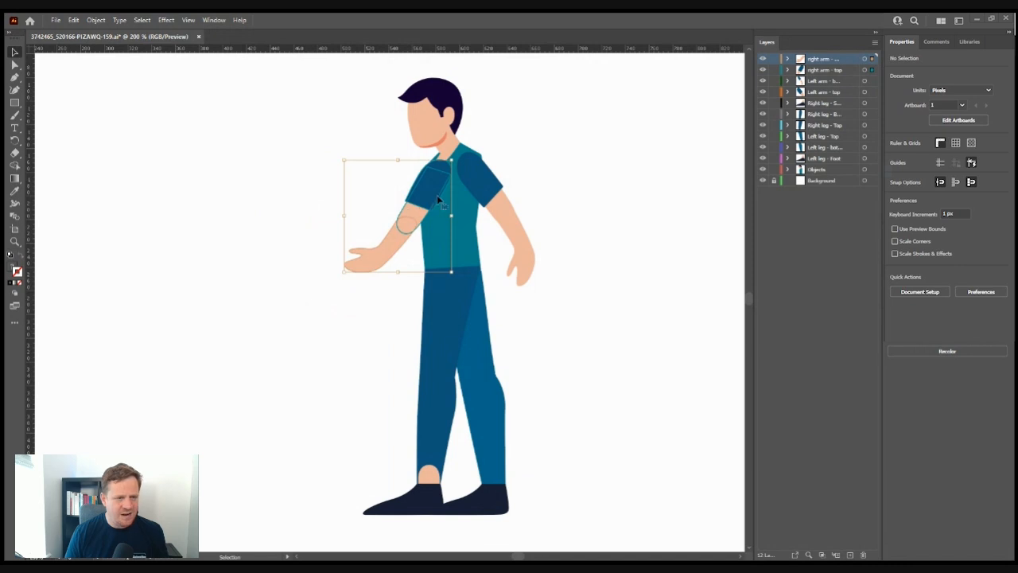
- Move the right arm - top and right arm - bottom layers below Objects
click(821, 71)
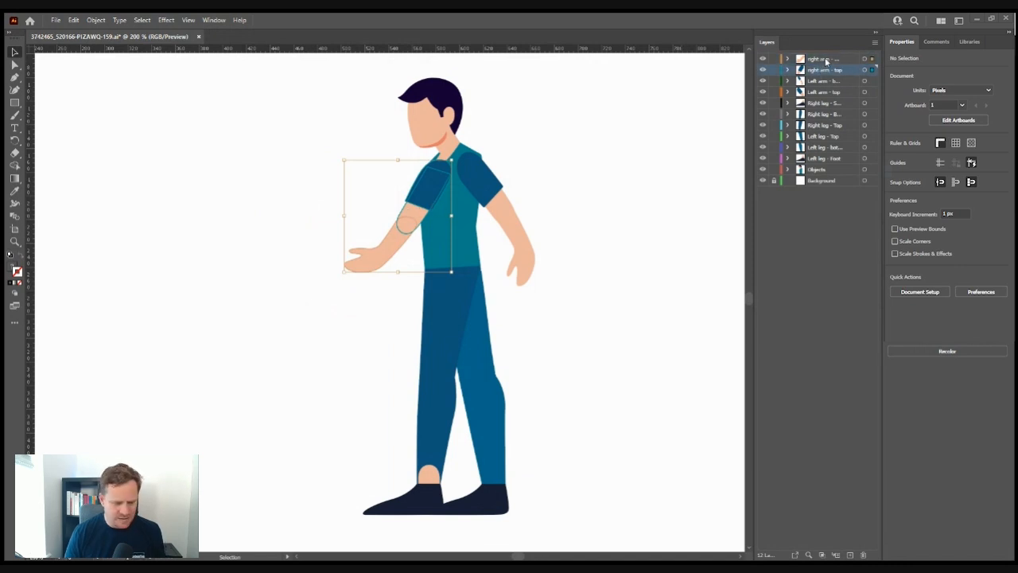
shift+click(825, 60)
drag(825, 60, 835, 175)
click(637, 190)
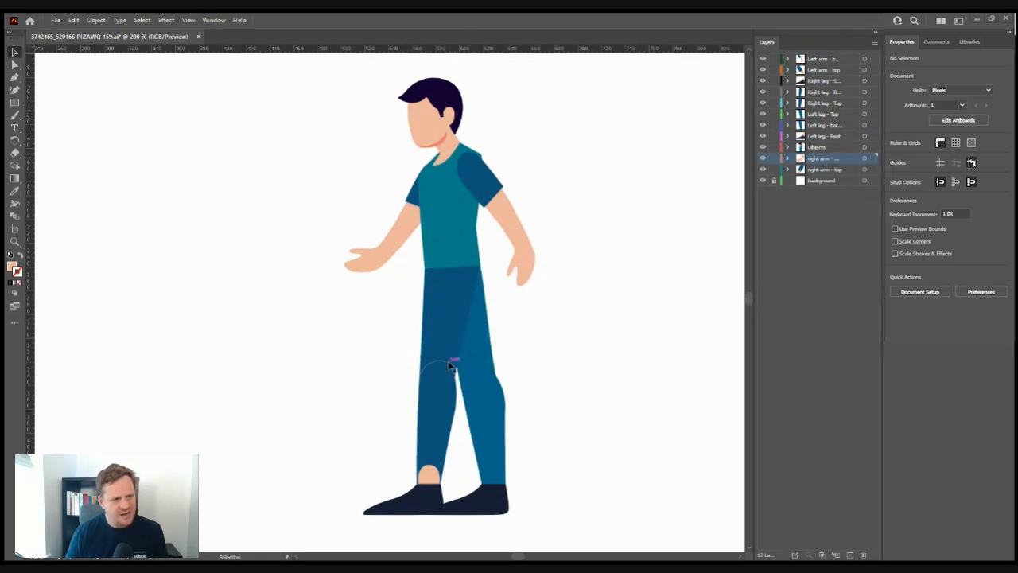
- After trying a flip and rotation, nudge the back arm's forearm up-right to meet the elbow
click(367, 264)
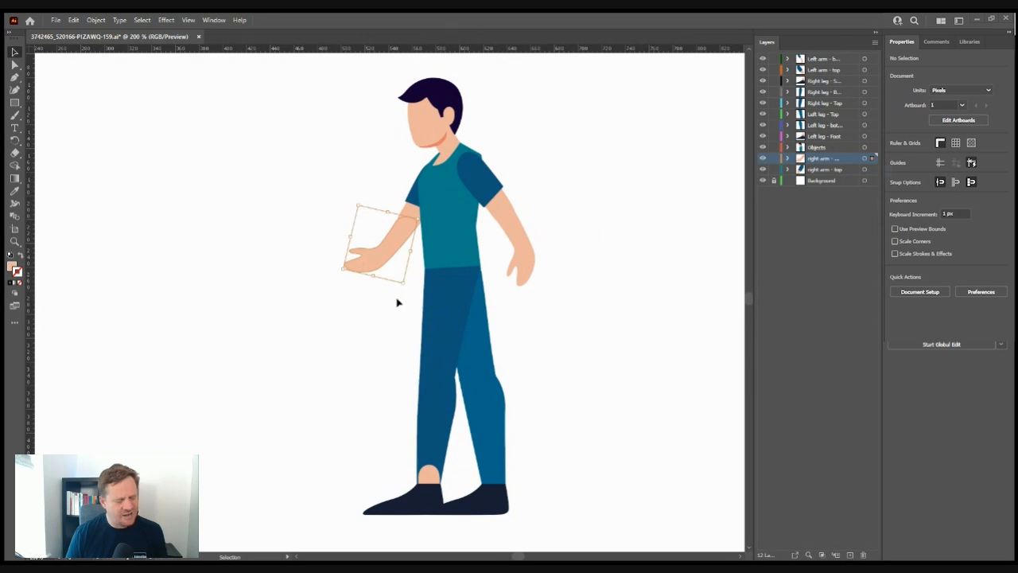
drag(413, 251, 340, 255)
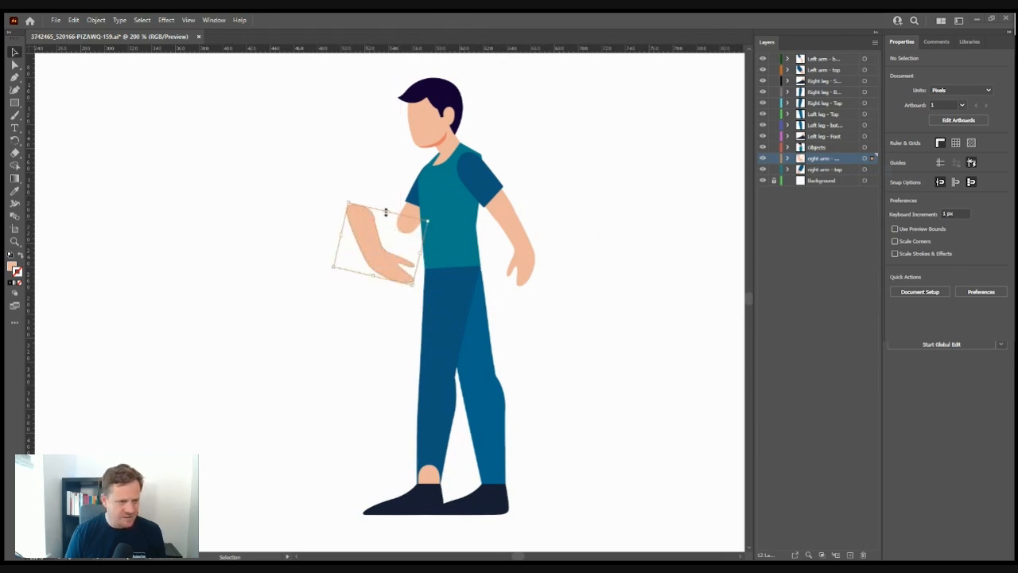
drag(428, 222, 369, 277)
key(ctrl+z)
key(ctrl+z)
key(ctrl+z)
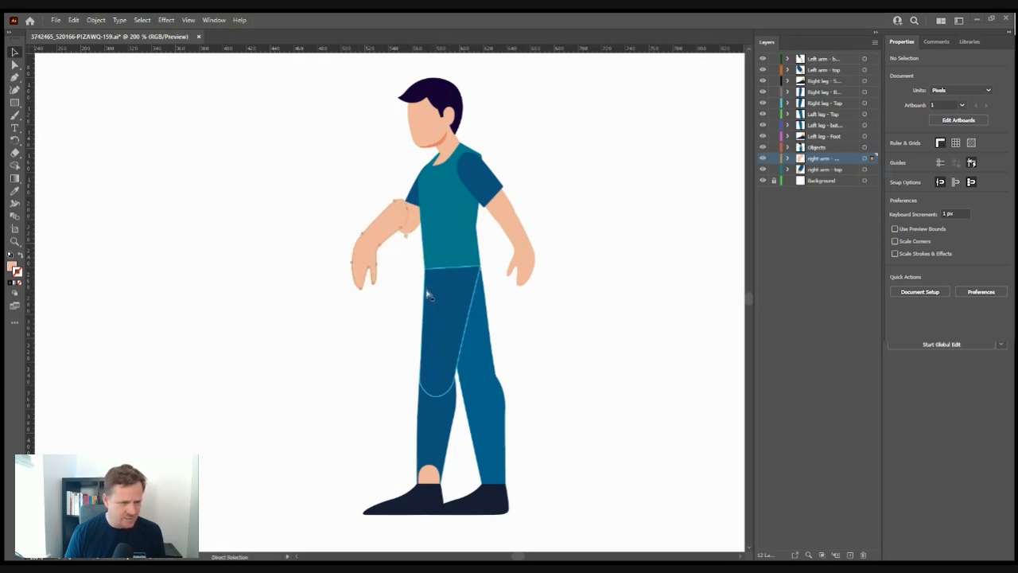
key(v)
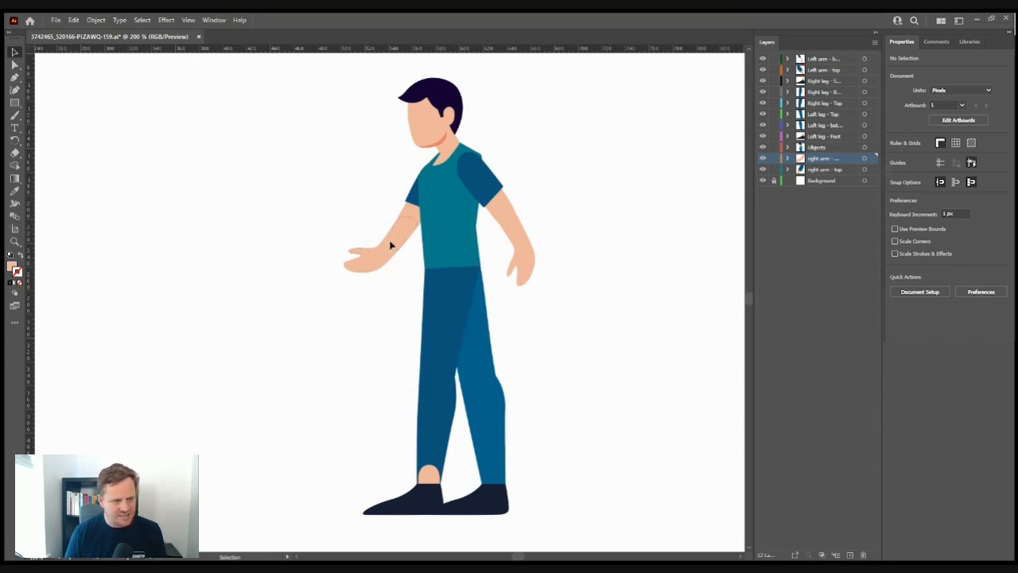
drag(389, 245, 393, 239)
click(605, 190)
- Try selecting the head and hair, then add a new empty layer at the top
scroll(603, 199, up, 1)
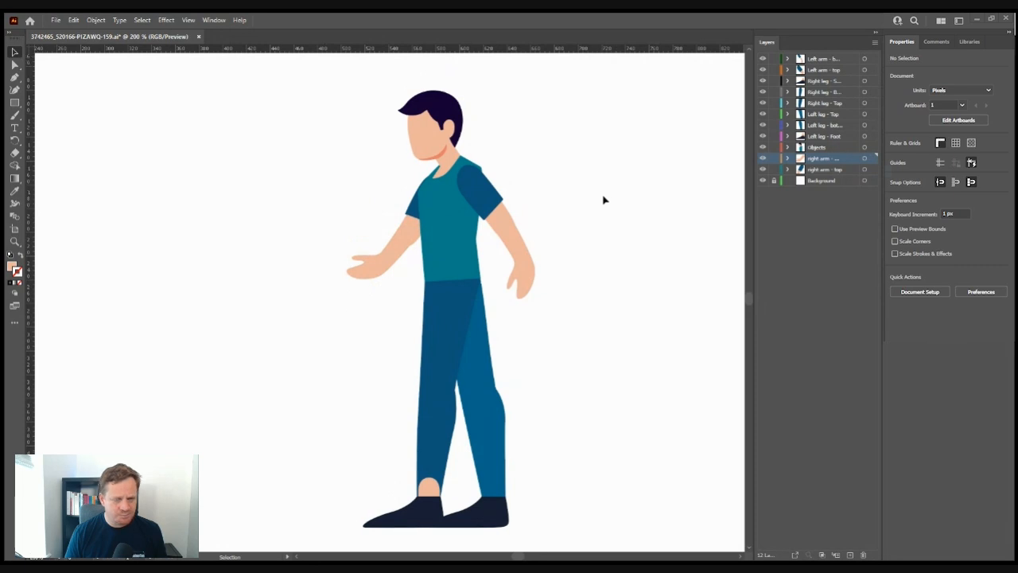
scroll(605, 200, up, 2)
click(420, 165)
click(512, 100)
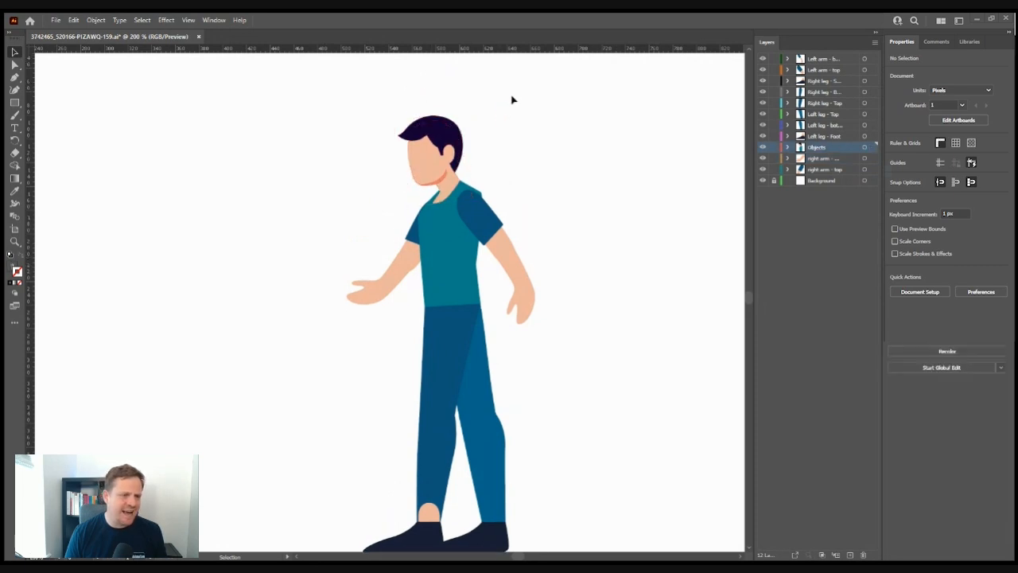
drag(500, 94, 392, 162)
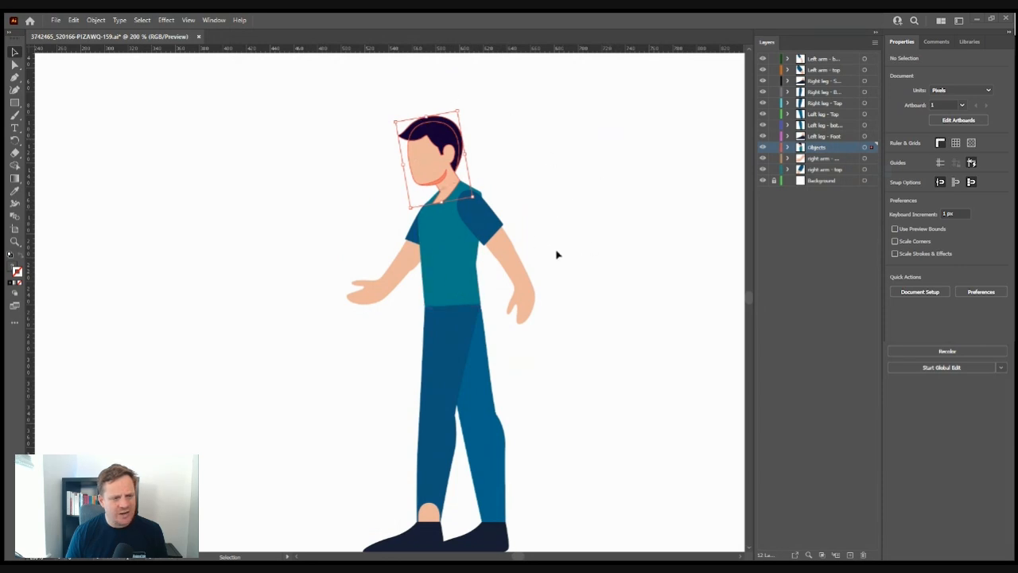
click(592, 155)
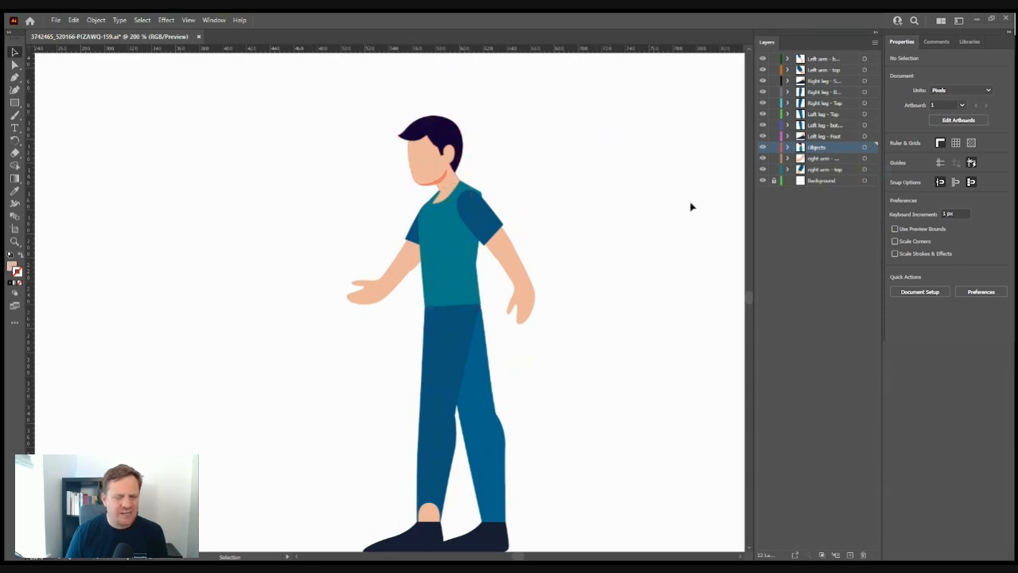
click(849, 62)
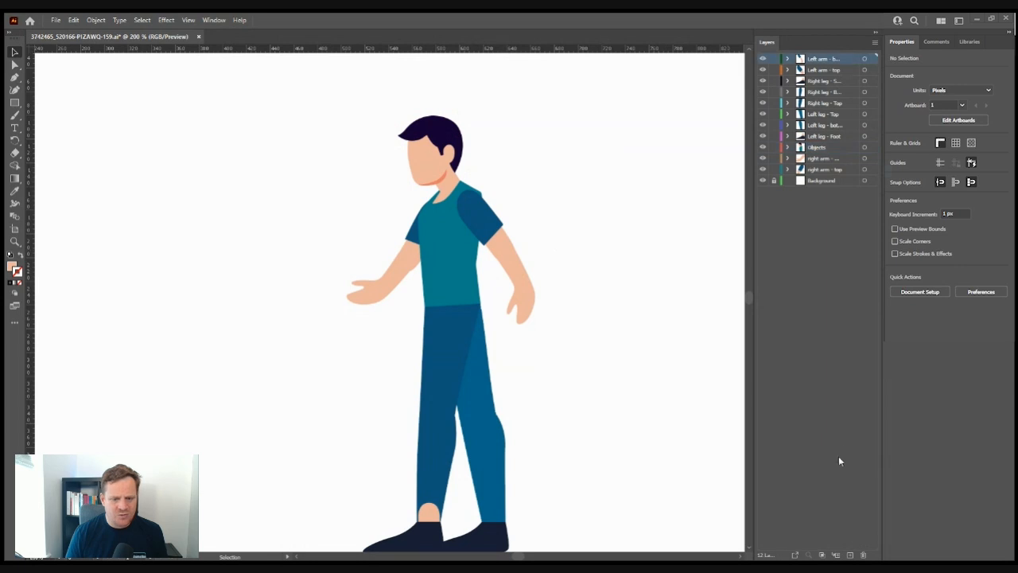
click(850, 555)
- Select the head and hair paths, remove them from the canvas, and make Layer 13 active
click(442, 155)
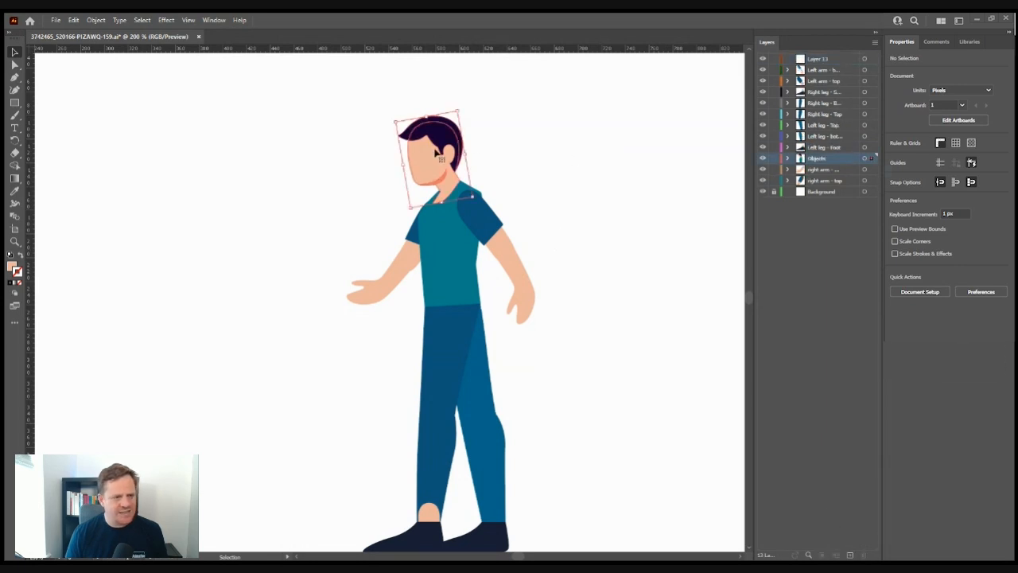
drag(533, 94, 424, 147)
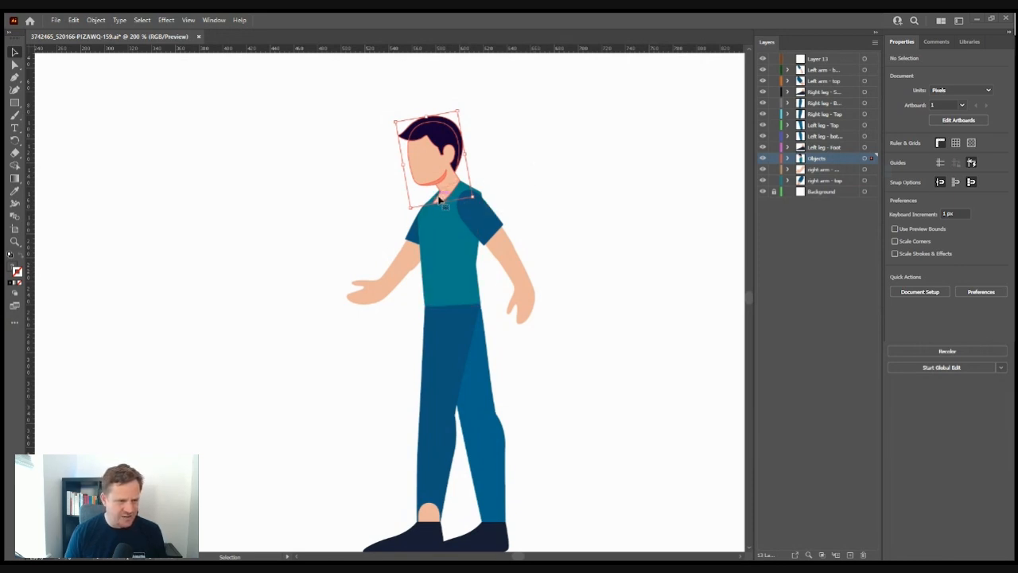
click(501, 159)
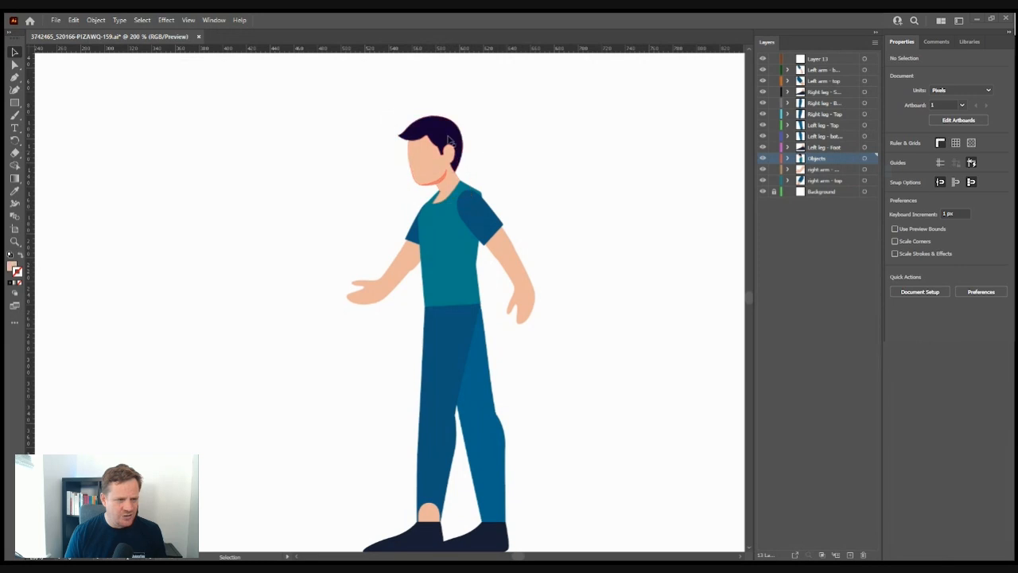
drag(497, 101, 394, 169)
key(a)
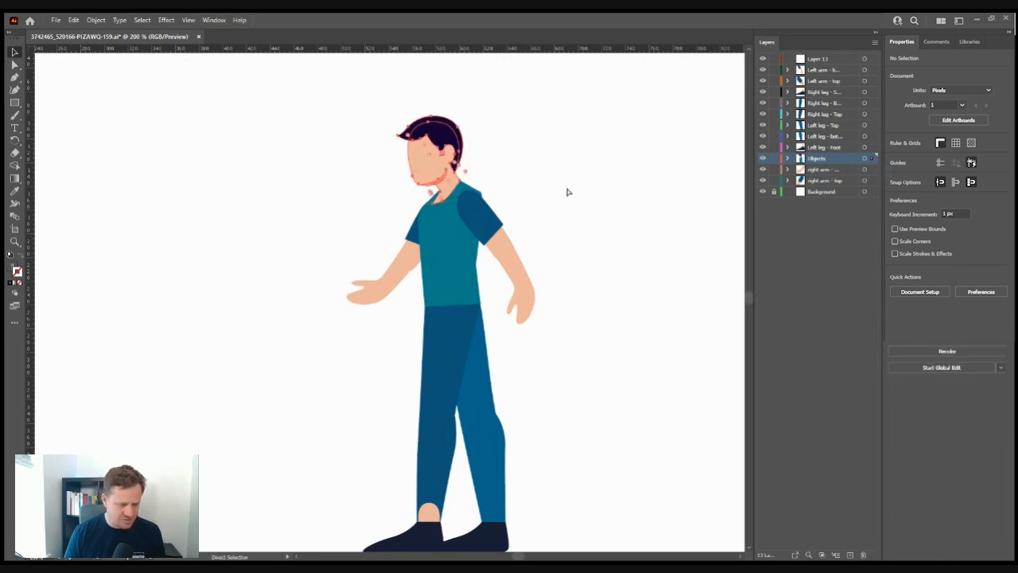
key(Delete)
key(v)
click(829, 58)
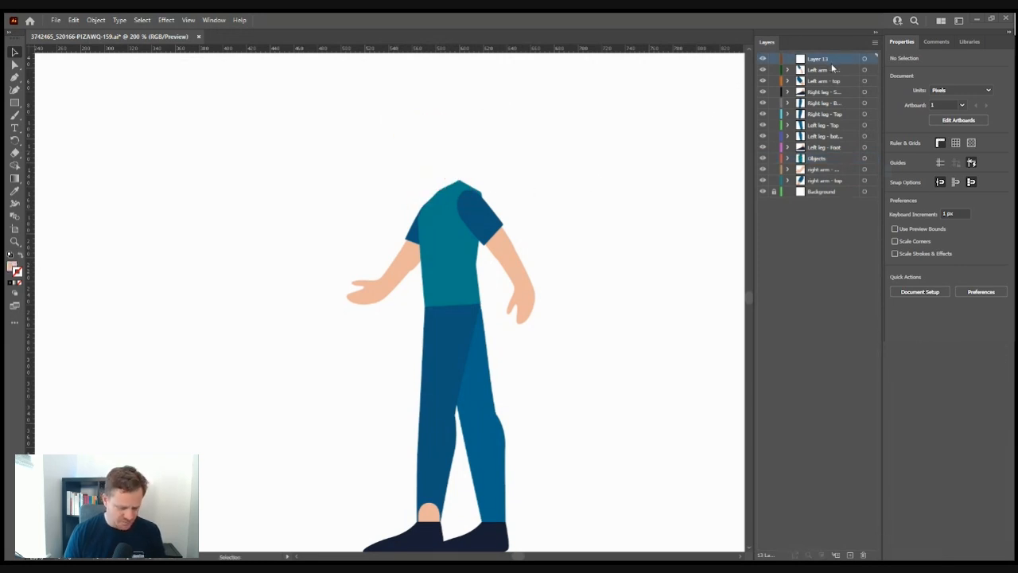
- Restore the head artwork and rename the top layer to Neck
key(ctrl+z)
double_click(817, 59)
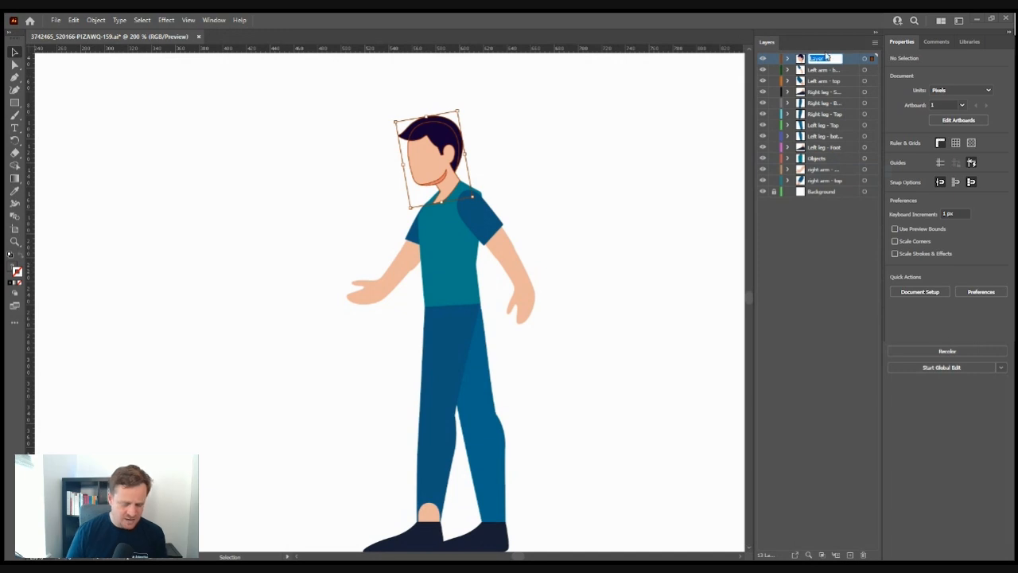
text(Neck)
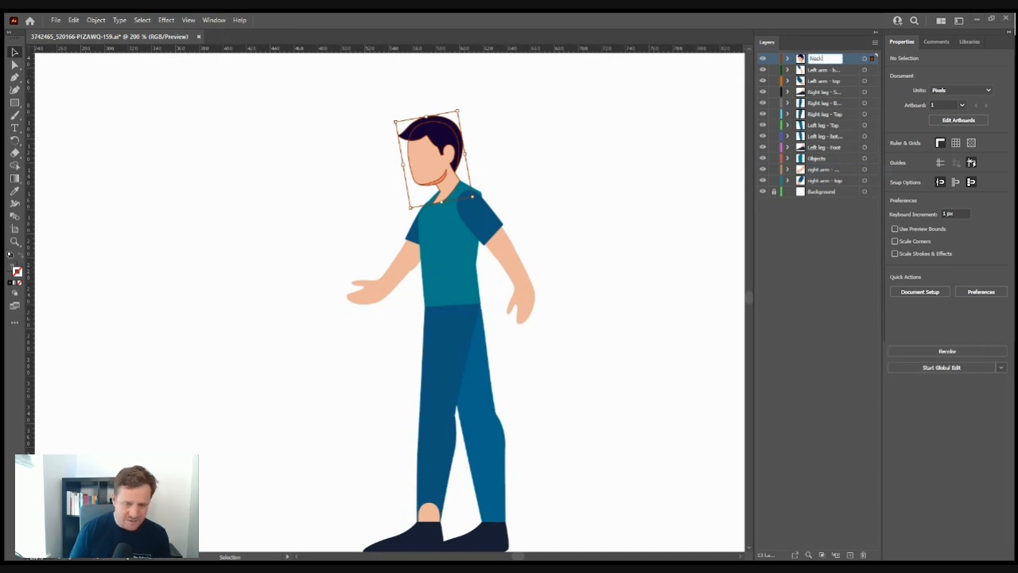
click(804, 268)
- Add a new layer named Head above Neck and try pasting the head artwork onto it
click(850, 555)
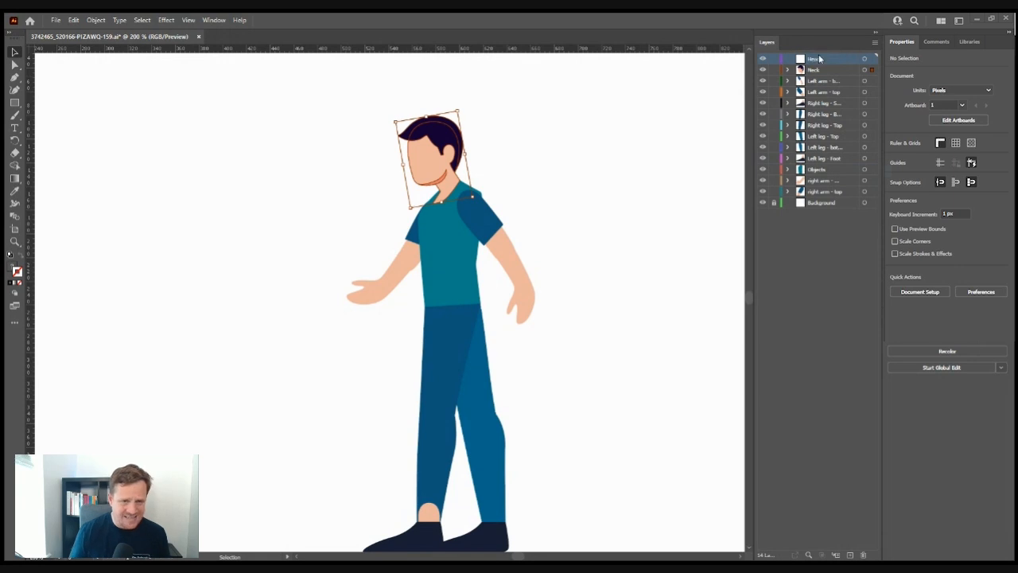
click(590, 154)
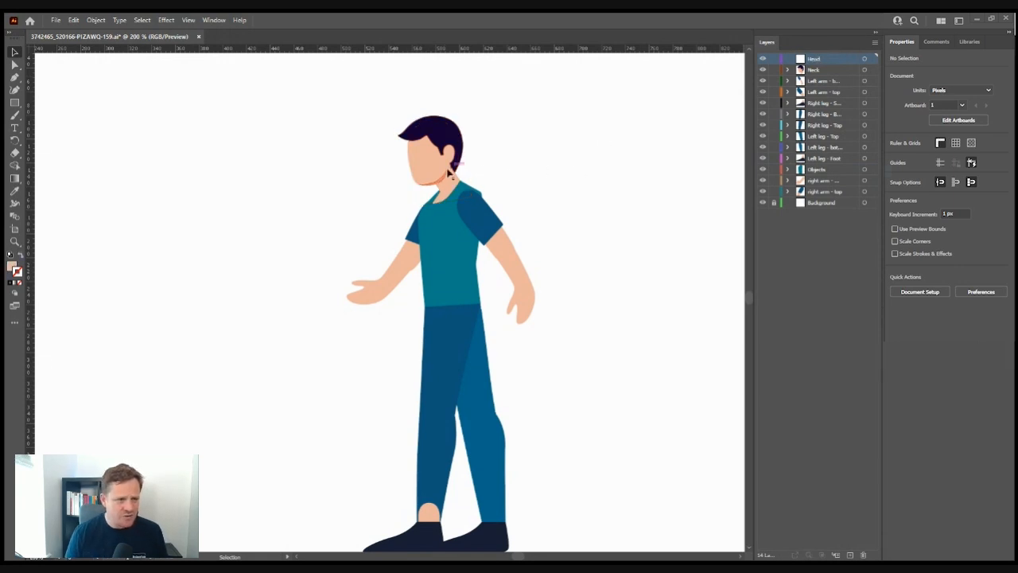
click(820, 72)
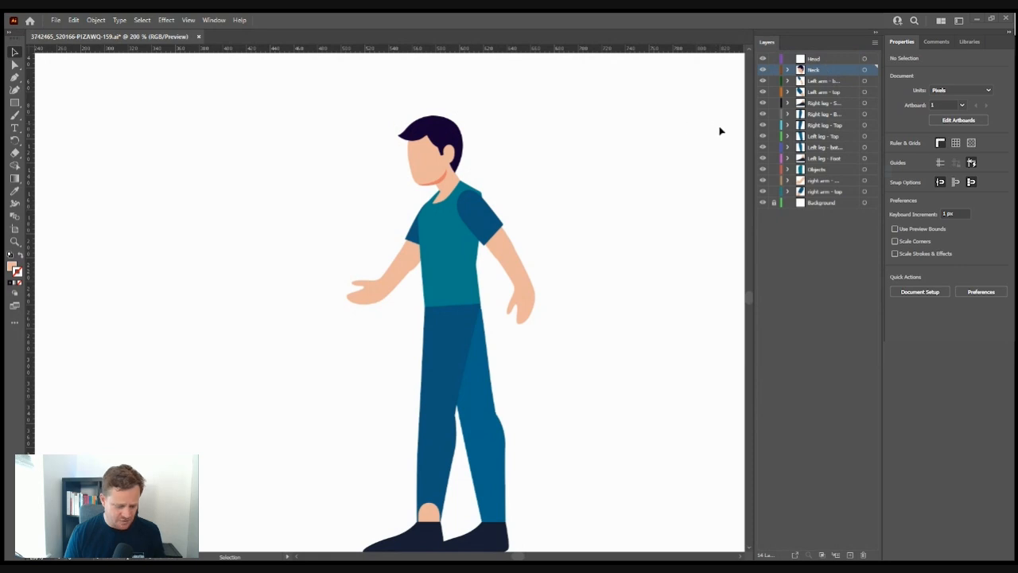
click(865, 70)
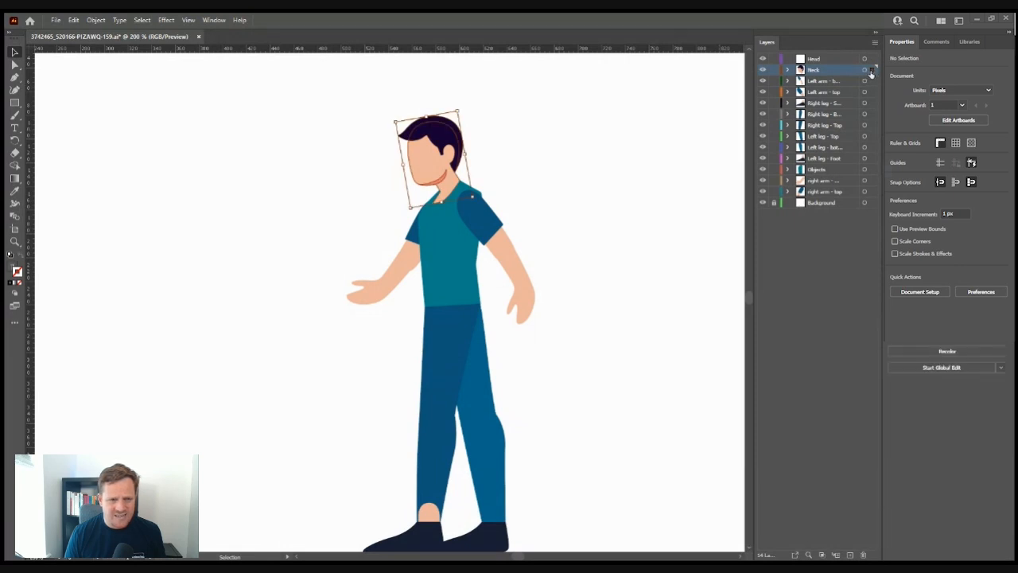
click(841, 61)
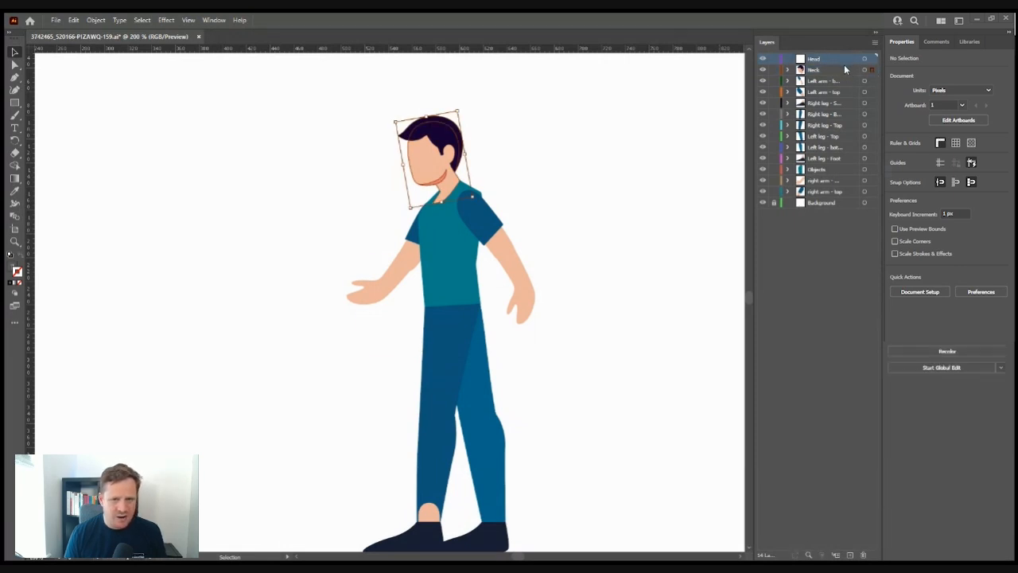
key(ctrl+v)
key(ctrl+z)
key(ctrl+z)
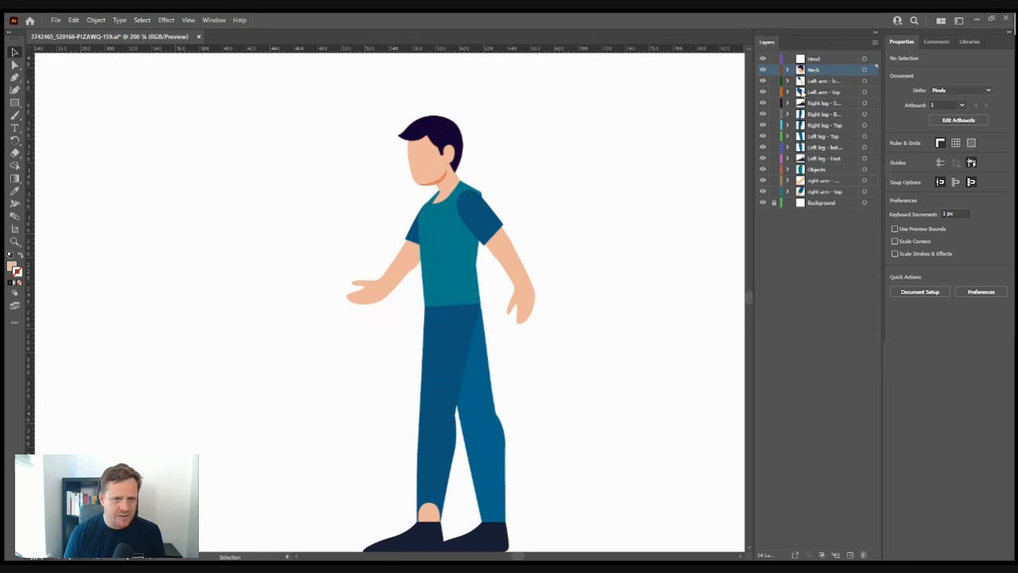
- Paste the head copy in place onto the Head layer, then hide that layer
click(864, 70)
click(826, 60)
key(ctrl+shift+v)
click(763, 59)
scroll(435, 163, up, 2)
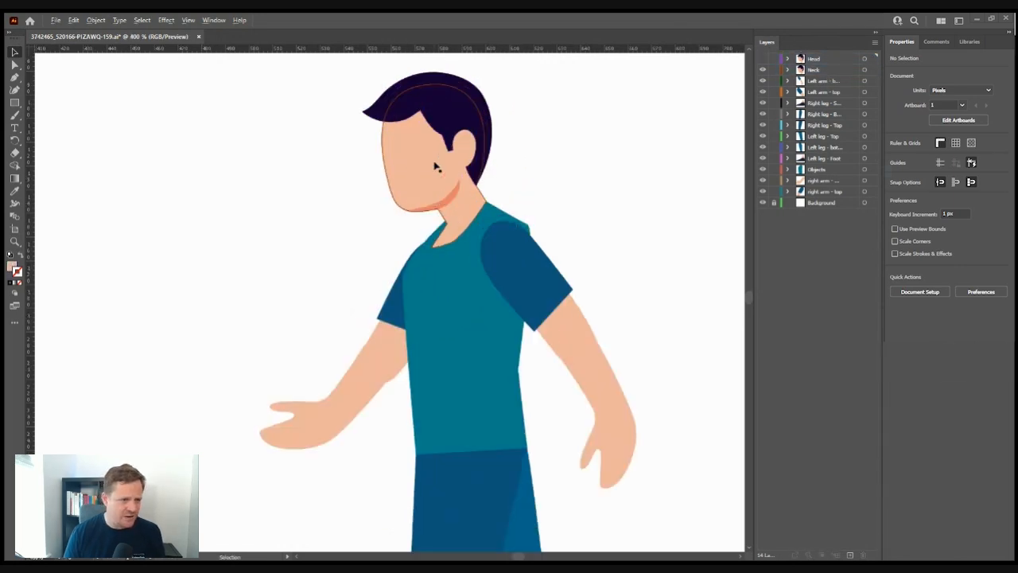
scroll(435, 166, up, 2)
- On the Neck layer, delete the hair, face and chin-shadow points, leaving only the neck
click(16, 78)
click(15, 65)
click(827, 70)
drag(570, 64, 419, 264)
click(449, 151)
key(Delete)
key(Delete)
click(429, 191)
click(389, 236)
key(Delete)
key(Delete)
click(455, 226)
click(16, 52)
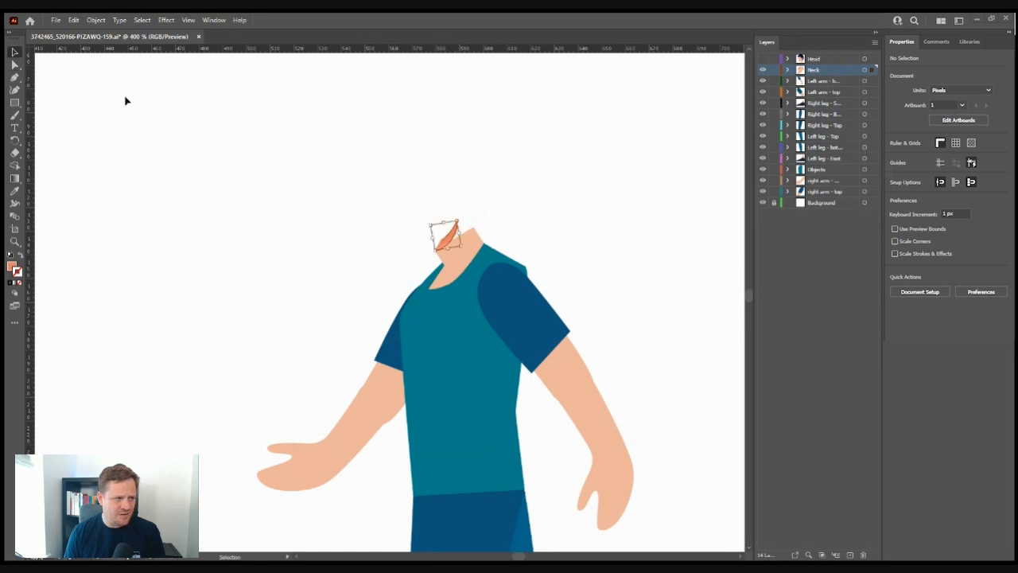
key(Delete)
- Close the open neck path with the Pen, adding a curved point to round its top
click(15, 77)
click(435, 251)
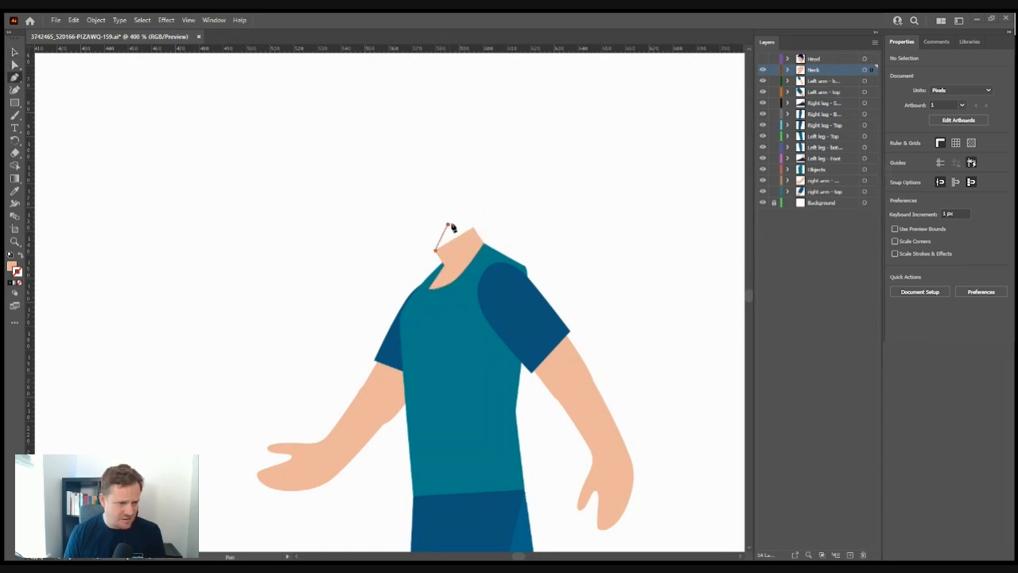
drag(447, 224, 459, 218)
click(474, 228)
key(v)
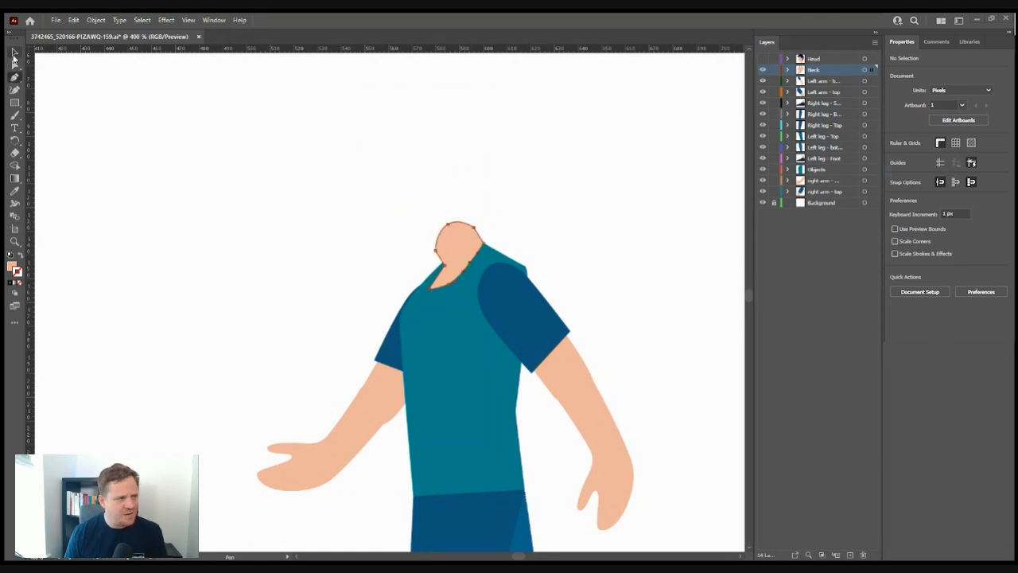
click(502, 236)
- Show only the Head layer and delete the neck points from the head copy
click(762, 59)
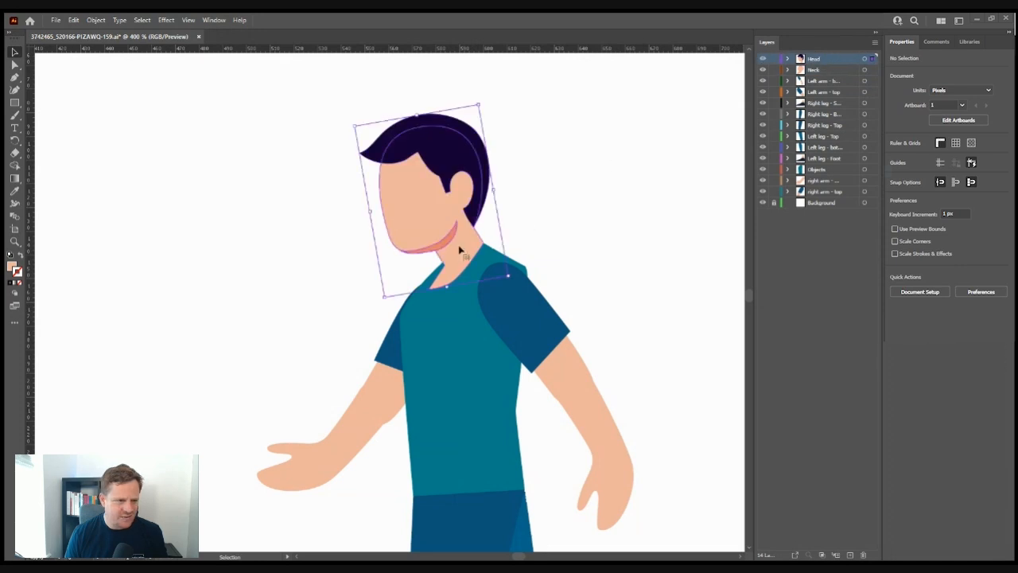
key(a)
drag(387, 308, 511, 226)
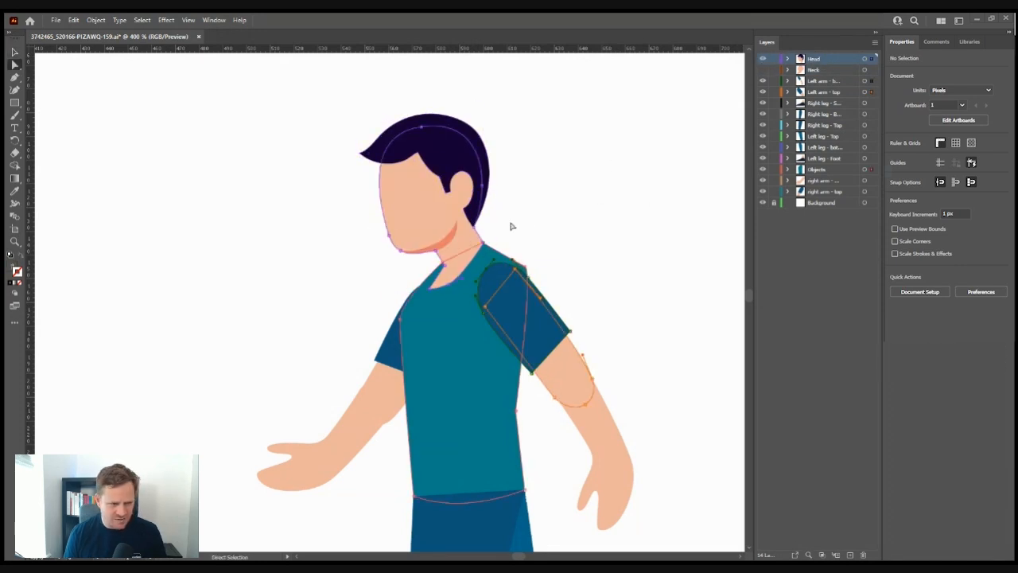
click(512, 226)
alt+click(762, 59)
drag(388, 308, 501, 256)
key(Delete)
click(501, 247)
- Nudge the head slightly, then close its lower outline with new points under the chin
key(p)
key(v)
click(439, 234)
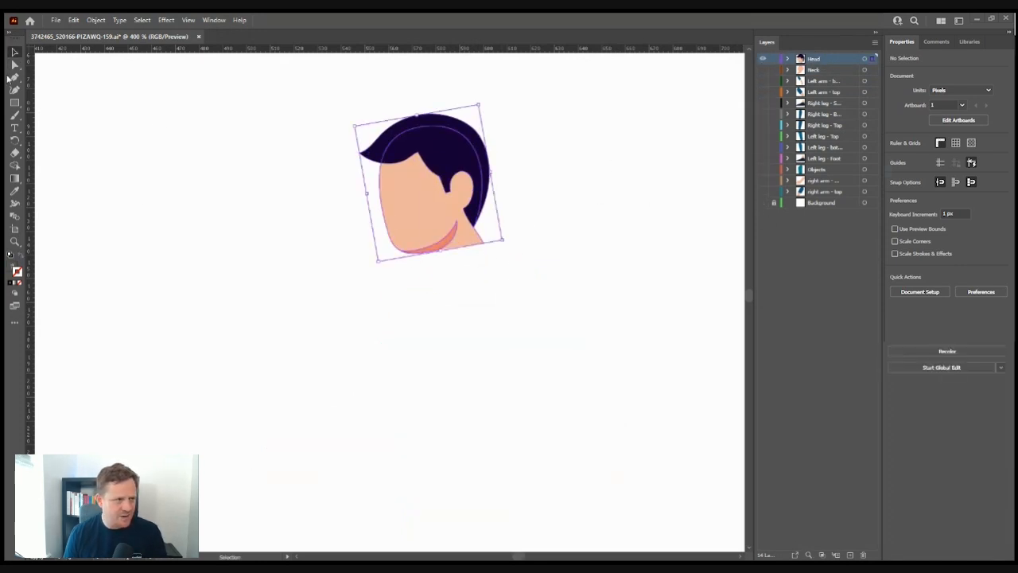
key(p)
key(a)
drag(437, 253, 443, 249)
key(p)
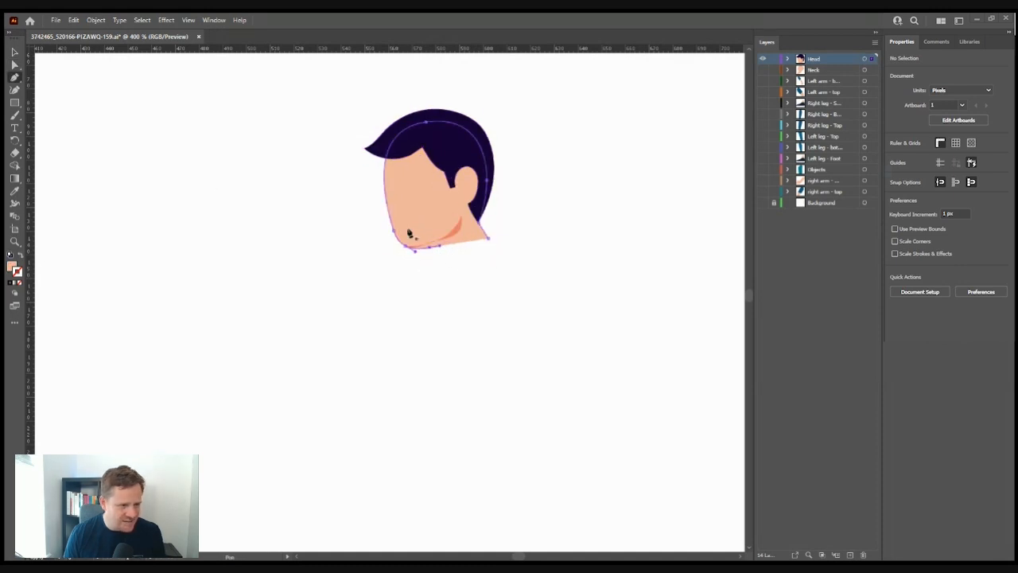
click(440, 245)
click(458, 256)
click(481, 256)
click(487, 238)
- Curve the anchor under the jaw and shift the two neck-base anchors
key(a)
click(451, 241)
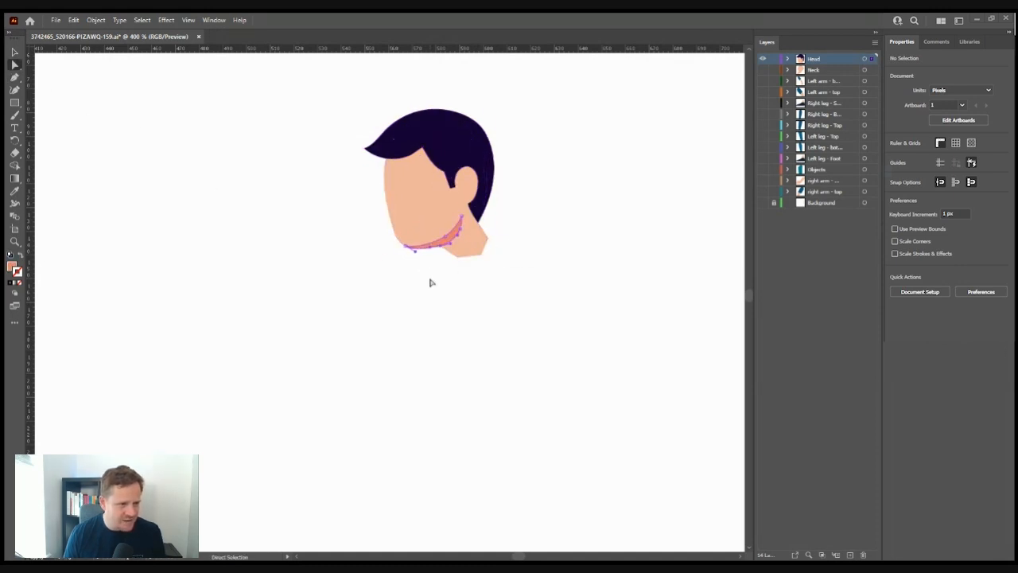
click(472, 242)
key(p)
drag(481, 255, 492, 248)
click(15, 52)
drag(762, 70, 763, 204)
click(14, 64)
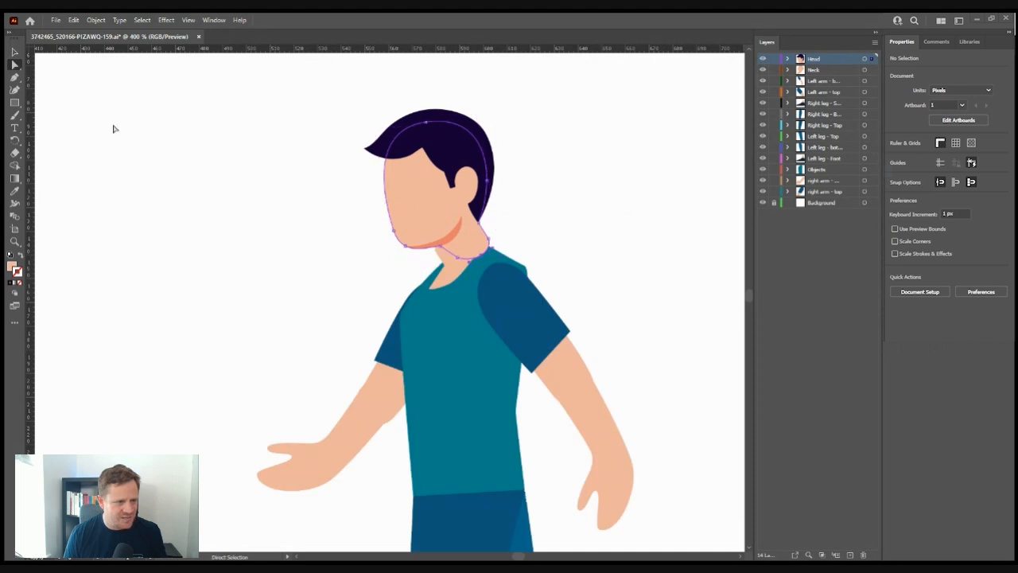
mouse_move(457, 256)
mouse_down()
mouse_move(442, 260)
mouse_move(464, 260)
mouse_up()
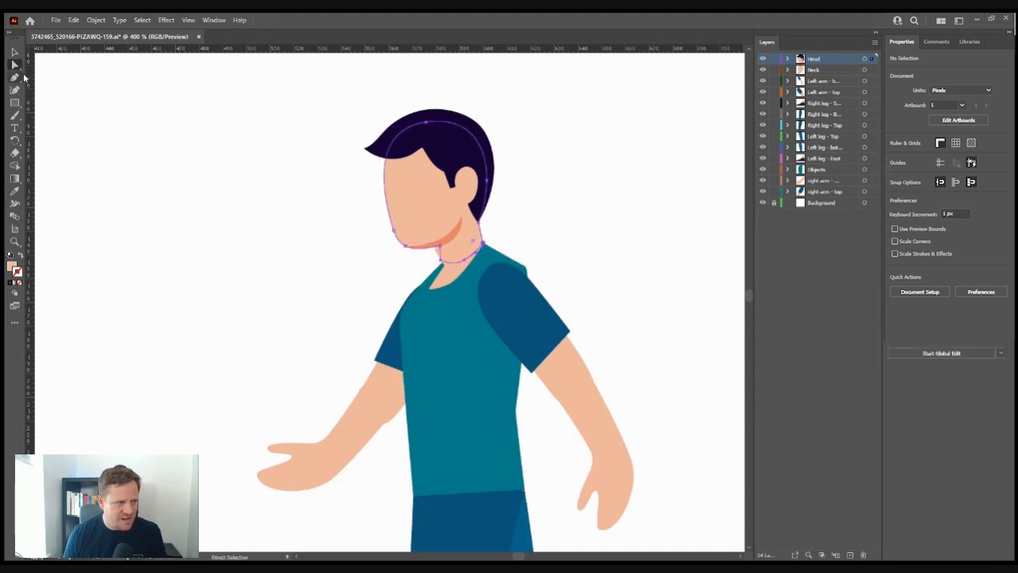
- Remove the corner anchor at the neck and check the reshaped chin outline
click(15, 77)
click(487, 238)
click(16, 65)
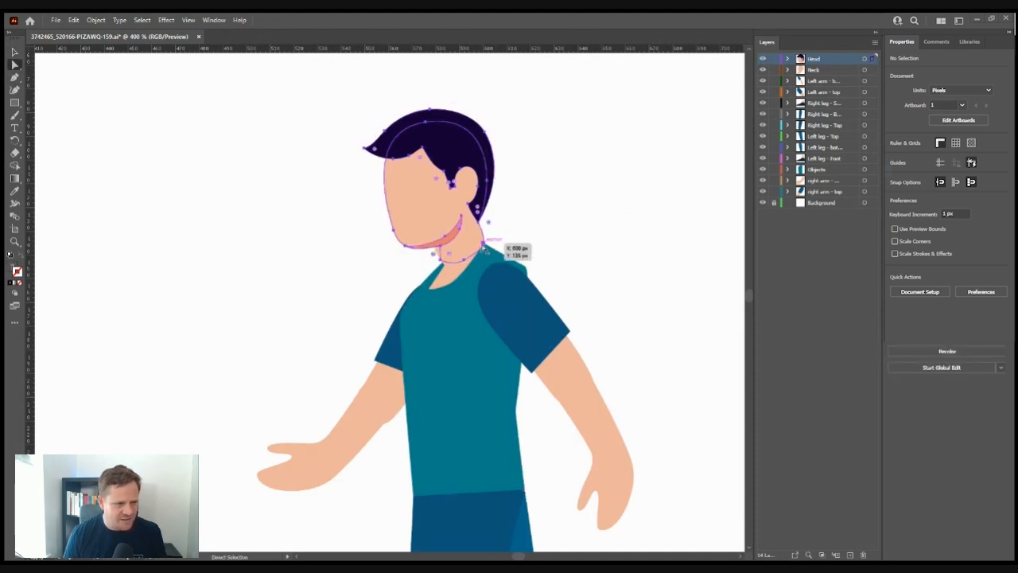
click(493, 239)
click(687, 184)
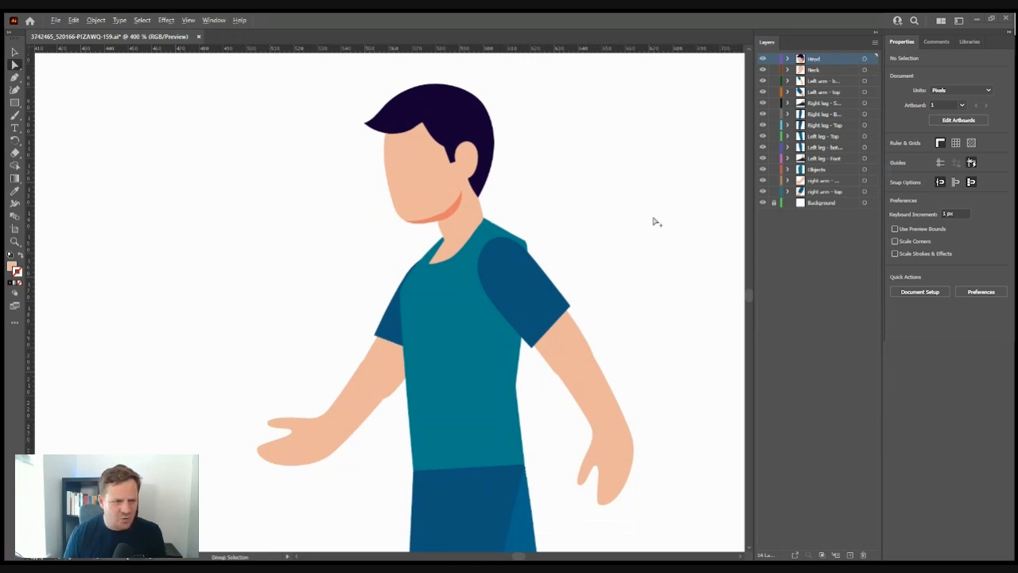
scroll(656, 222, down, 2)
drag(659, 253, 576, 192)
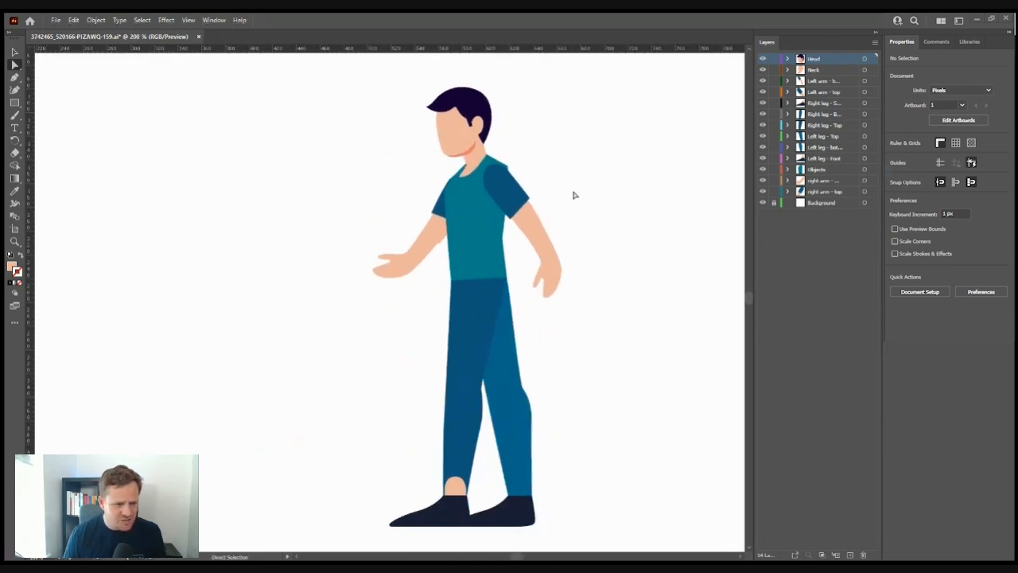
- Drag the Right leg layer below Right leg - Top, then inspect the forearm and sleeve pieces
scroll(579, 198, down, 1)
drag(831, 103, 815, 128)
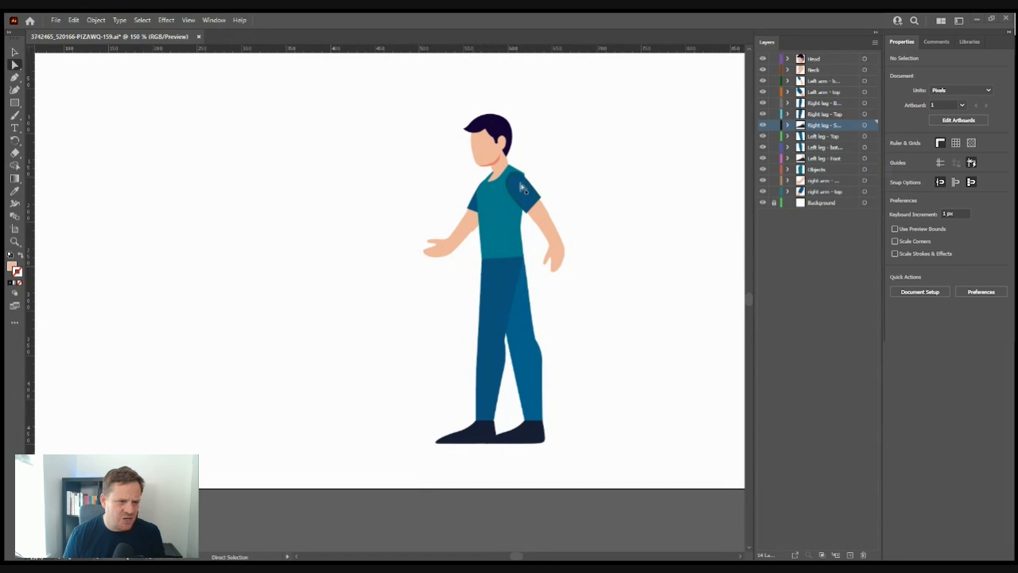
click(536, 213)
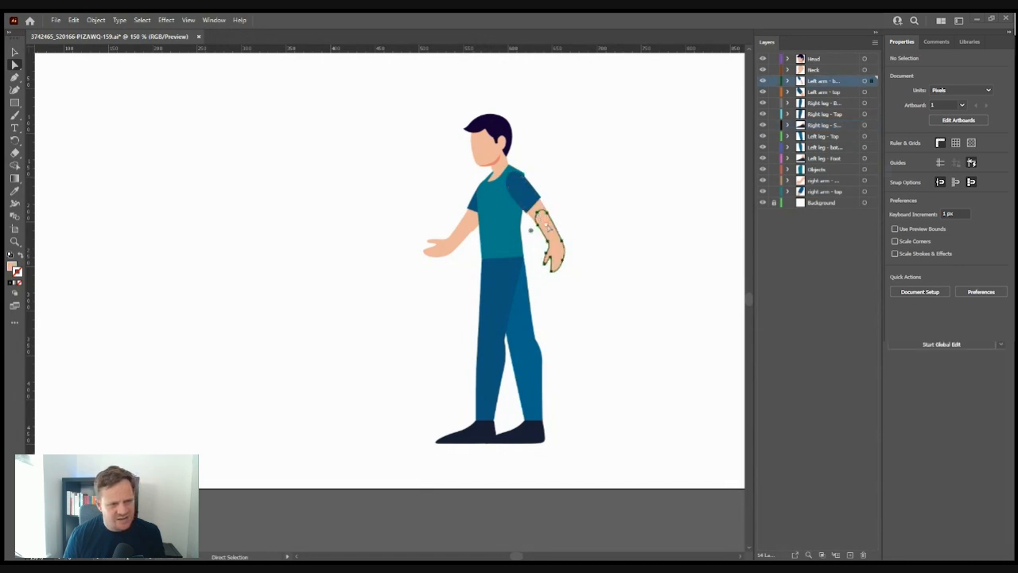
click(527, 191)
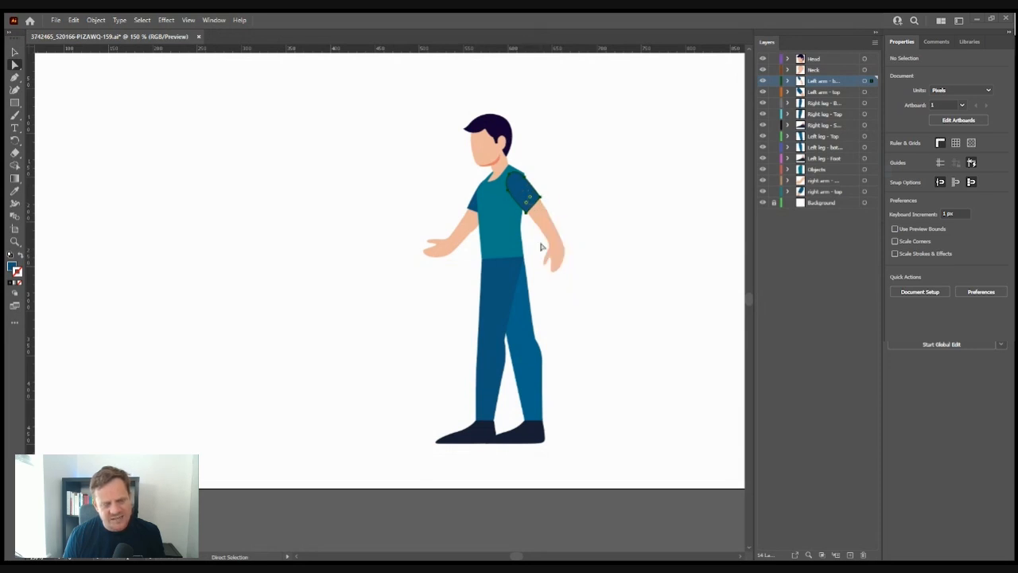
click(620, 253)
drag(589, 276, 490, 289)
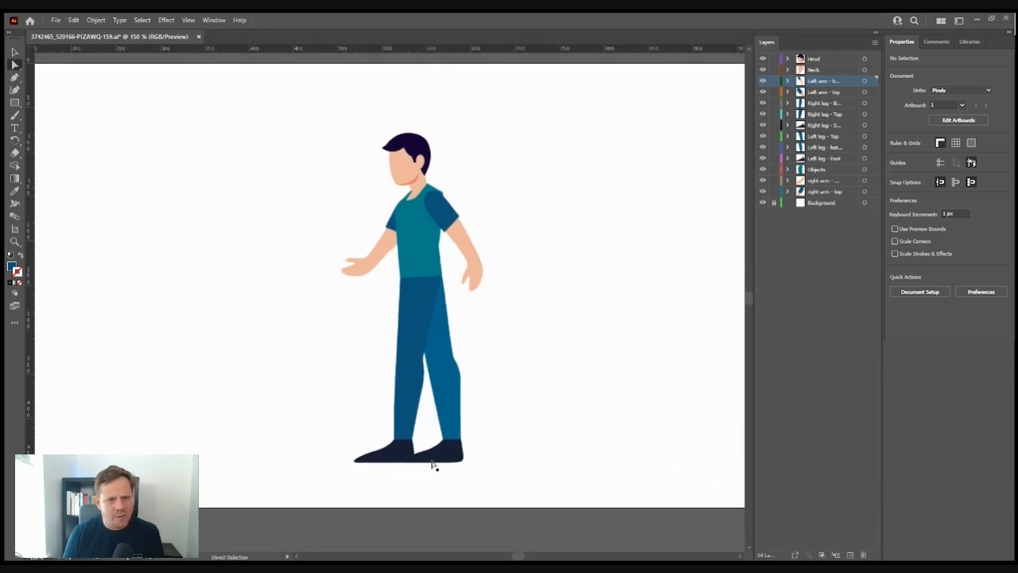